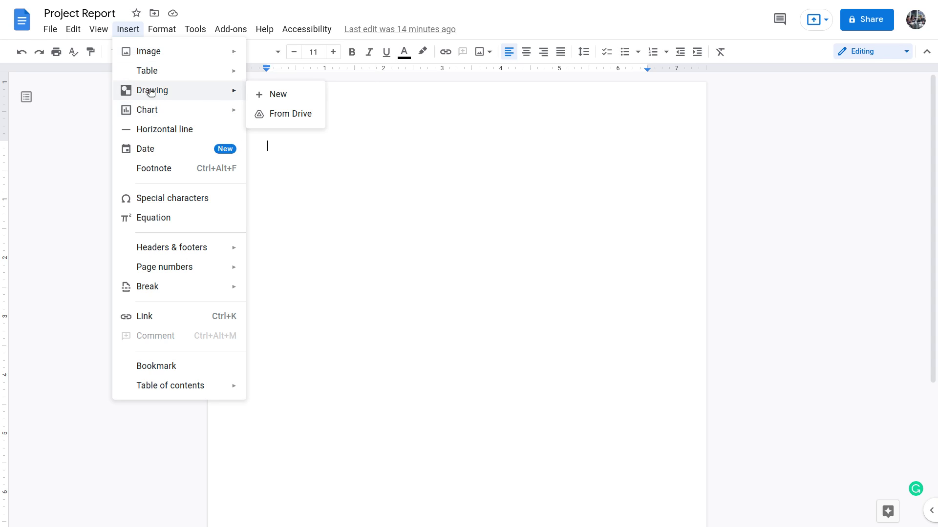
Create a new drawing with a rectangle about 2.4 inches wide and 0.7 inch tall near the canvas's upper left
{"action": "left_click", "coordinate": [288, 96]}
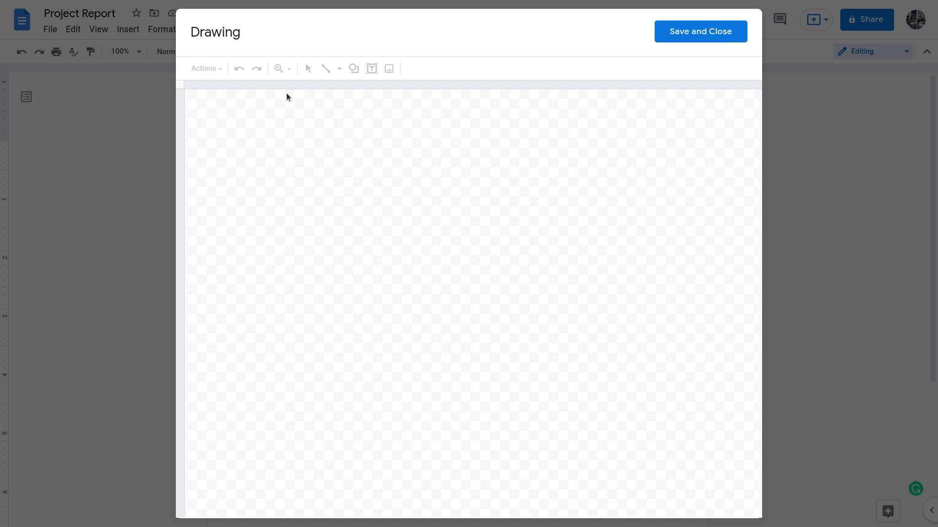
{"action": "left_click", "coordinate": [354, 69]}
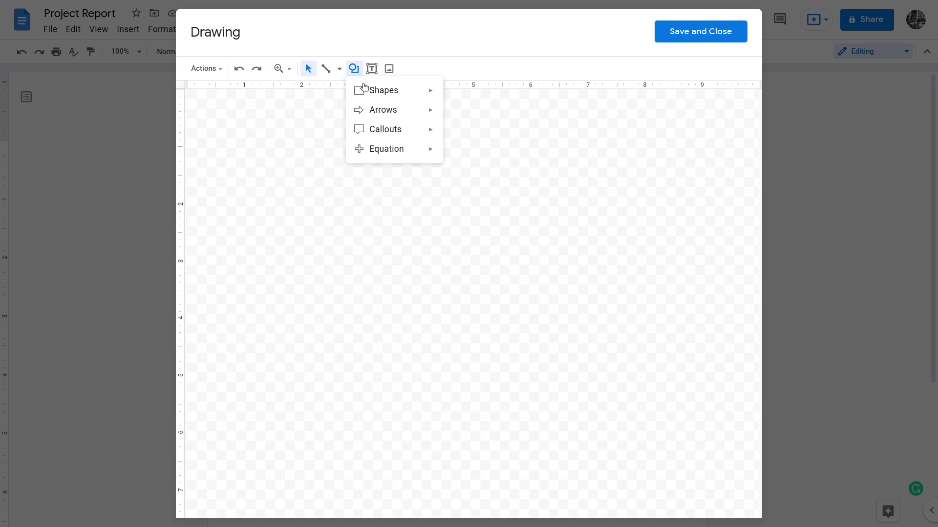
{"action": "mouse_move", "coordinate": [361, 90]}
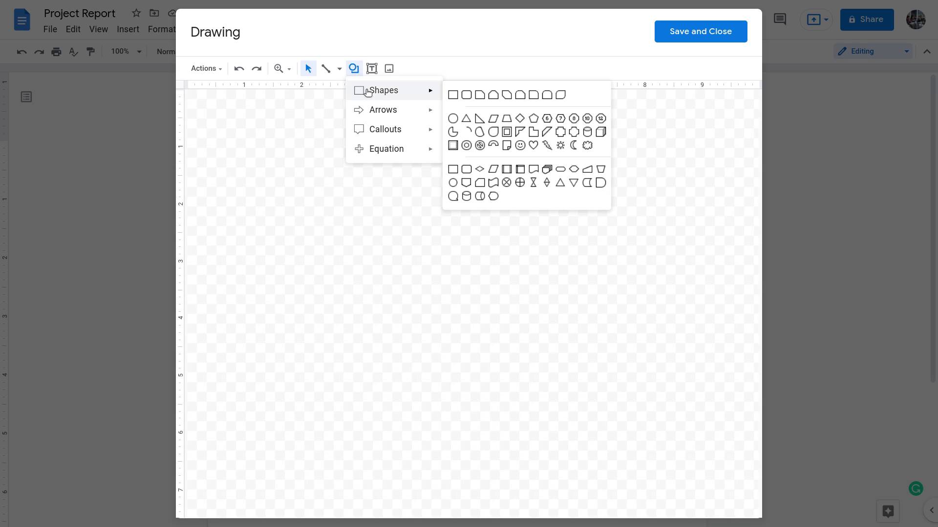
{"action": "left_click", "coordinate": [452, 93]}
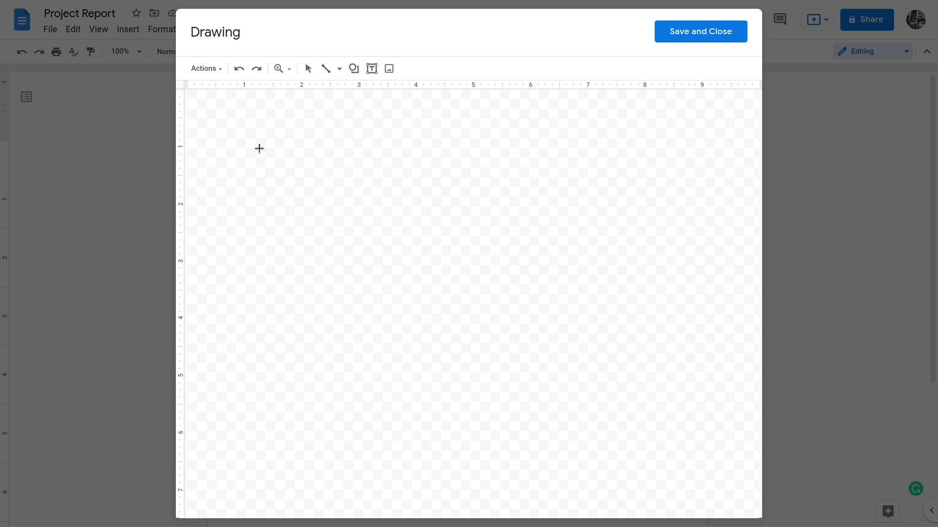
{"action": "left_click_drag", "start_coordinate": [260, 143], "coordinate": [439, 211]}
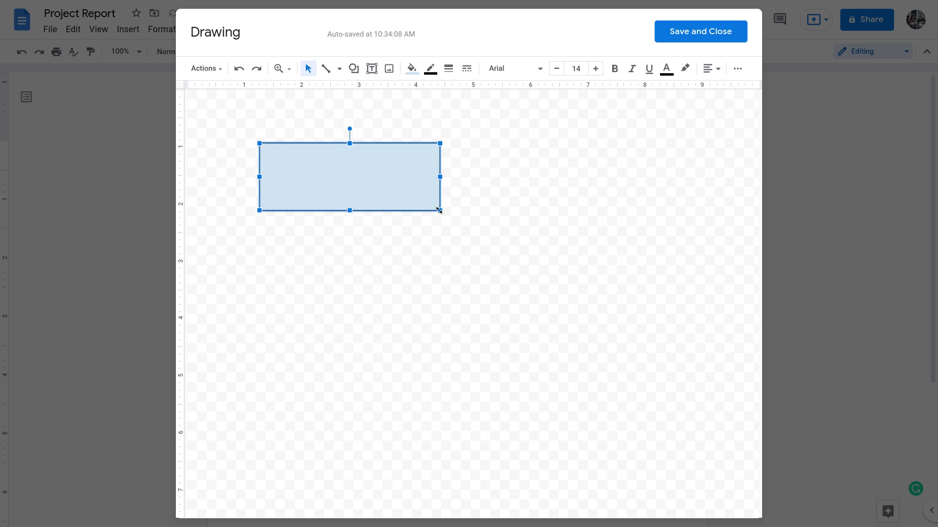
{"action": "left_click_drag", "start_coordinate": [439, 211], "coordinate": [394, 183]}
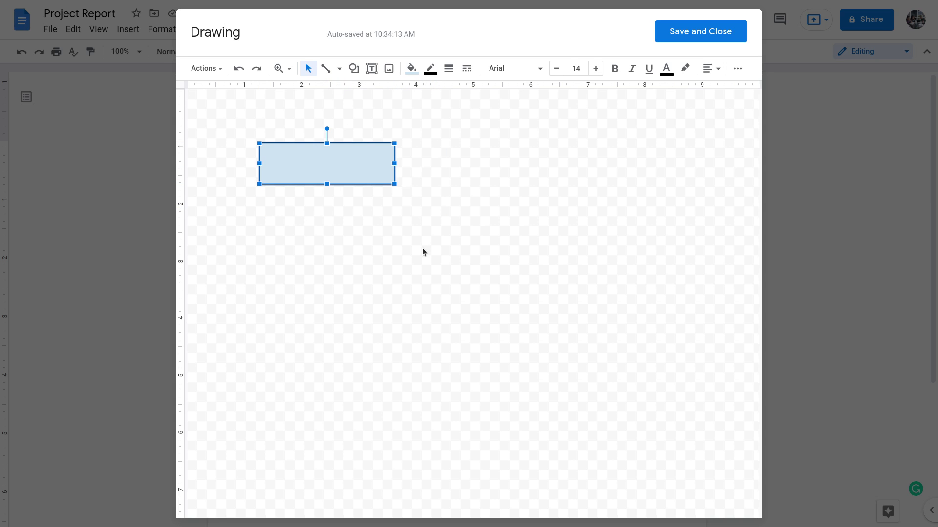
Label the rectangle "Department" and centre the text horizontally
{"action": "double_click", "coordinate": [303, 160]}
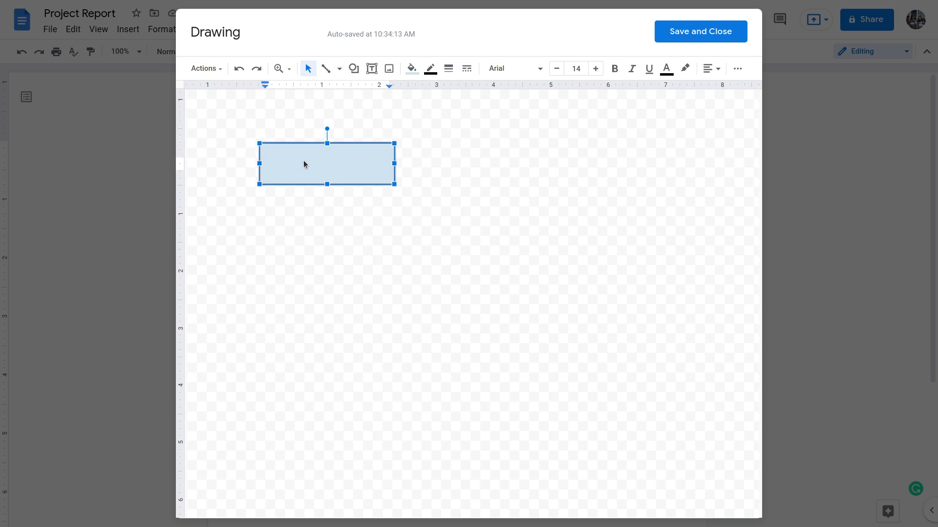
{"action": "type", "text": "Departne"}
{"action": "key", "text": "BackSpace"}
{"action": "type", "text": "mentn"}
{"action": "key", "text": "BackSpace"}
{"action": "key", "text": "BackSpace"}
{"action": "type", "text": "nt"}
{"action": "left_click", "coordinate": [716, 71]}
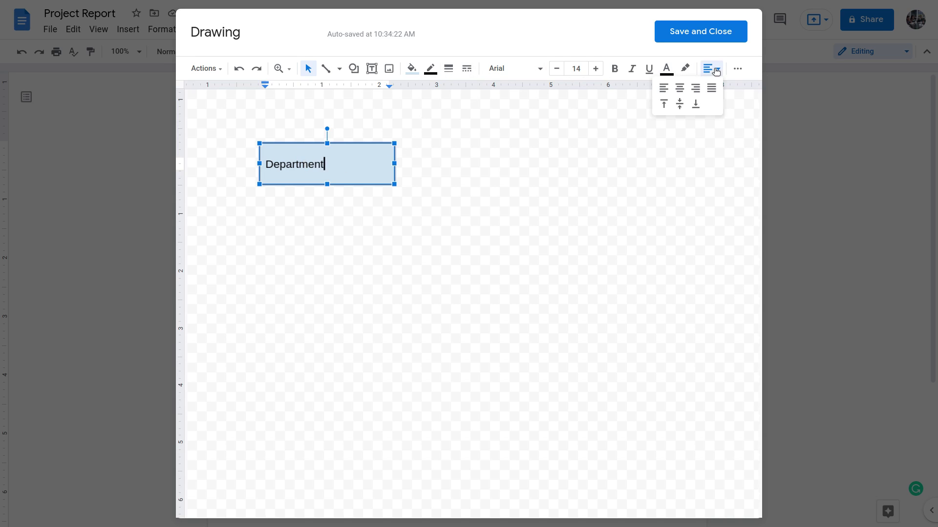
{"action": "left_click", "coordinate": [679, 88]}
{"action": "left_click", "coordinate": [487, 200]}
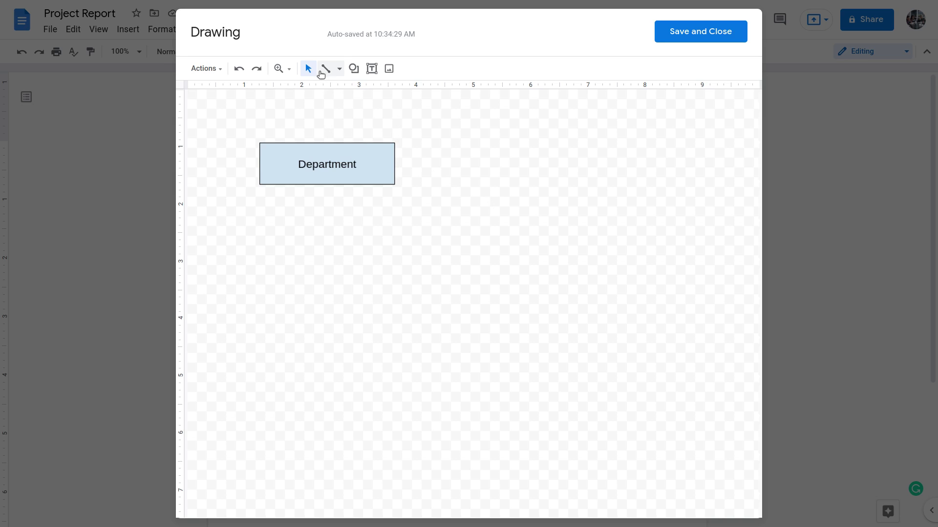
{"action": "left_click", "coordinate": [354, 69]}
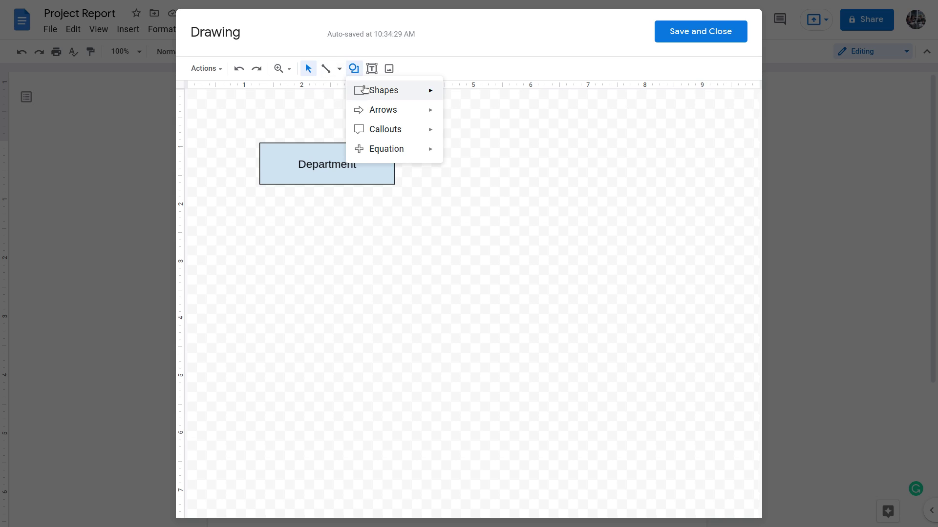
{"action": "mouse_move", "coordinate": [364, 90]}
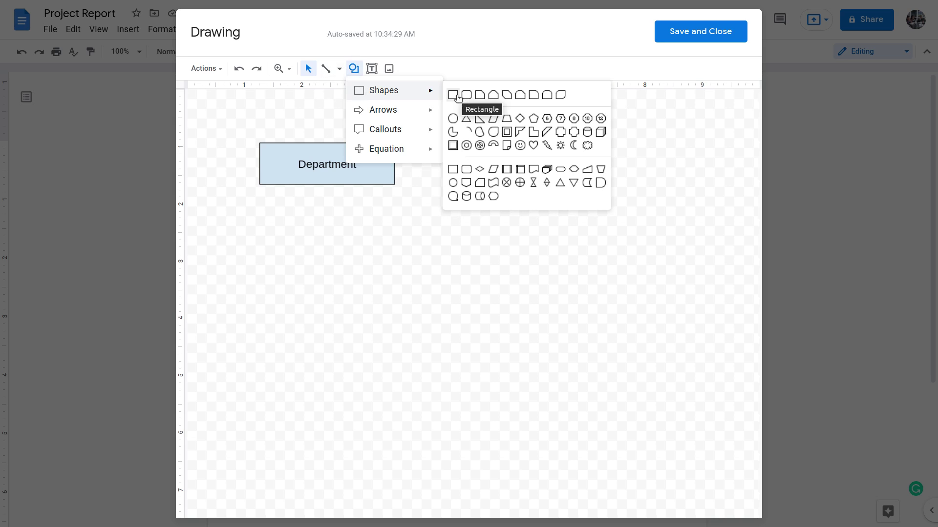
{"action": "left_click", "coordinate": [408, 213]}
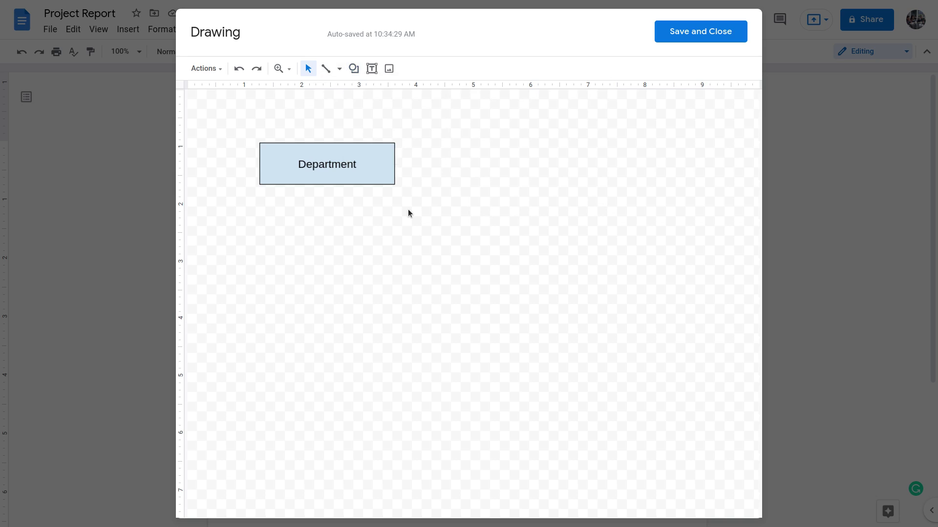
{"action": "left_click", "coordinate": [362, 147]}
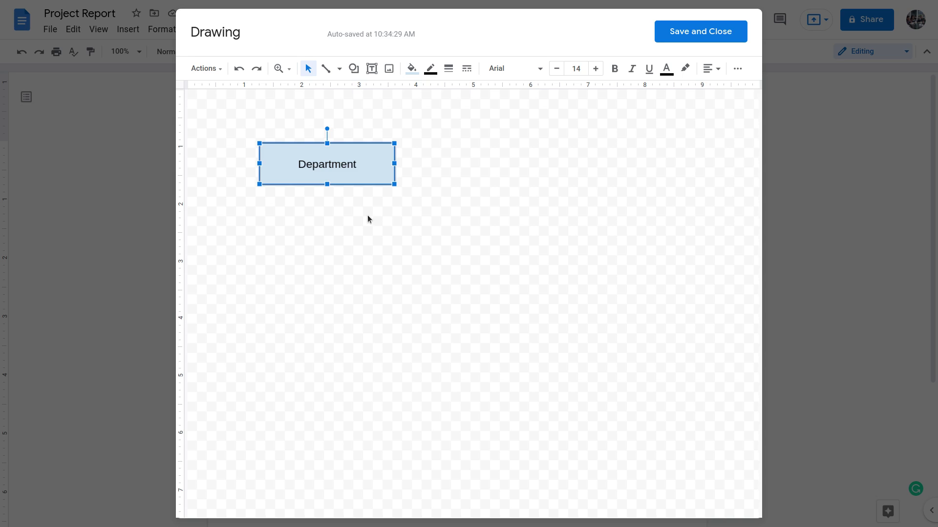
{"action": "left_click", "coordinate": [365, 127]}
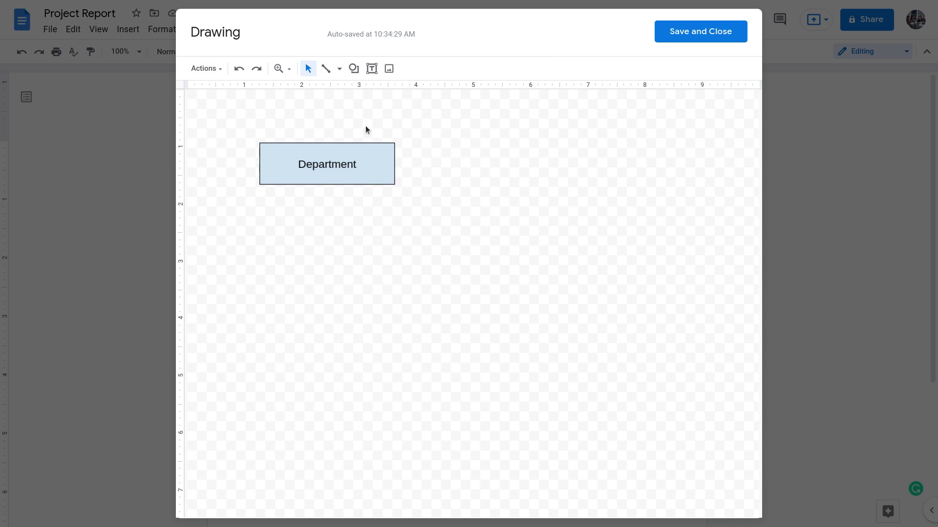
{"action": "left_click", "coordinate": [298, 166]}
{"action": "mouse_move", "coordinate": [298, 163]}
{"action": "left_mouse_down"}
{"action": "mouse_move", "coordinate": [367, 163]}
{"action": "mouse_move", "coordinate": [294, 160]}
{"action": "left_mouse_up"}
{"action": "left_click", "coordinate": [294, 160]}
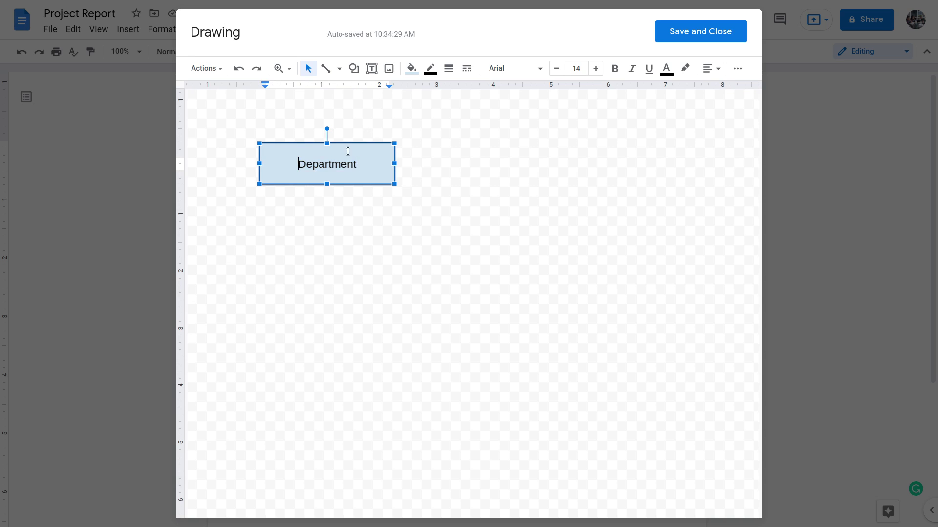
{"action": "left_click", "coordinate": [384, 157]}
{"action": "left_click", "coordinate": [552, 218]}
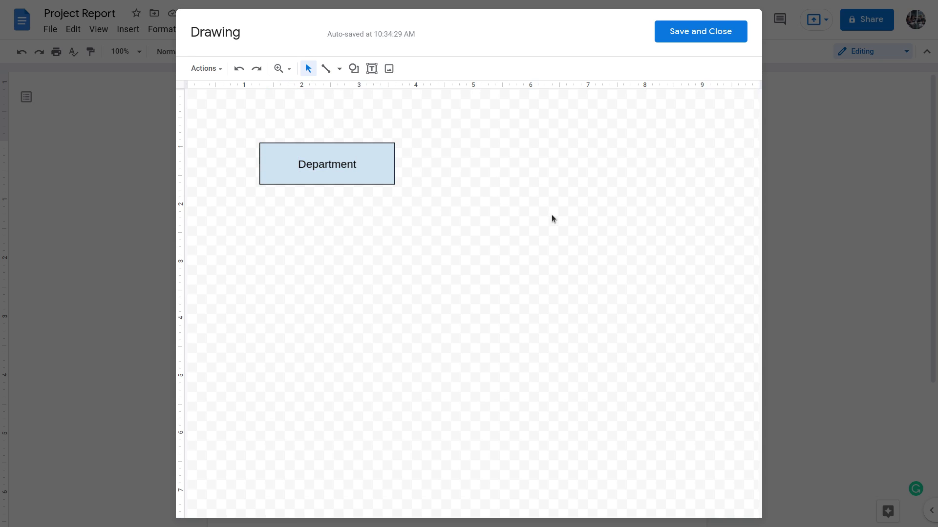
Duplicate the Department rectangle and place the copy in the empty area below and to its right
{"action": "left_click", "coordinate": [360, 146]}
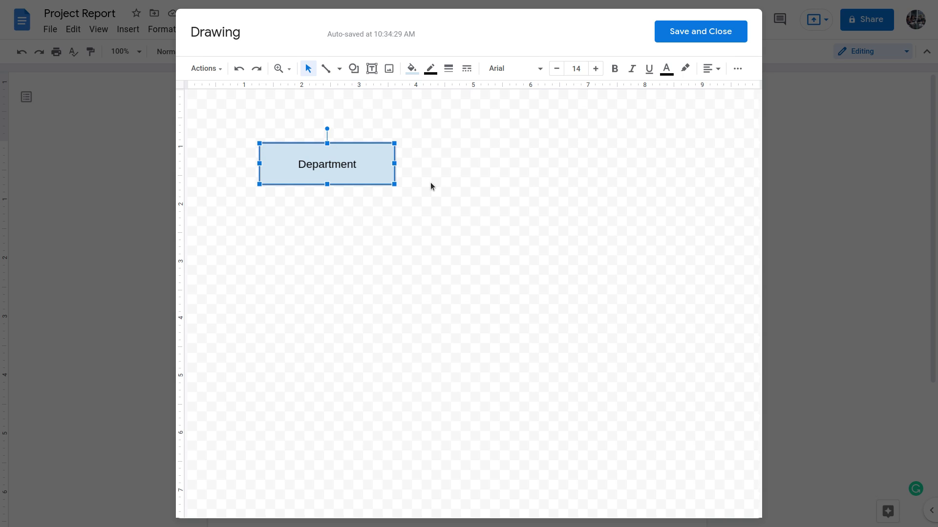
{"action": "key", "text": "ctrl+d"}
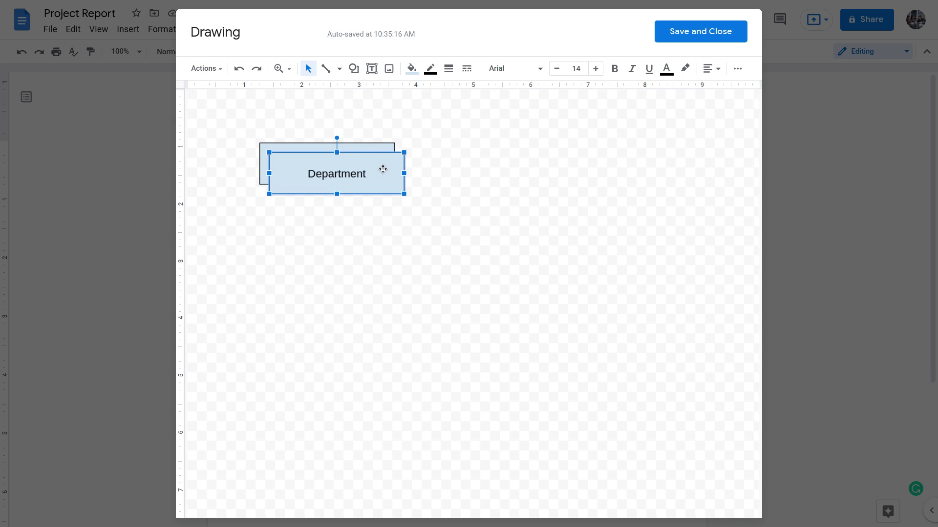
{"action": "left_click_drag", "start_coordinate": [382, 158], "coordinate": [597, 346]}
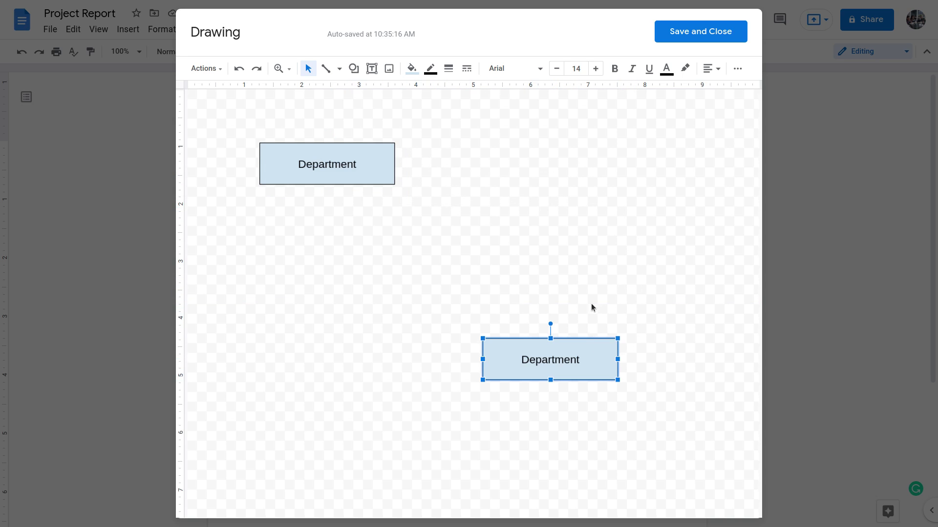
{"action": "key", "text": "Escape"}
Replace the duplicated rectangle's text with "Program"
{"action": "double_click", "coordinate": [524, 360]}
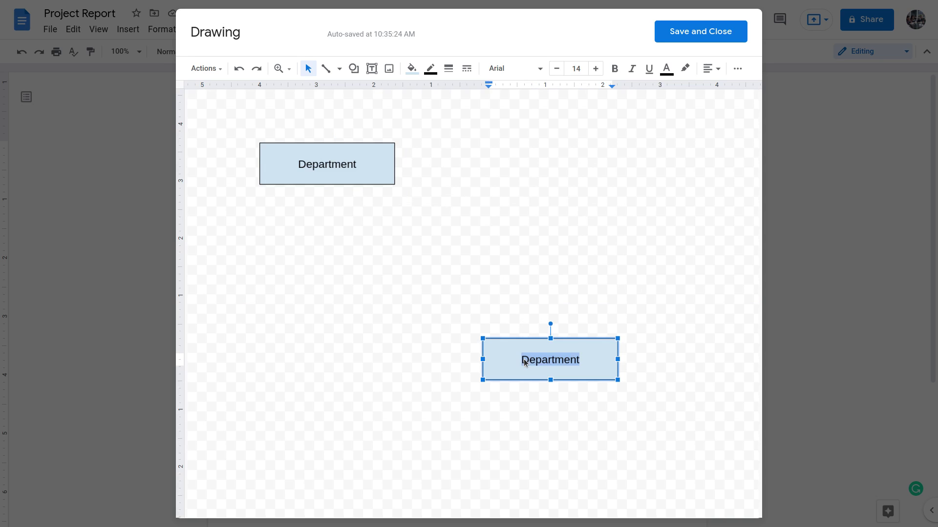
{"action": "left_click", "coordinate": [527, 361]}
{"action": "double_click", "coordinate": [532, 360]}
{"action": "type", "text": "Prg"}
{"action": "key", "text": "BackSpace"}
{"action": "type", "text": "ogram"}
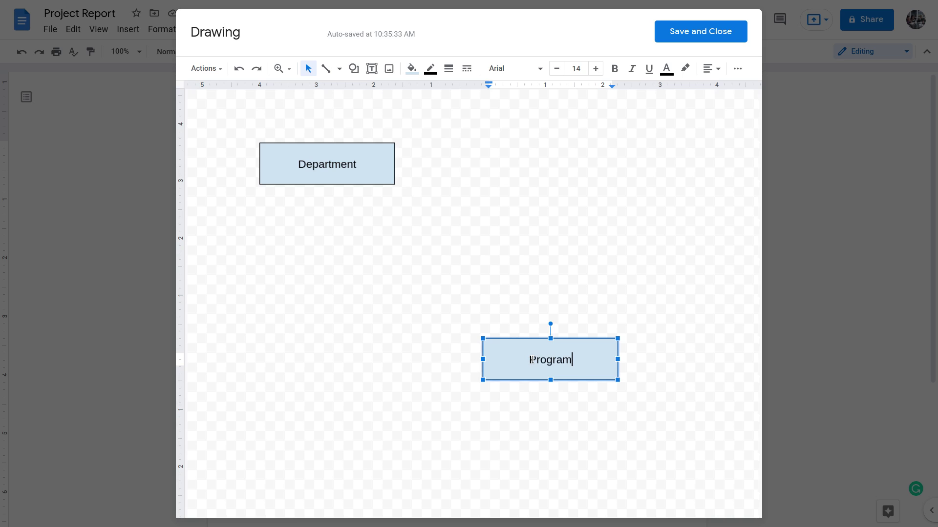
{"action": "left_click", "coordinate": [518, 332]}
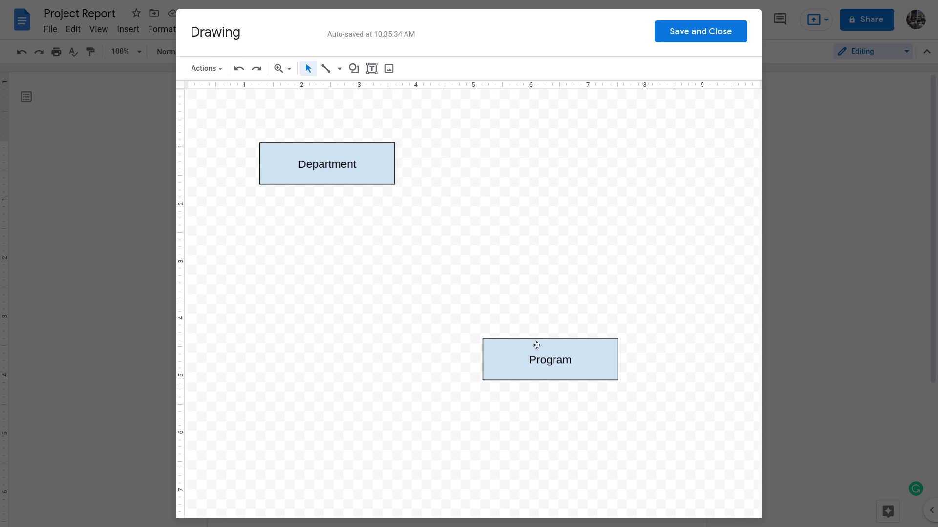
Move the Program rectangle directly below the Department rectangle, centre-aligned with it, with its upper edge at about the 5-inch mark
{"action": "left_click_drag", "start_coordinate": [547, 343], "coordinate": [323, 381]}
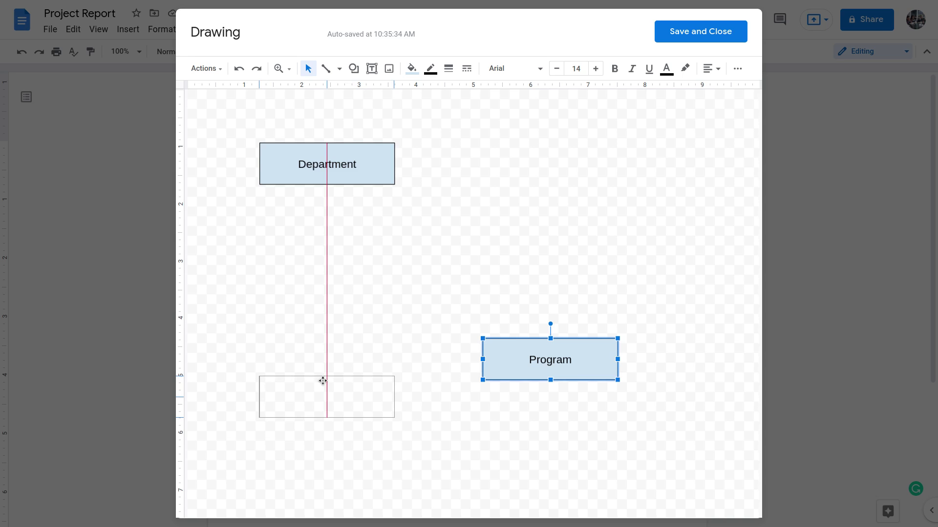
{"action": "left_click_drag", "start_coordinate": [322, 381], "coordinate": [323, 384]}
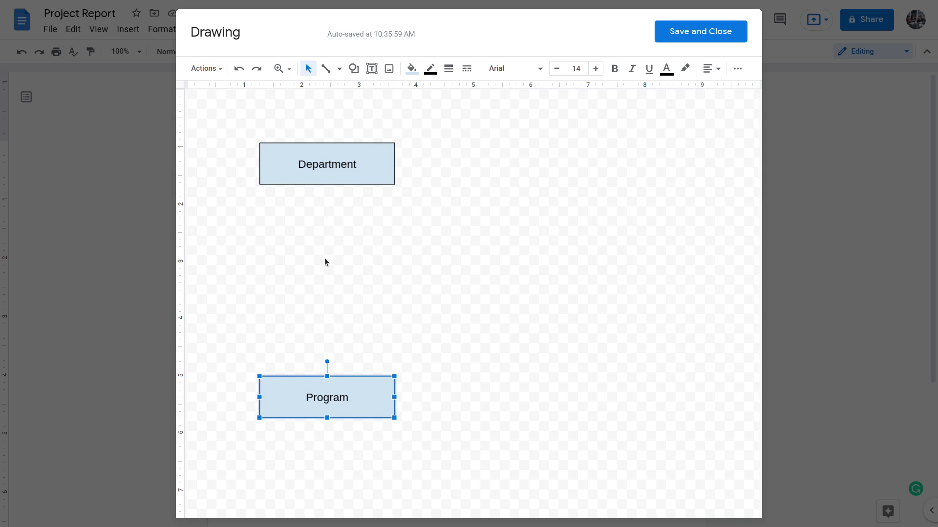
{"action": "left_click", "coordinate": [327, 243]}
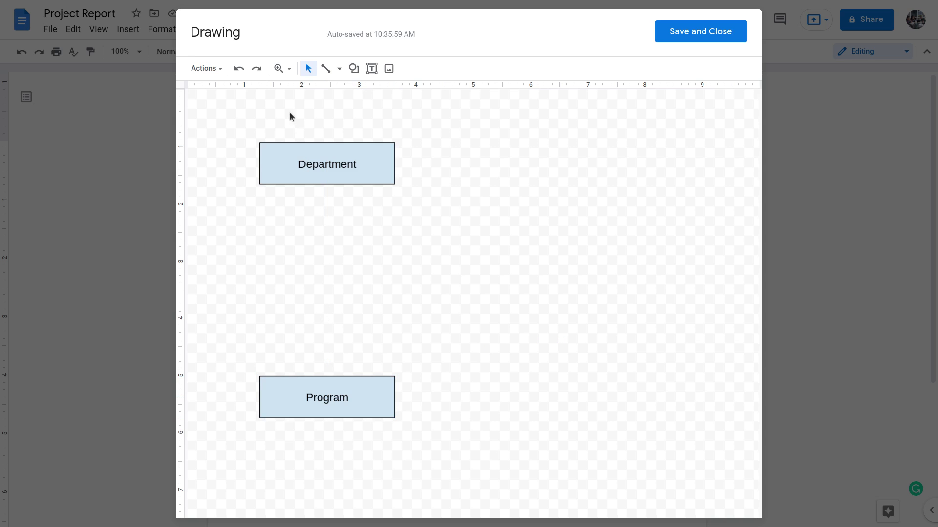
Draw a diamond between the Department and Program rectangles and resize it to about 1.15 inches wide, centred with them
{"action": "left_click", "coordinate": [354, 69]}
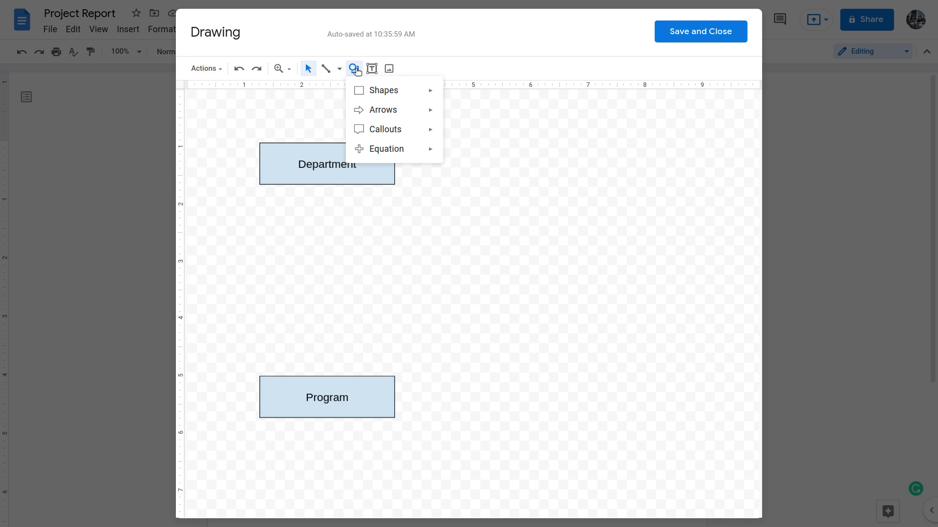
{"action": "mouse_move", "coordinate": [361, 90]}
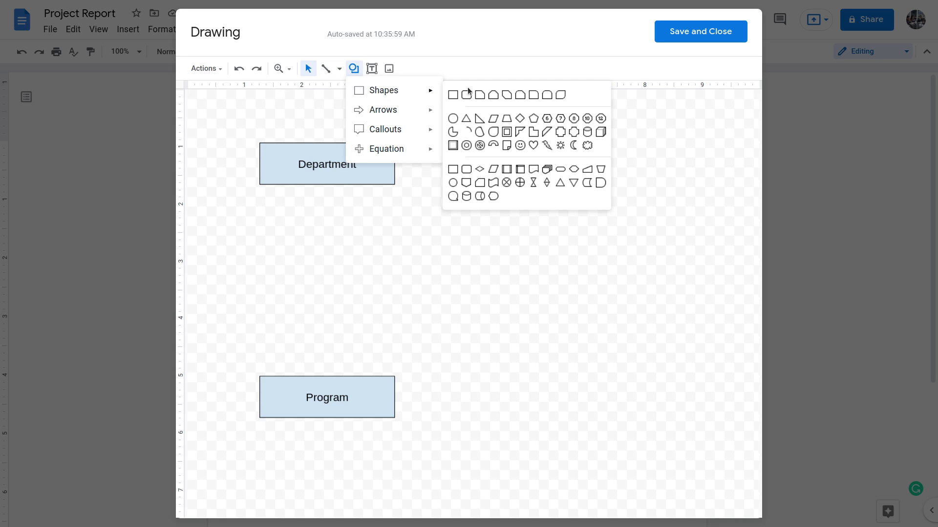
{"action": "left_click", "coordinate": [519, 120]}
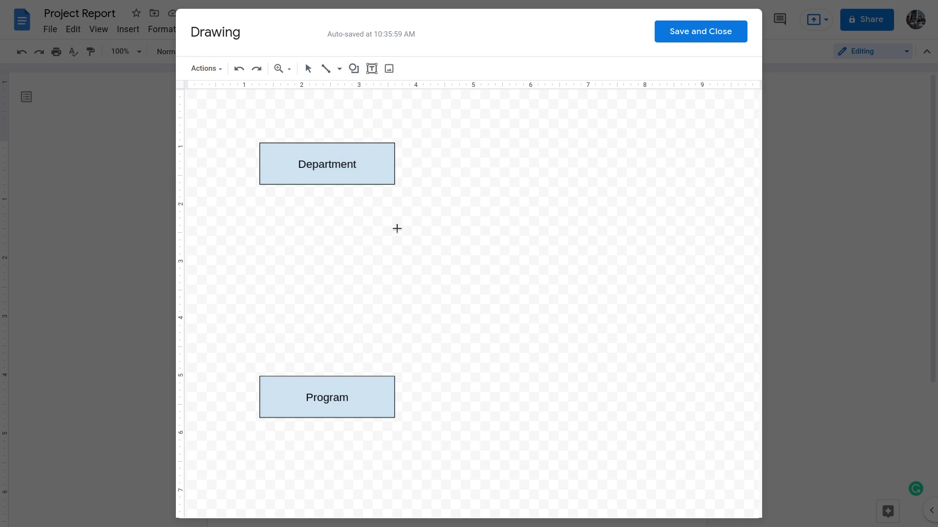
{"action": "left_click_drag", "start_coordinate": [294, 241], "coordinate": [370, 317]}
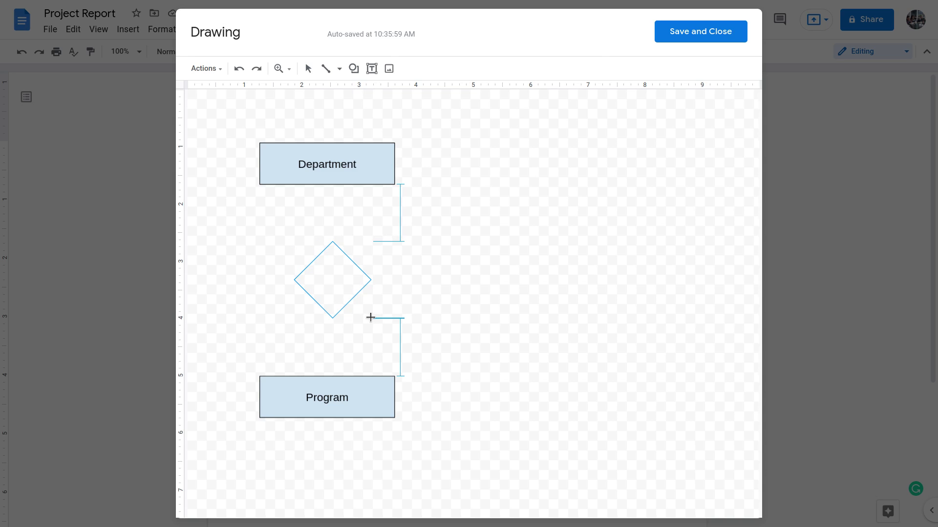
{"action": "left_click_drag", "start_coordinate": [370, 317], "coordinate": [370, 317]}
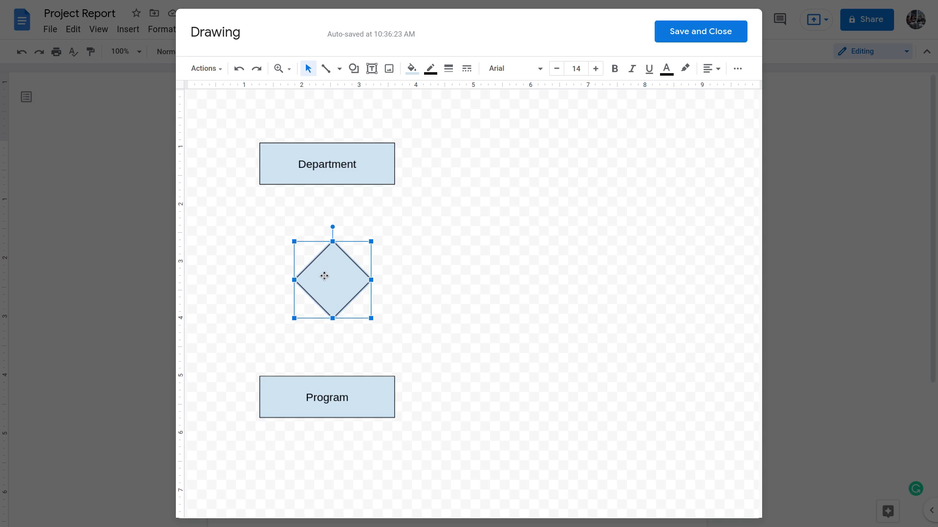
{"action": "left_click_drag", "start_coordinate": [293, 241], "coordinate": [326, 276]}
{"action": "left_click", "coordinate": [429, 291]}
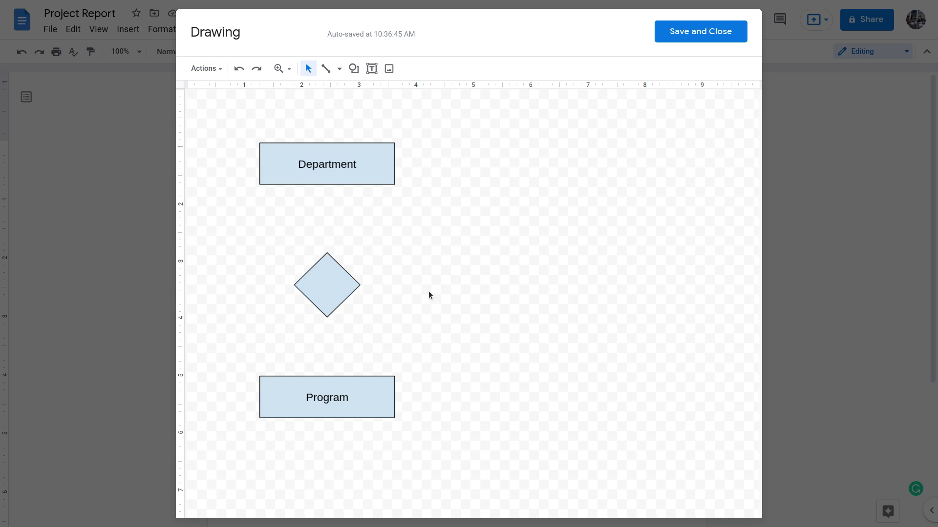
Label the diamond between the two rectangles "Runs"
{"action": "double_click", "coordinate": [318, 283]}
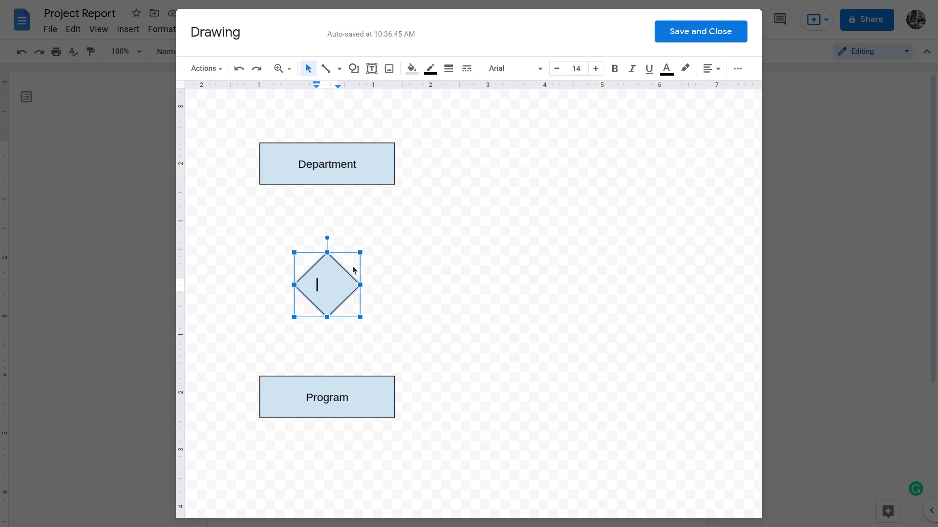
{"action": "type", "text": "Runs"}
{"action": "left_click", "coordinate": [389, 282]}
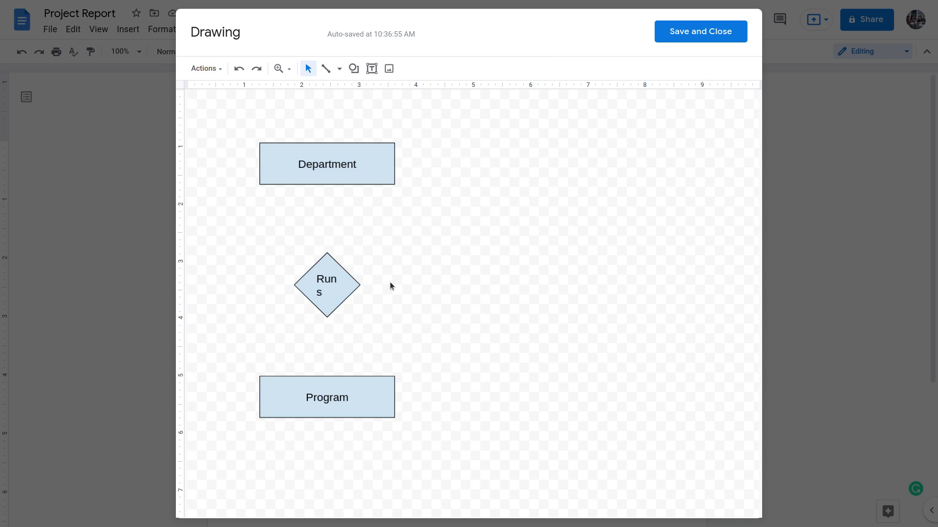
{"action": "left_click", "coordinate": [324, 282]}
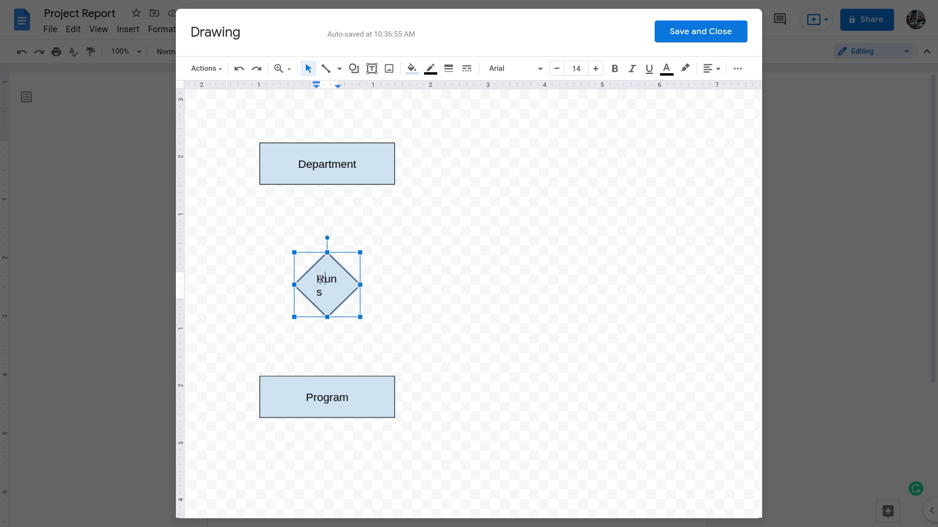
{"action": "left_click", "coordinate": [410, 278]}
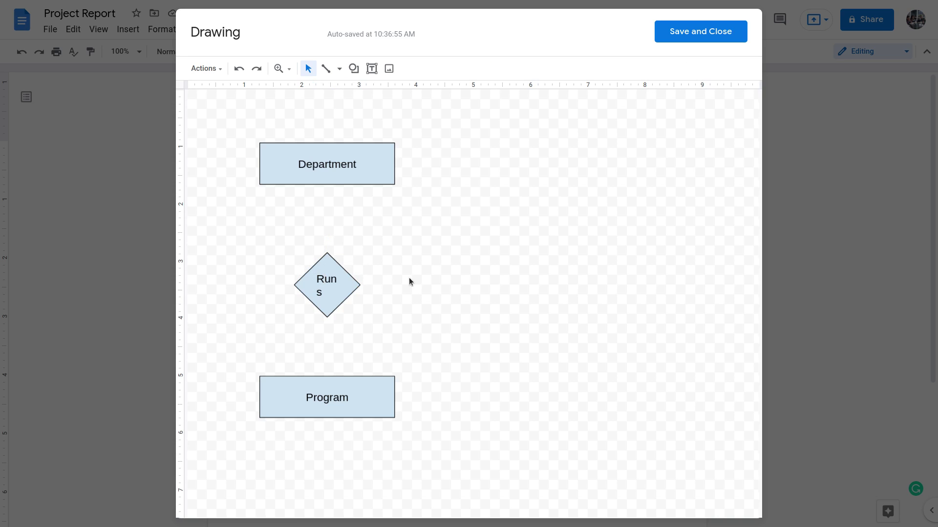
Resize the Runs diamond to about 1.1 inches wide and 1.2 inches tall, keeping it centred with the two rectangles
{"action": "left_click", "coordinate": [300, 282]}
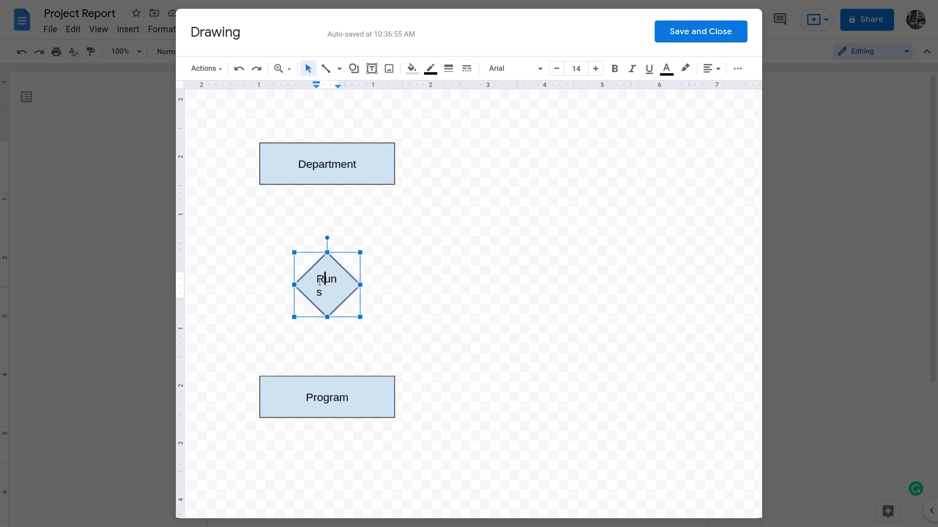
{"action": "left_click_drag", "start_coordinate": [293, 252], "coordinate": [285, 243]}
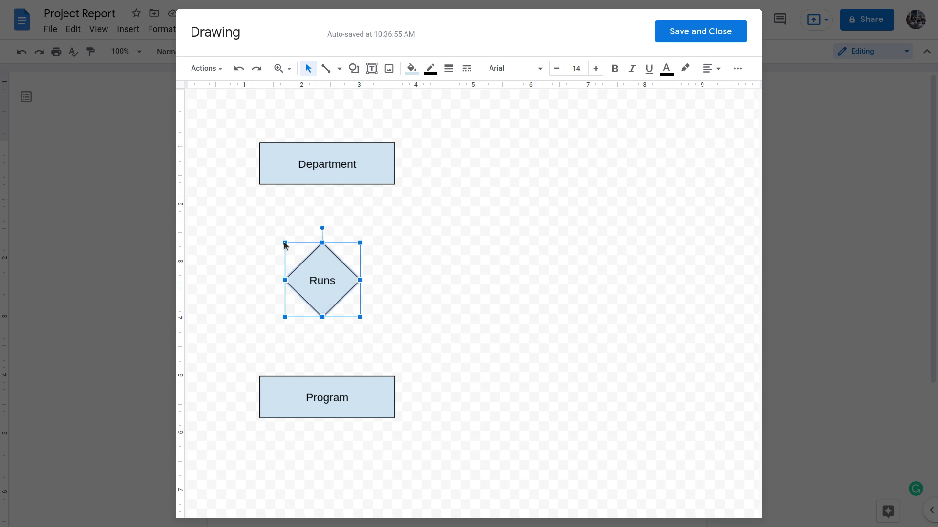
{"action": "left_click", "coordinate": [330, 349]}
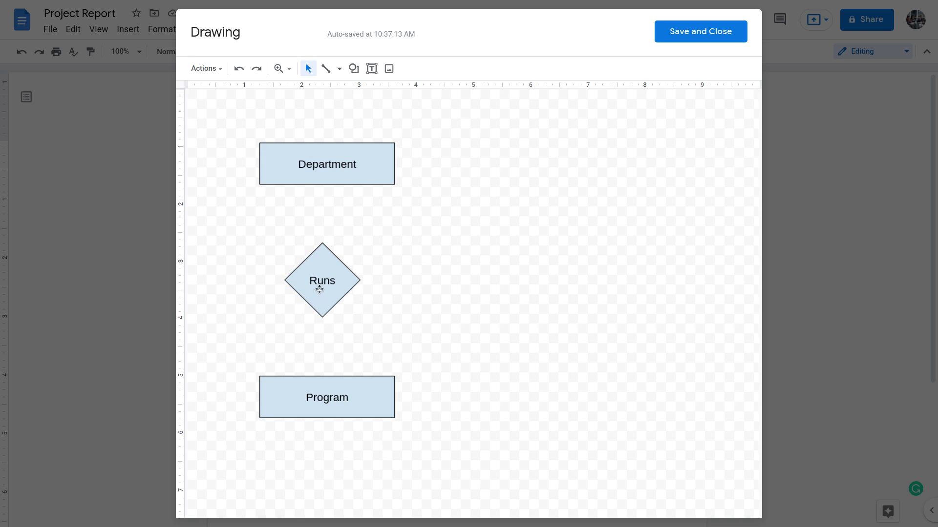
{"action": "left_click", "coordinate": [319, 261]}
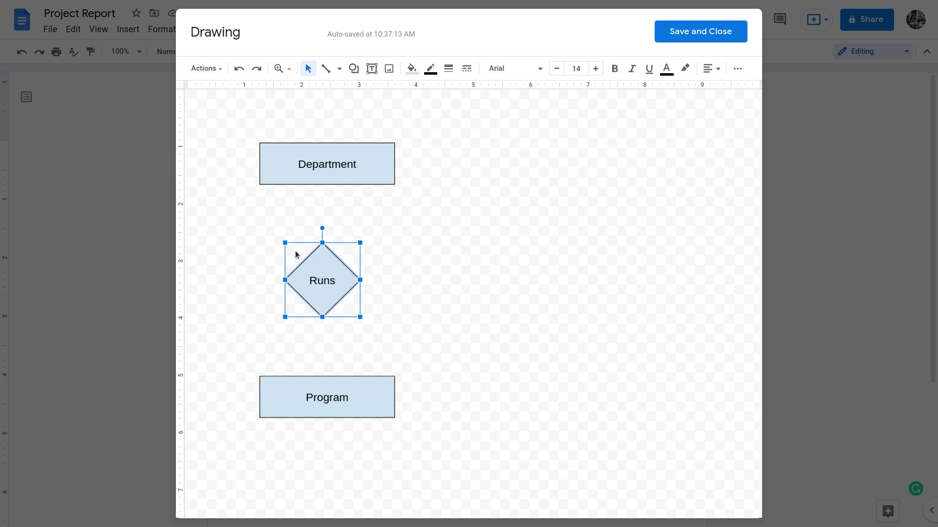
{"action": "left_click_drag", "start_coordinate": [285, 242], "coordinate": [297, 250]}
Set the font size of the diamond's "Runs" label to 11
{"action": "double_click", "coordinate": [324, 274]}
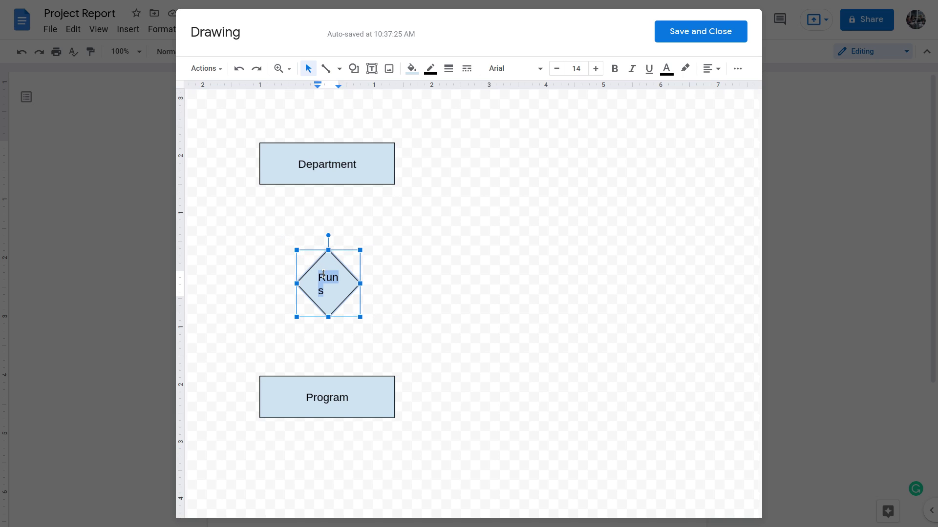
{"action": "left_click", "coordinate": [574, 67]}
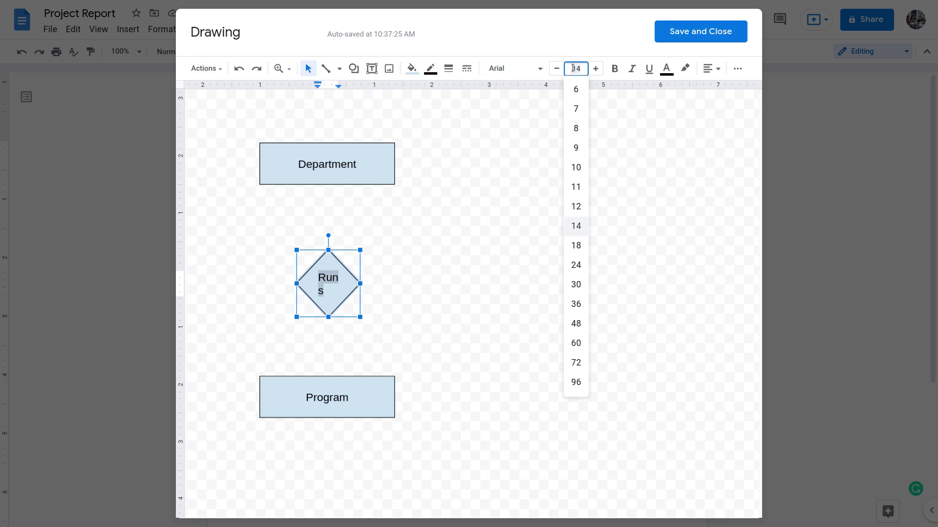
{"action": "left_click", "coordinate": [575, 188]}
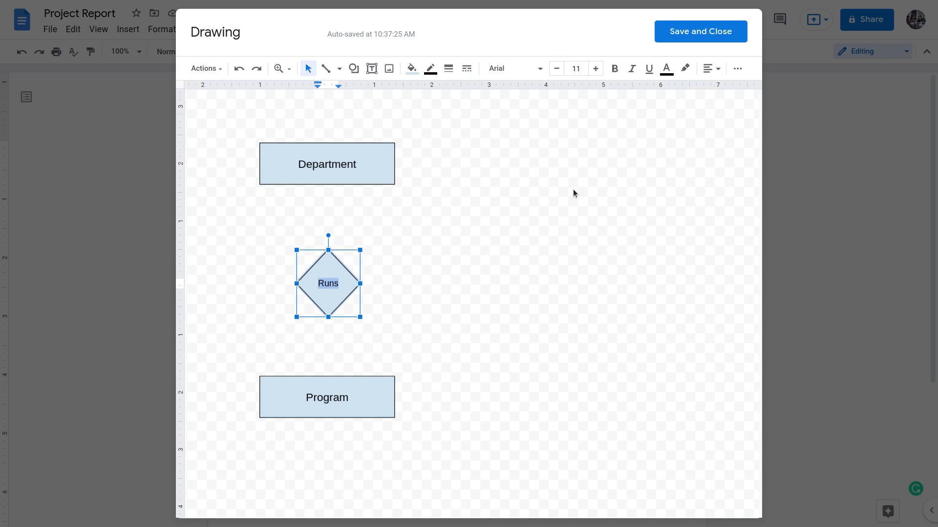
{"action": "left_click", "coordinate": [367, 292]}
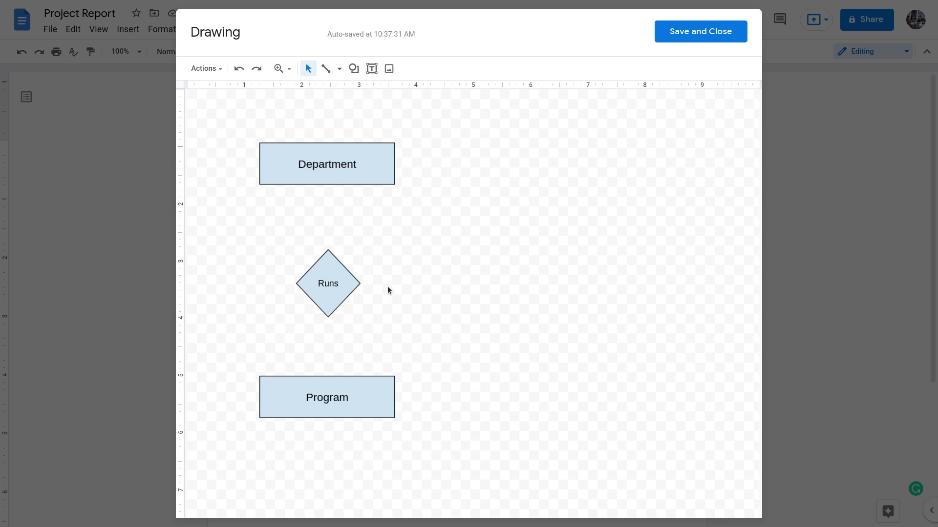
Extend the diamond's label to read "Runs it"
{"action": "double_click", "coordinate": [322, 280]}
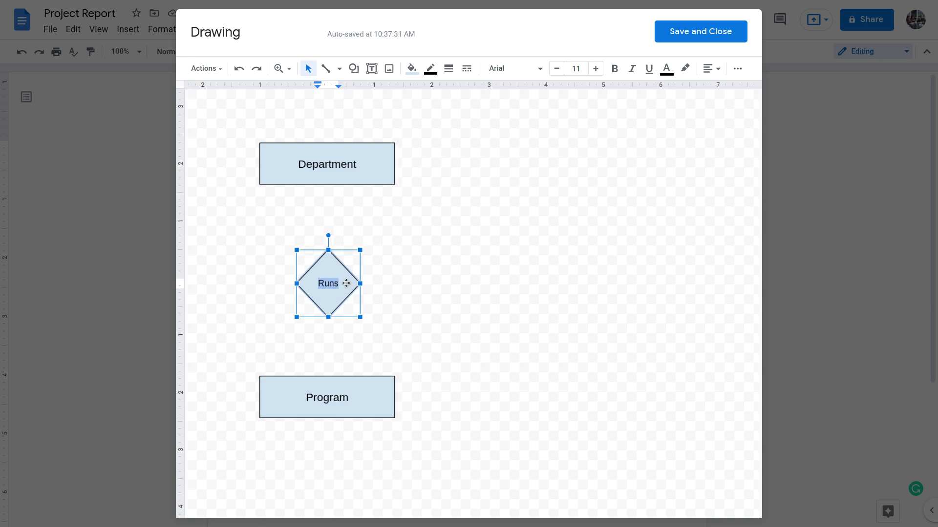
{"action": "key", "text": "Escape"}
{"action": "double_click", "coordinate": [335, 287]}
{"action": "left_click", "coordinate": [336, 286]}
{"action": "type", "text": "it"}
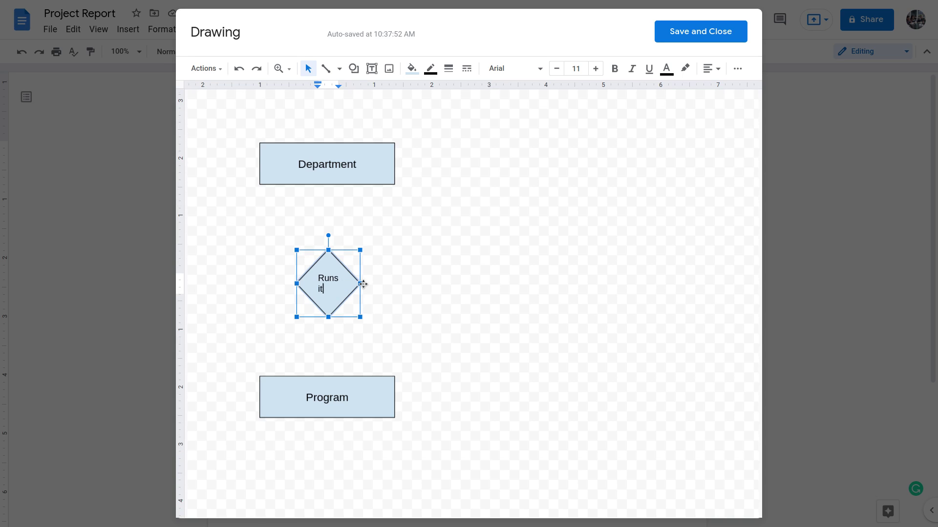
{"action": "left_click", "coordinate": [431, 304]}
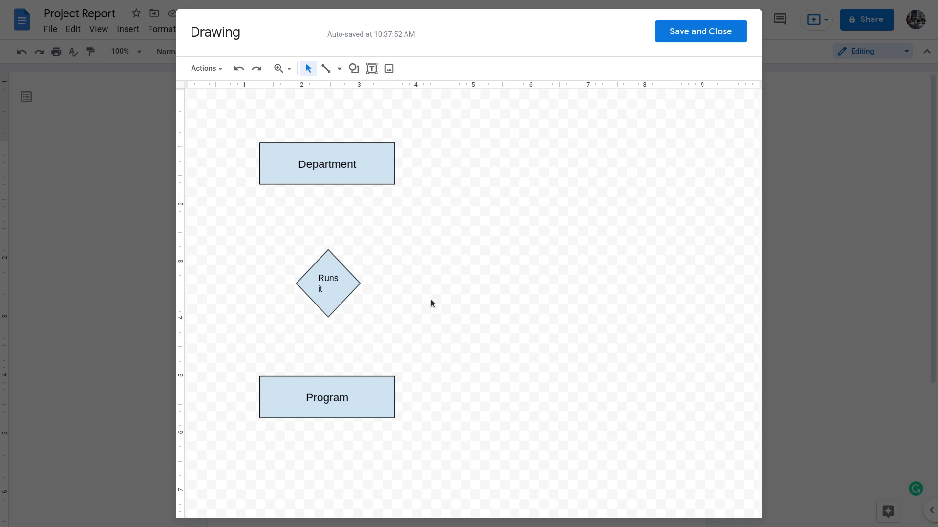
Delete all the text inside the diamond
{"action": "left_click", "coordinate": [325, 279]}
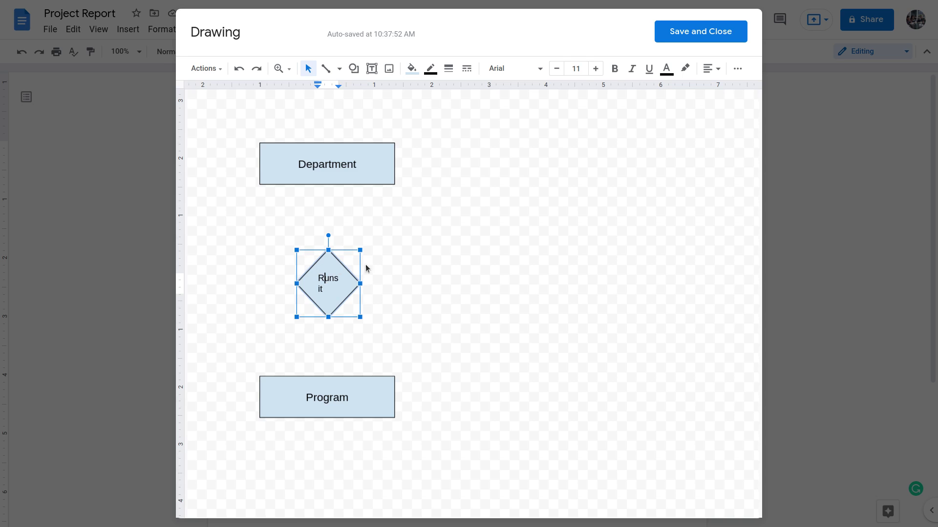
{"action": "left_click", "coordinate": [383, 261]}
{"action": "double_click", "coordinate": [320, 278]}
{"action": "triple_click", "coordinate": [320, 280]}
{"action": "key", "text": "BackSpace"}
{"action": "left_click", "coordinate": [362, 206]}
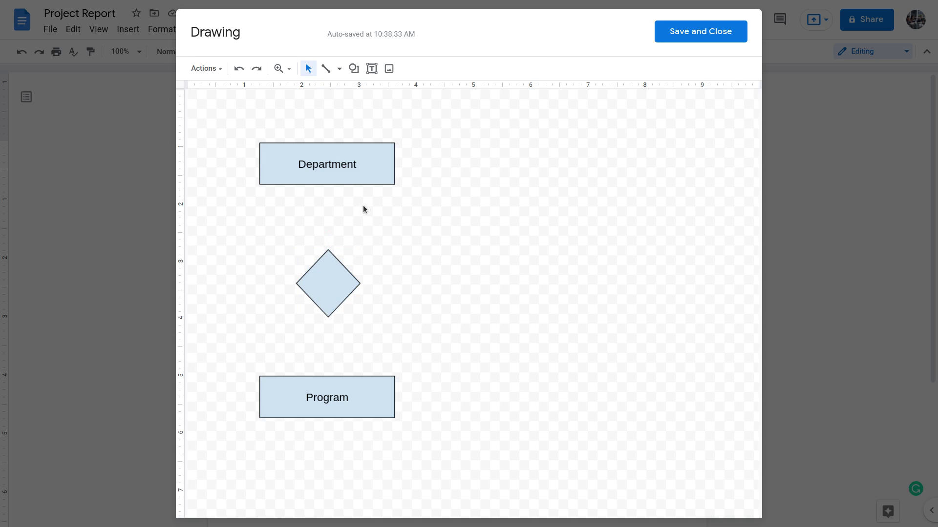
Draw a text box about 1.2 inches wide over the diamond and enter "Runs them" in it
{"action": "left_click", "coordinate": [373, 67]}
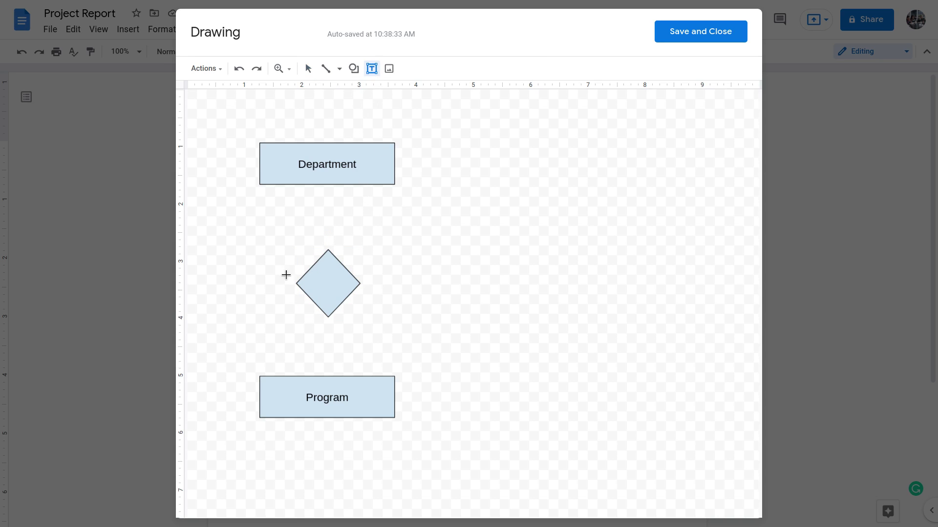
{"action": "left_click_drag", "start_coordinate": [292, 263], "coordinate": [360, 304]}
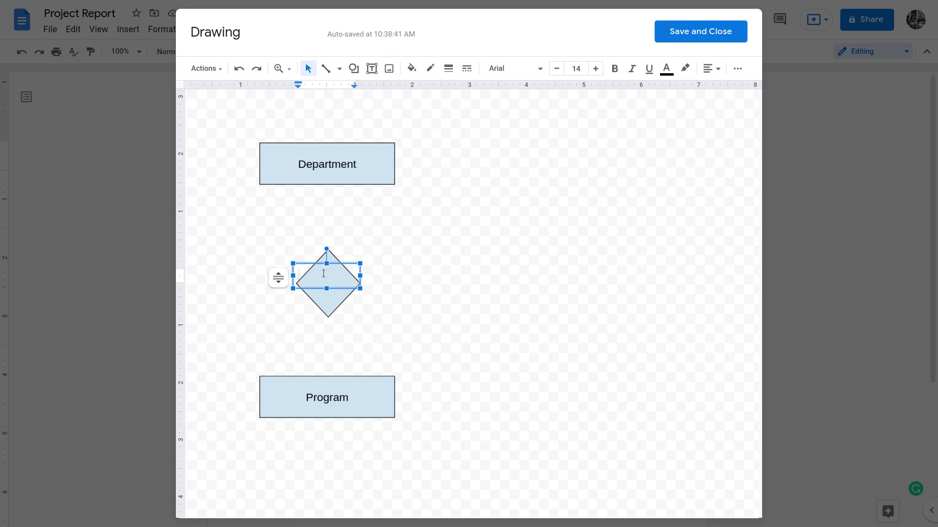
{"action": "type", "text": "Runs them"}
Widen the "Runs them" text box to about 1.4 inches and position it so its text is centred on the diamond
{"action": "left_click_drag", "start_coordinate": [295, 264], "coordinate": [288, 283]}
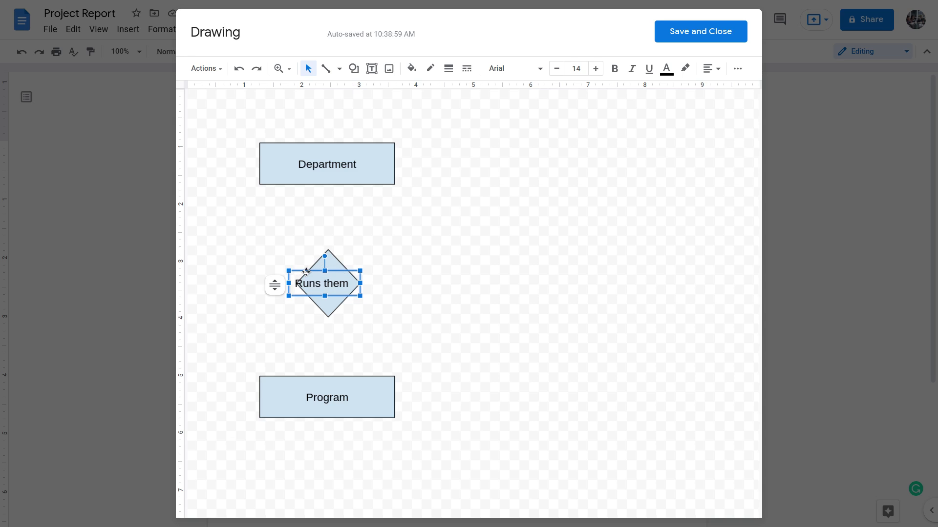
{"action": "left_click_drag", "start_coordinate": [306, 272], "coordinate": [321, 274]}
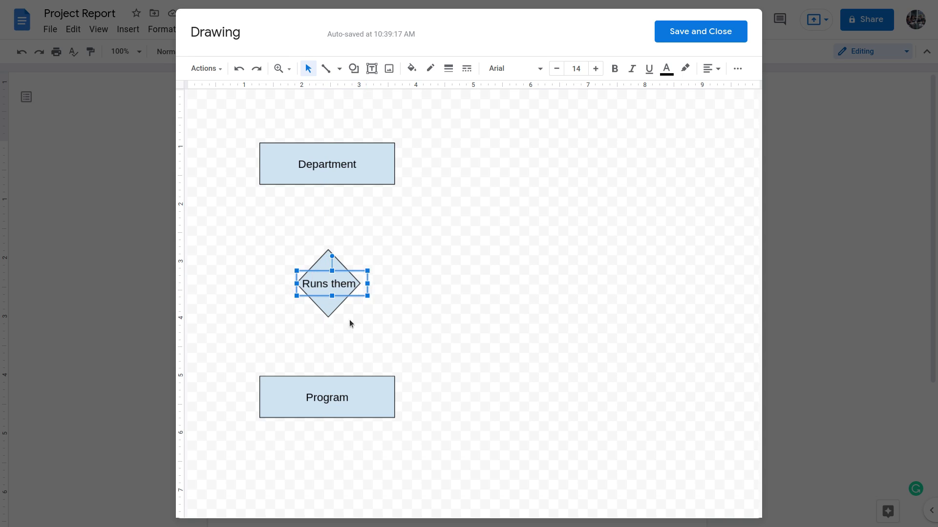
{"action": "mouse_move", "coordinate": [367, 295]}
{"action": "left_mouse_down"}
{"action": "mouse_move", "coordinate": [395, 295]}
{"action": "mouse_move", "coordinate": [362, 294]}
{"action": "left_mouse_up"}
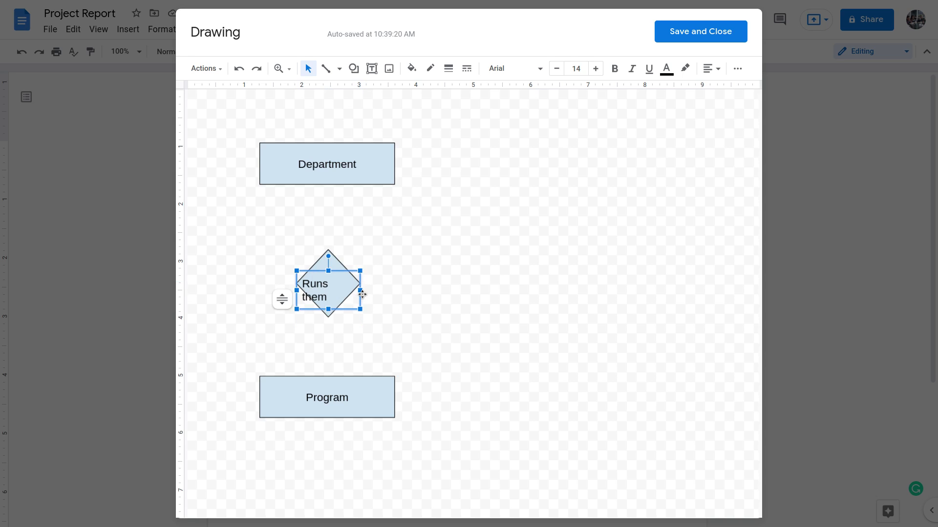
{"action": "key", "text": "ctrl+z"}
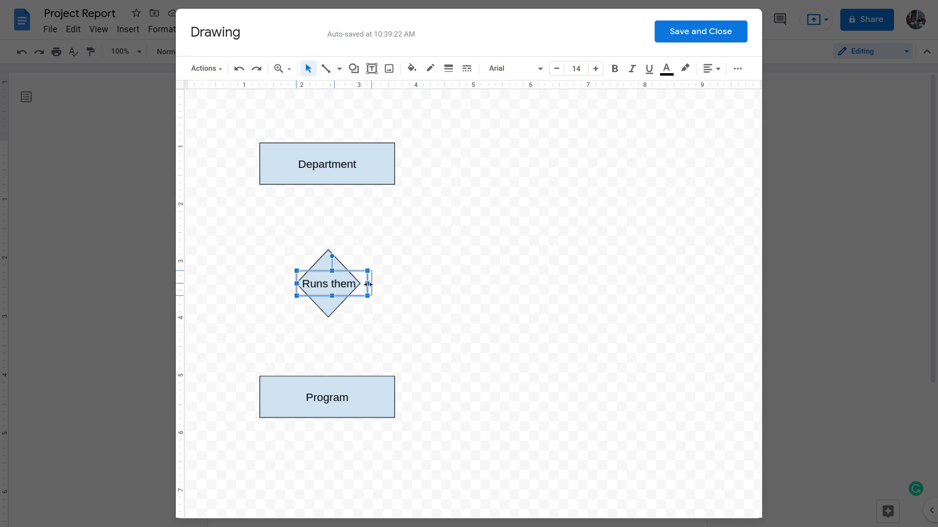
{"action": "left_click_drag", "start_coordinate": [369, 284], "coordinate": [373, 284]}
{"action": "left_click_drag", "start_coordinate": [296, 284], "coordinate": [293, 284]}
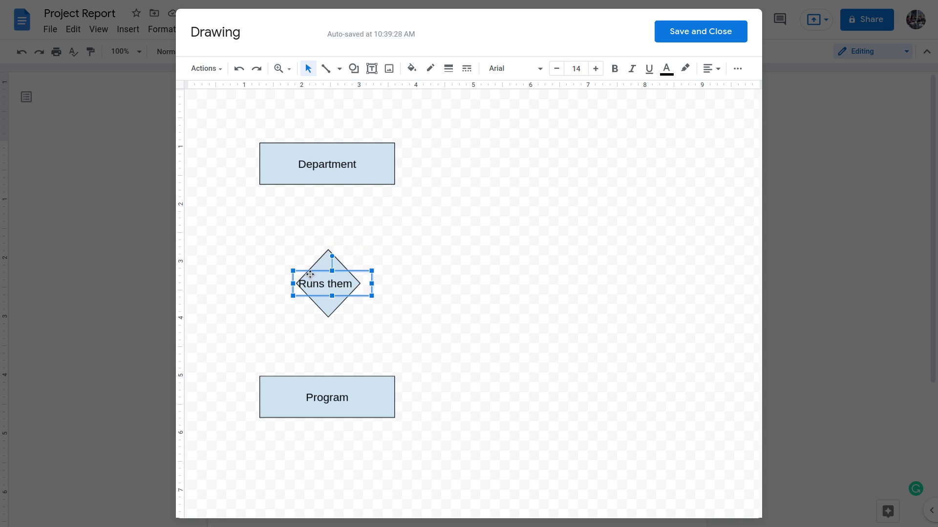
{"action": "left_click_drag", "start_coordinate": [311, 275], "coordinate": [317, 274]}
{"action": "left_click", "coordinate": [406, 302]}
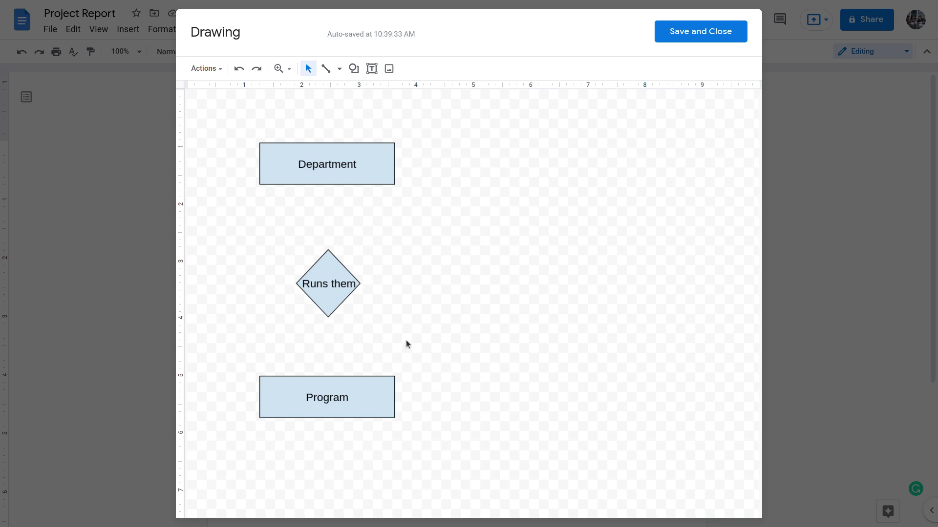
Set the "Runs them" text to font size 12 and re-centre its text box on the diamond
{"action": "triple_click", "coordinate": [335, 278]}
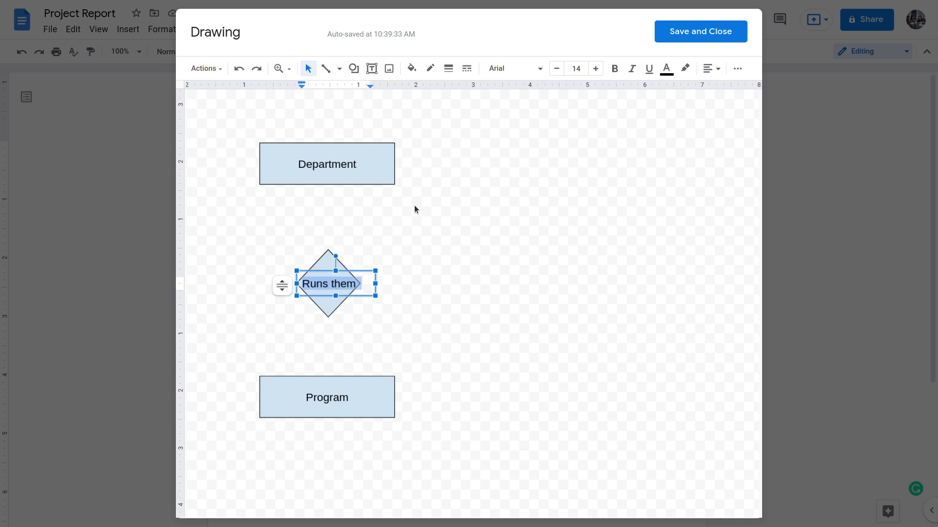
{"action": "left_click", "coordinate": [576, 68]}
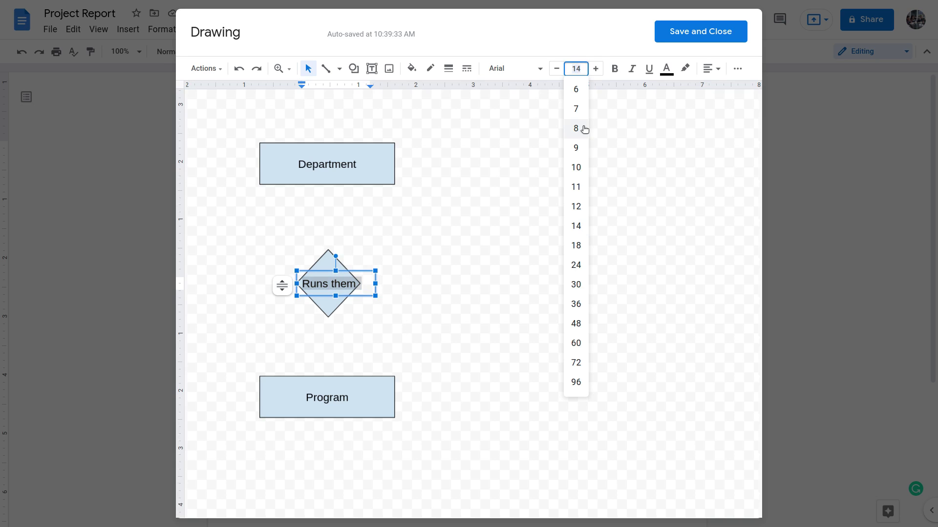
{"action": "left_click", "coordinate": [577, 205]}
{"action": "left_click", "coordinate": [491, 252]}
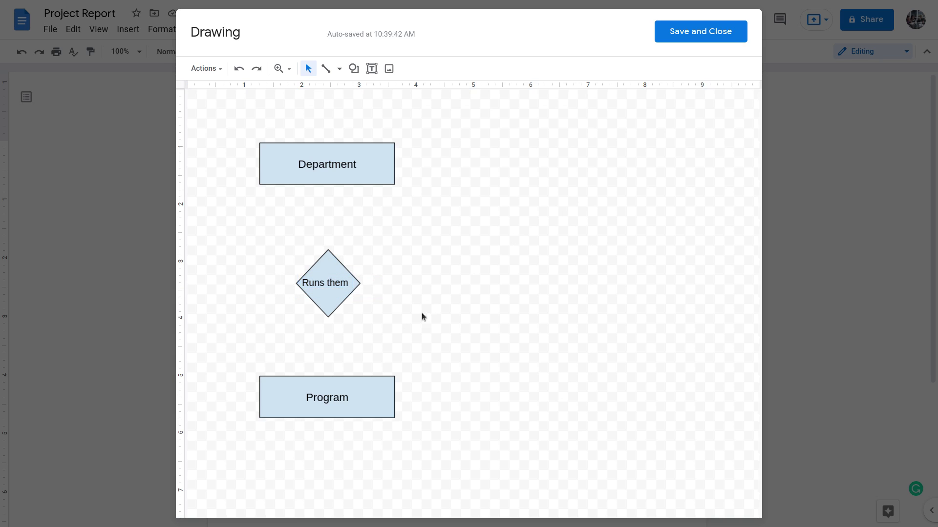
{"action": "left_click", "coordinate": [338, 286]}
{"action": "left_click_drag", "start_coordinate": [308, 272], "coordinate": [312, 270]}
{"action": "left_click", "coordinate": [436, 290]}
Draw a straight line from the Department rectangle's bottom midpoint to the diamond's top corner
{"action": "left_click", "coordinate": [339, 69]}
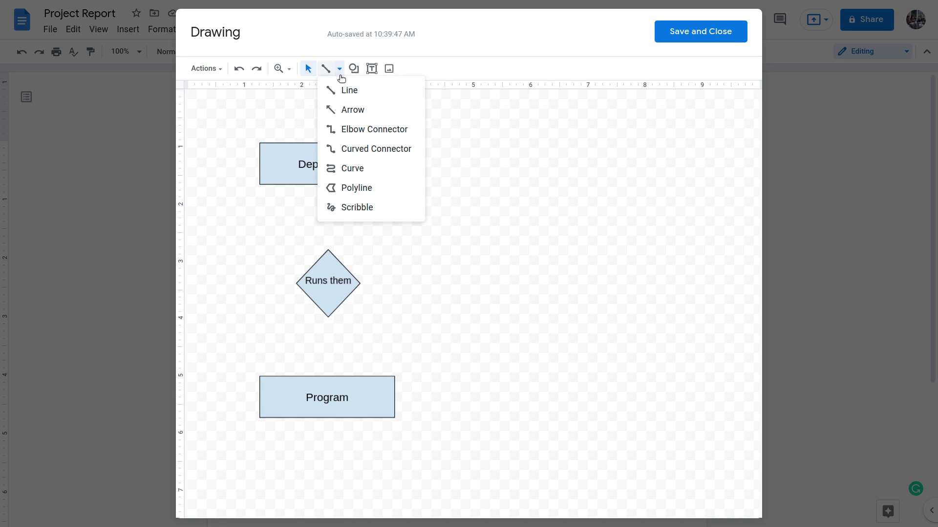
{"action": "left_click", "coordinate": [335, 92]}
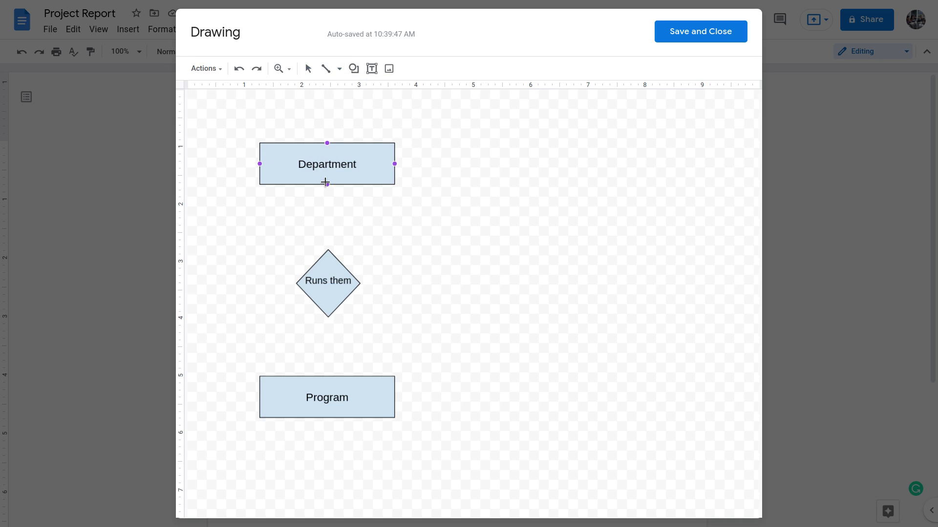
{"action": "left_click_drag", "start_coordinate": [327, 185], "coordinate": [328, 250]}
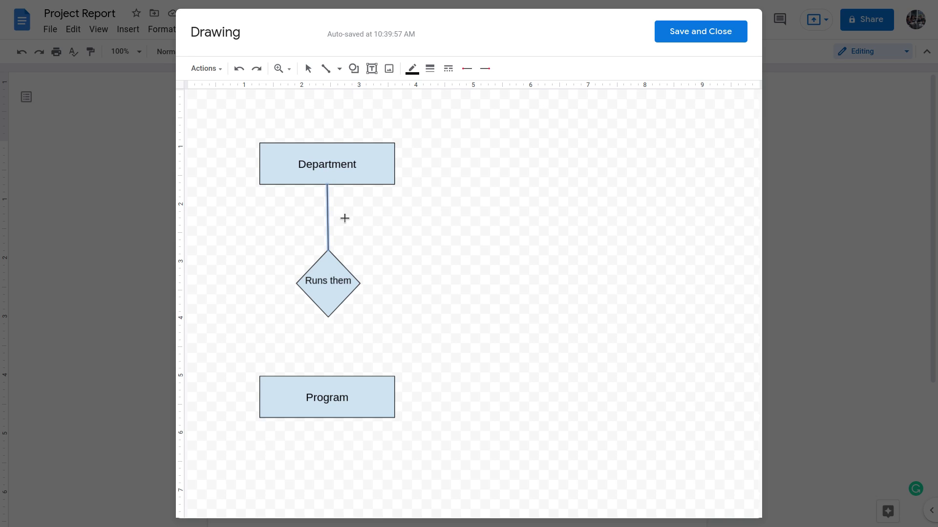
Duplicate the connecting line and place the copy between the diamond and the Program rectangle, attaching its lower end to the rectangle's top midpoint
{"action": "key", "text": "ctrl+d"}
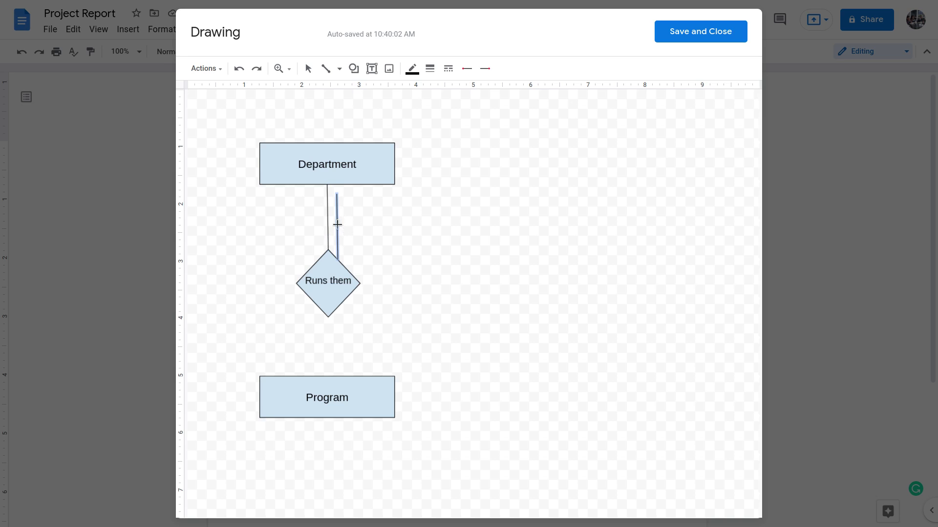
{"action": "left_click", "coordinate": [372, 230]}
{"action": "key", "text": "ctrl+z"}
{"action": "left_click_drag", "start_coordinate": [338, 221], "coordinate": [327, 340]}
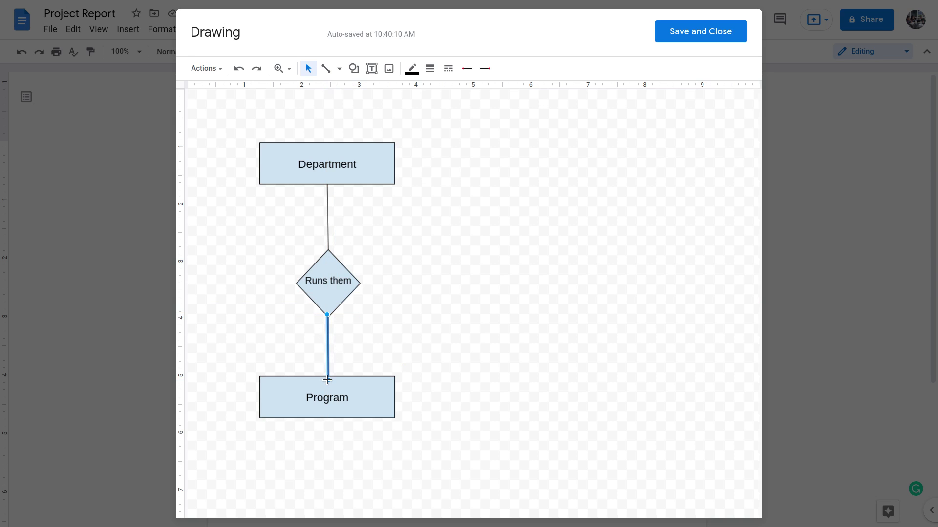
{"action": "left_click", "coordinate": [421, 339]}
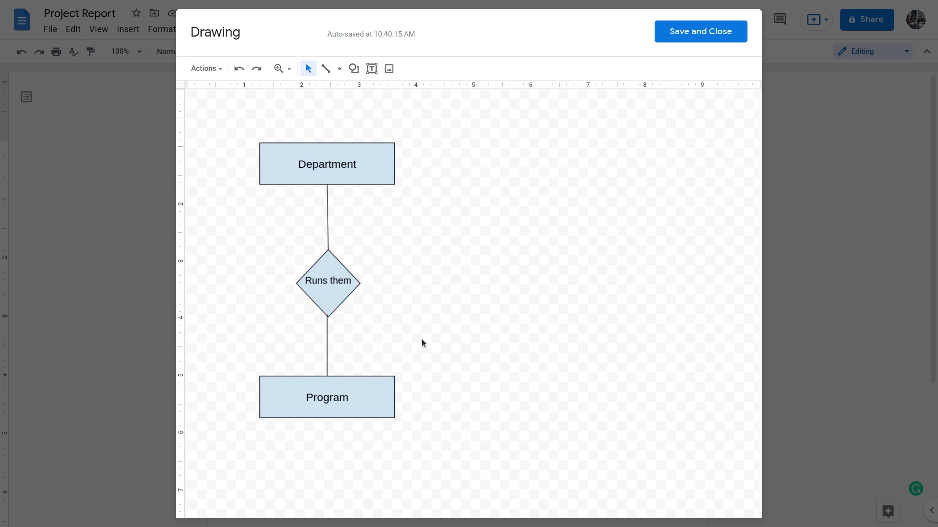
Attach the upper end of the lower connecting line to the diamond's bottom corner
{"action": "left_click", "coordinate": [327, 321]}
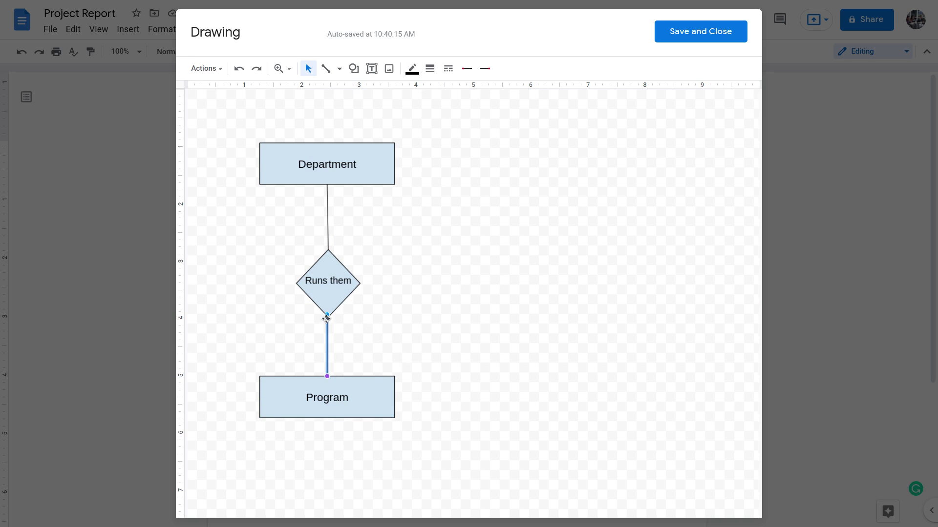
{"action": "left_click_drag", "start_coordinate": [326, 314], "coordinate": [328, 317]}
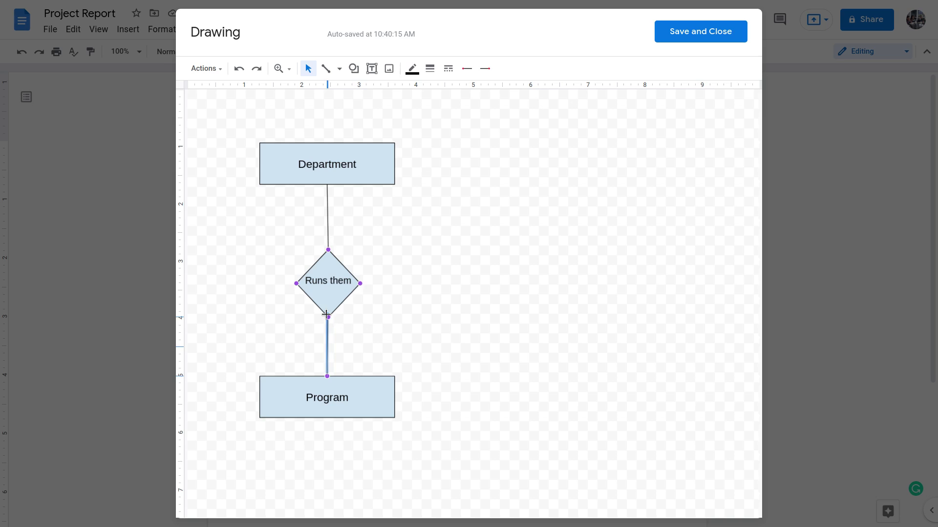
{"action": "left_click", "coordinate": [368, 327]}
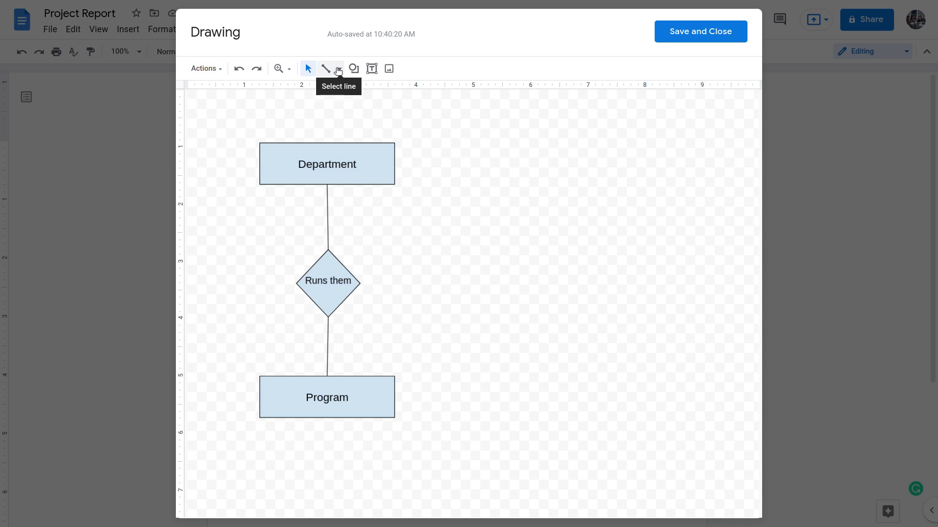
Draw a wide oval to the right of and slightly above the Department rectangle, about as large as the rectangle
{"action": "left_click", "coordinate": [354, 69]}
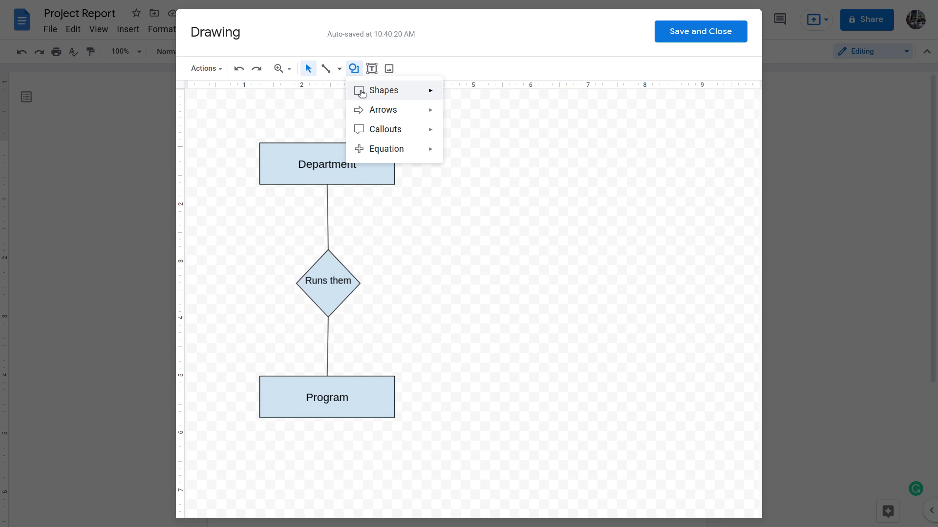
{"action": "mouse_move", "coordinate": [383, 92]}
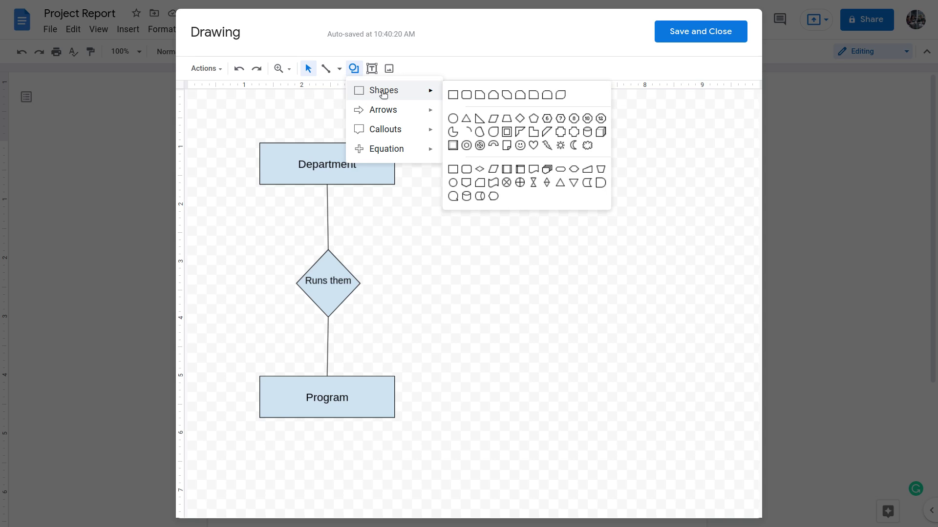
{"action": "left_click", "coordinate": [453, 118]}
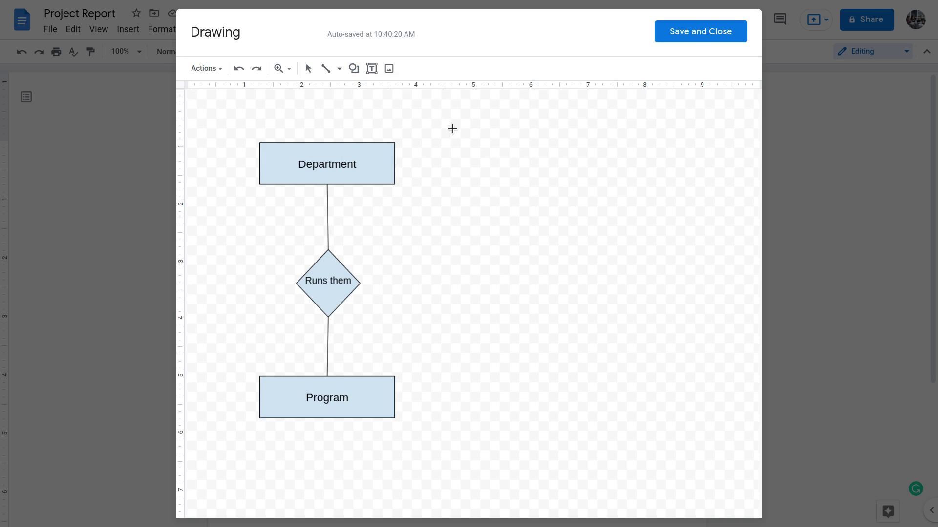
{"action": "mouse_move", "coordinate": [453, 127]}
{"action": "left_mouse_down"}
{"action": "mouse_move", "coordinate": [479, 161]}
{"action": "mouse_move", "coordinate": [582, 169]}
{"action": "left_mouse_up"}
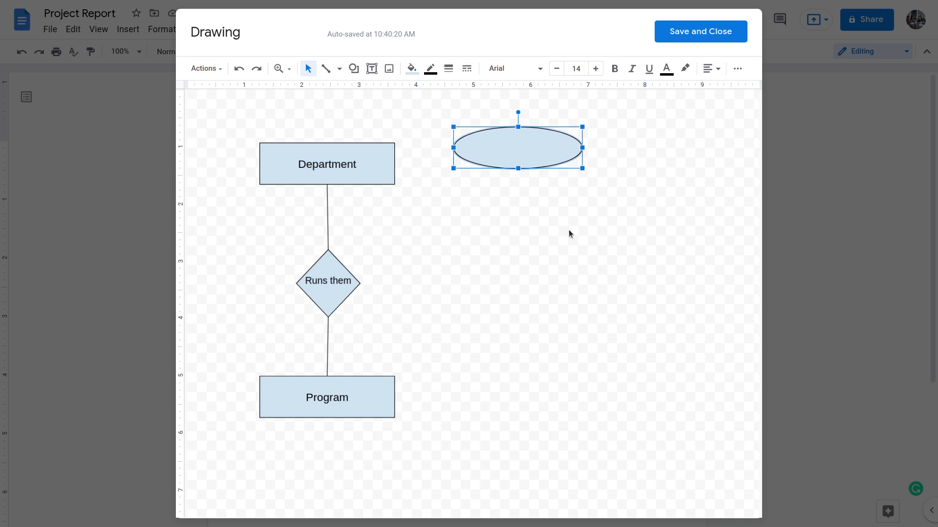
{"action": "double_click", "coordinate": [502, 153]}
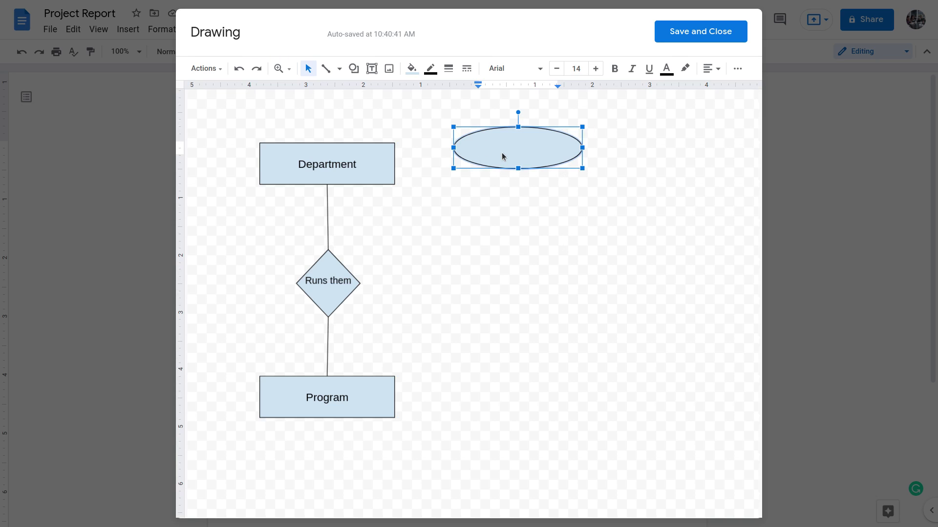
{"action": "type", "text": "Department Name"}
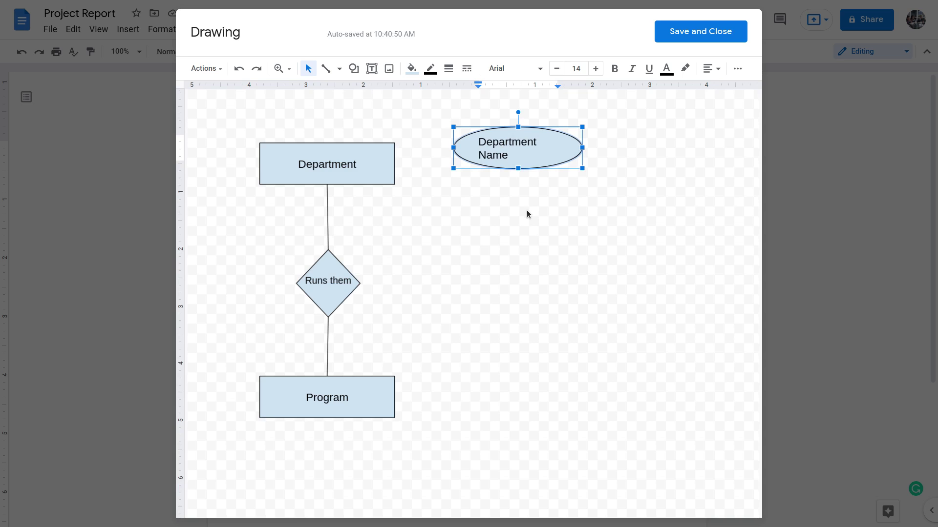
{"action": "left_click", "coordinate": [530, 195]}
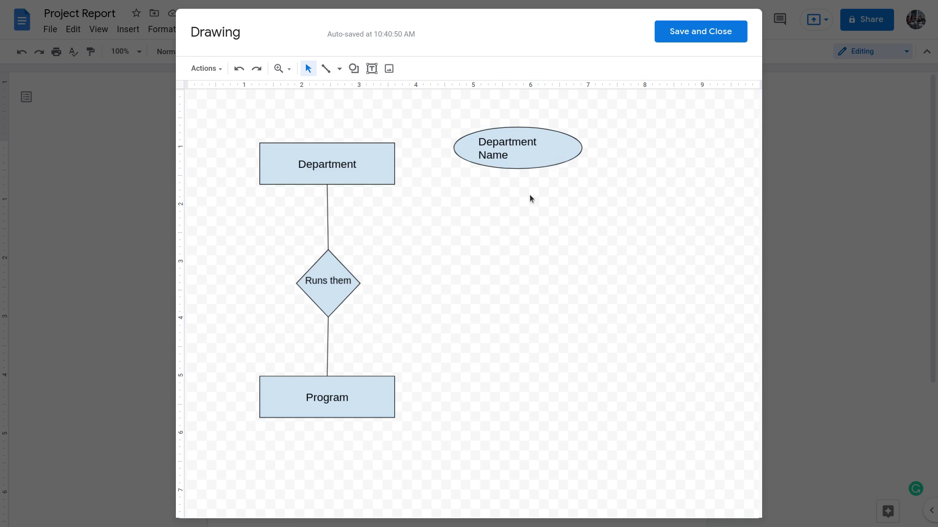
{"action": "left_click", "coordinate": [504, 144]}
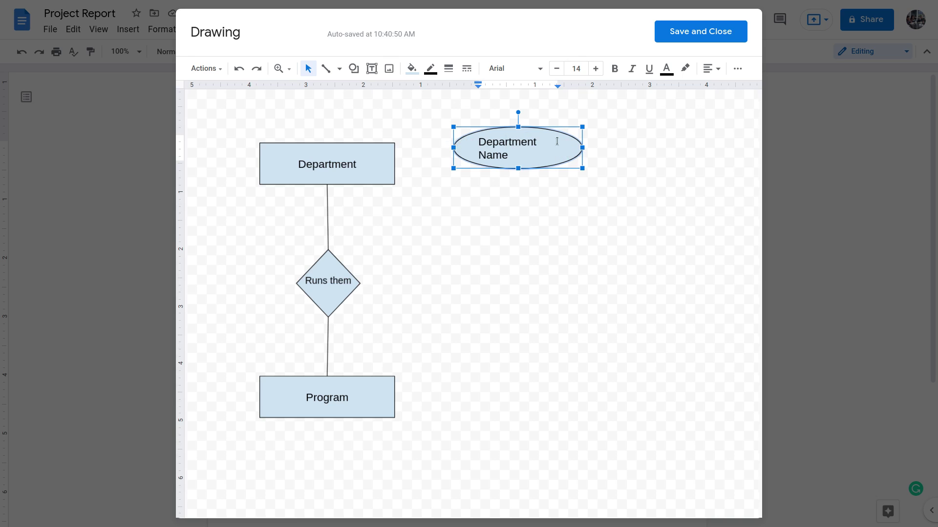
{"action": "double_click", "coordinate": [491, 143]}
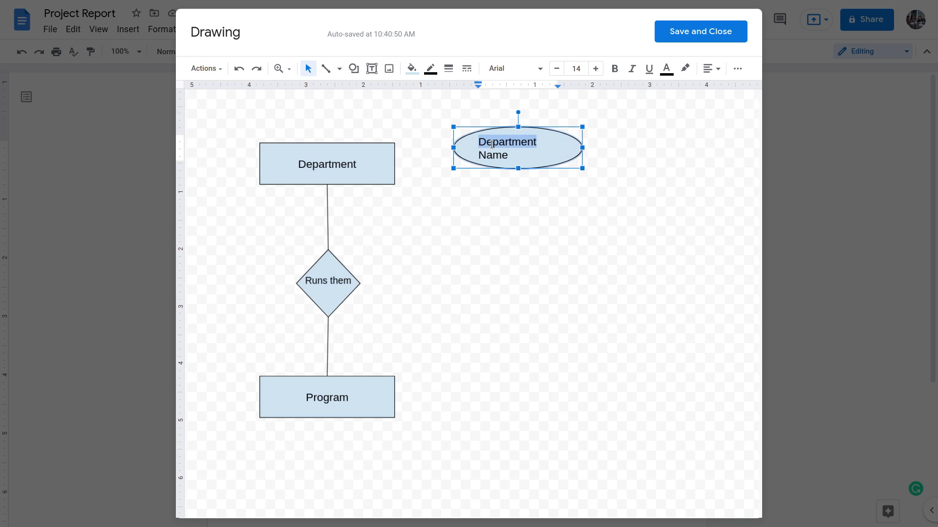
{"action": "left_click_drag", "start_coordinate": [491, 144], "coordinate": [495, 152]}
{"action": "key", "text": "BackSpace"}
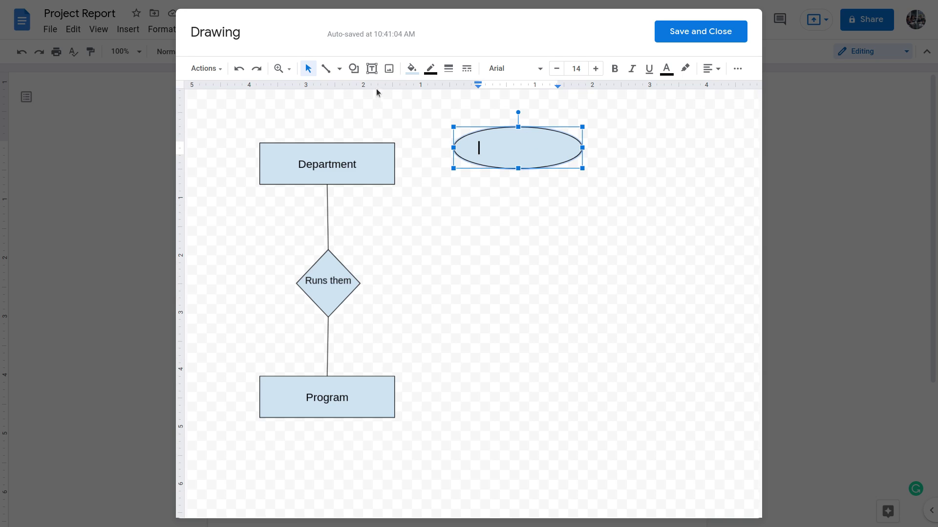
Add a text box reading "Department Name" over the oval and centre it on the shape
{"action": "left_click", "coordinate": [374, 73]}
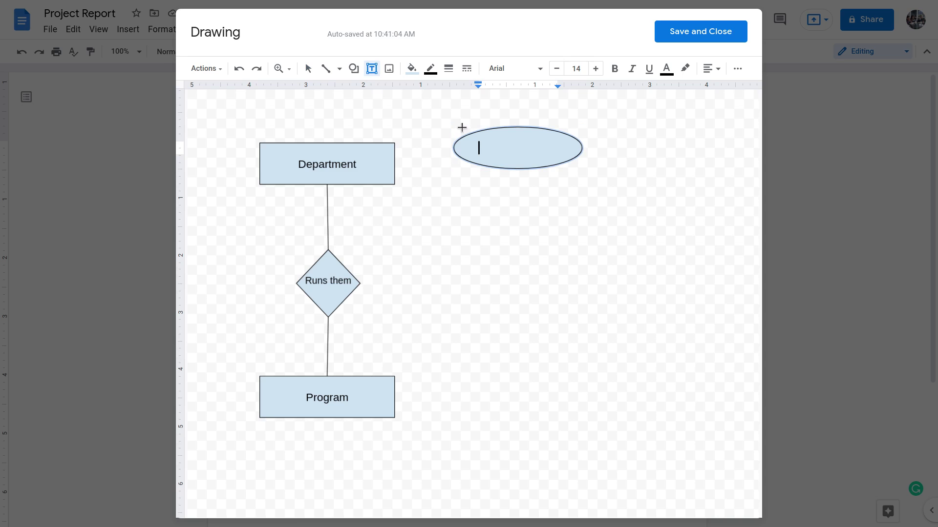
{"action": "left_click_drag", "start_coordinate": [461, 127], "coordinate": [578, 163]}
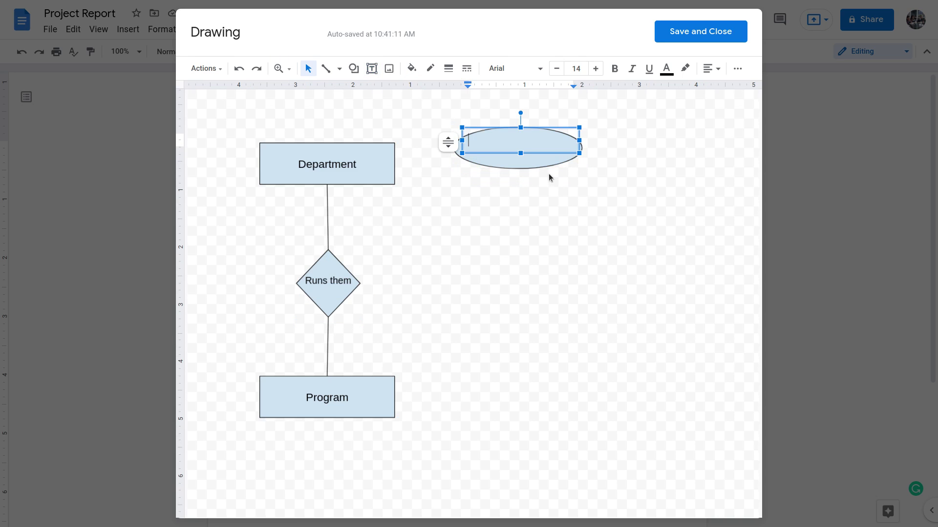
{"action": "type", "text": "Department Name"}
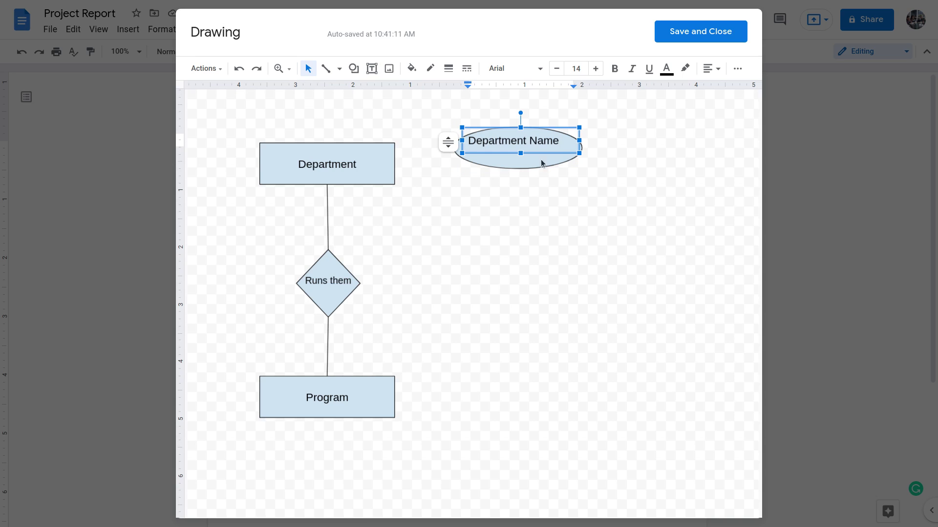
{"action": "left_click_drag", "start_coordinate": [530, 130], "coordinate": [529, 144]}
{"action": "left_click", "coordinate": [535, 204]}
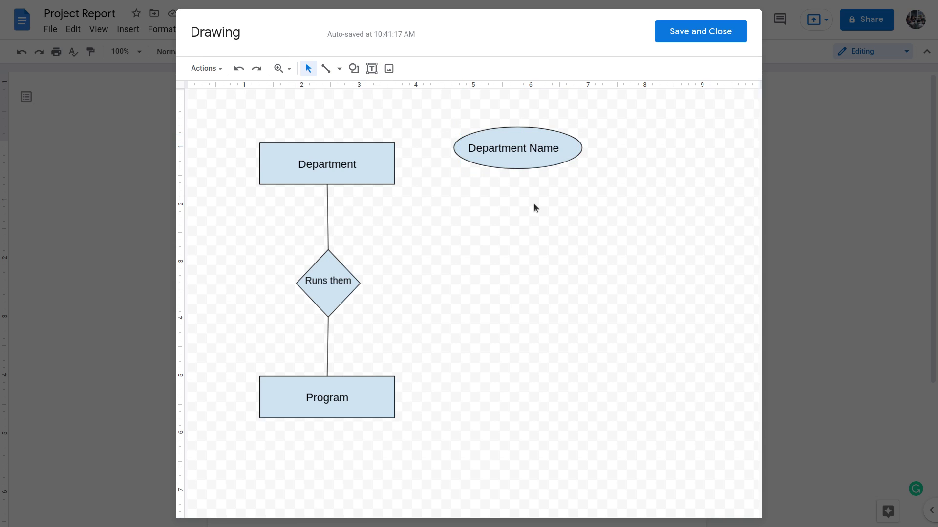
{"action": "left_click", "coordinate": [519, 135]}
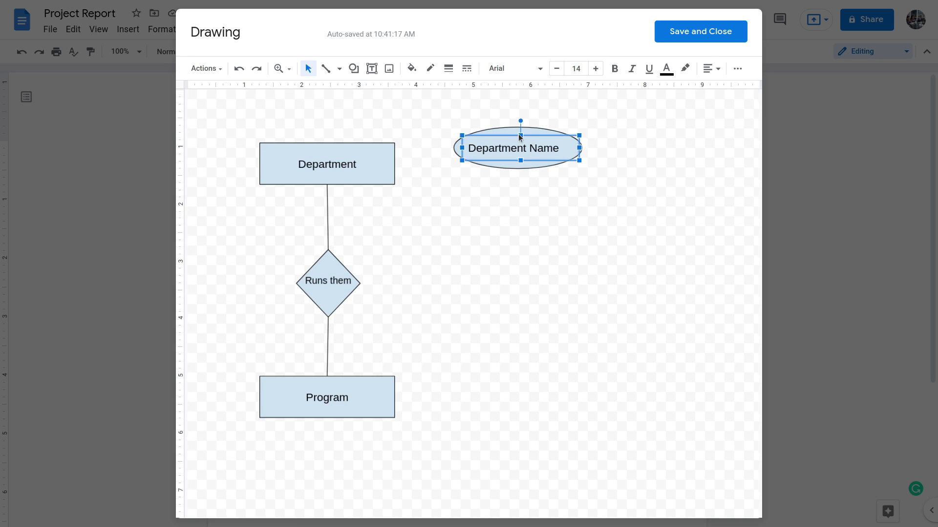
{"action": "left_click_drag", "start_coordinate": [530, 138], "coordinate": [534, 139]}
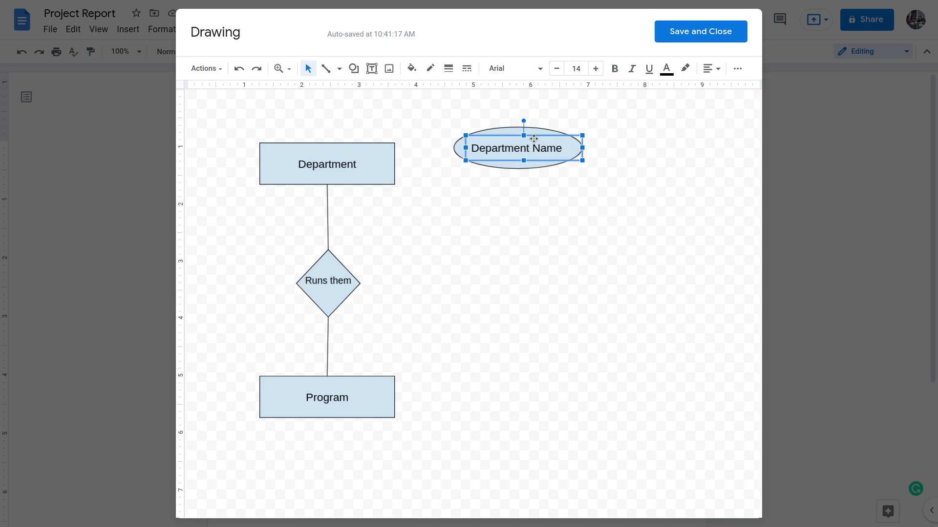
{"action": "left_click", "coordinate": [527, 203]}
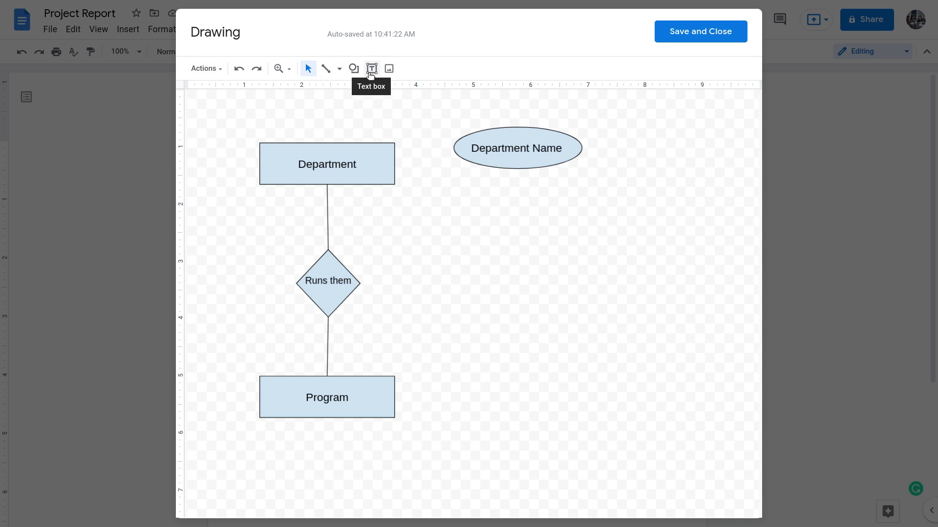
Duplicate the oval together with its "Department Name" text box and place the copy below the original, shifted slightly towards the diamond
{"action": "left_click", "coordinate": [538, 130]}
{"action": "left_click", "coordinate": [540, 144]}
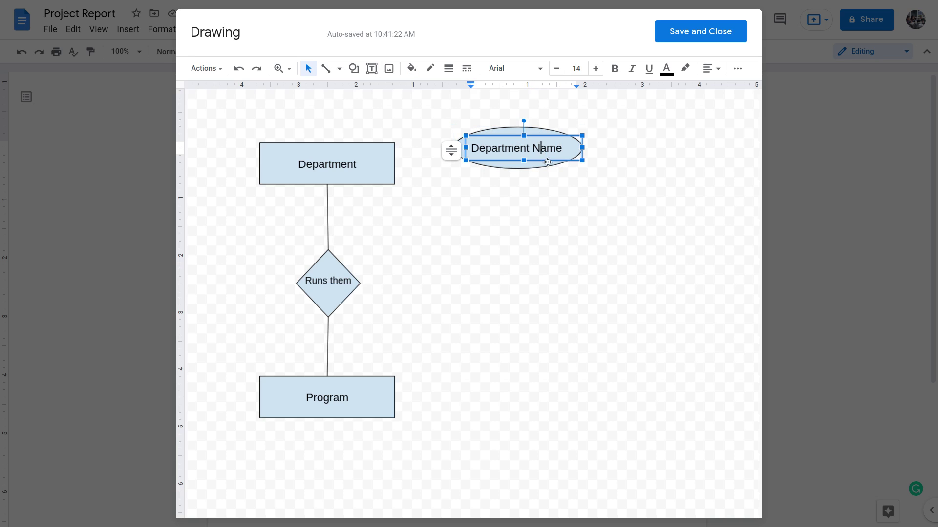
{"action": "left_click", "coordinate": [535, 127]}
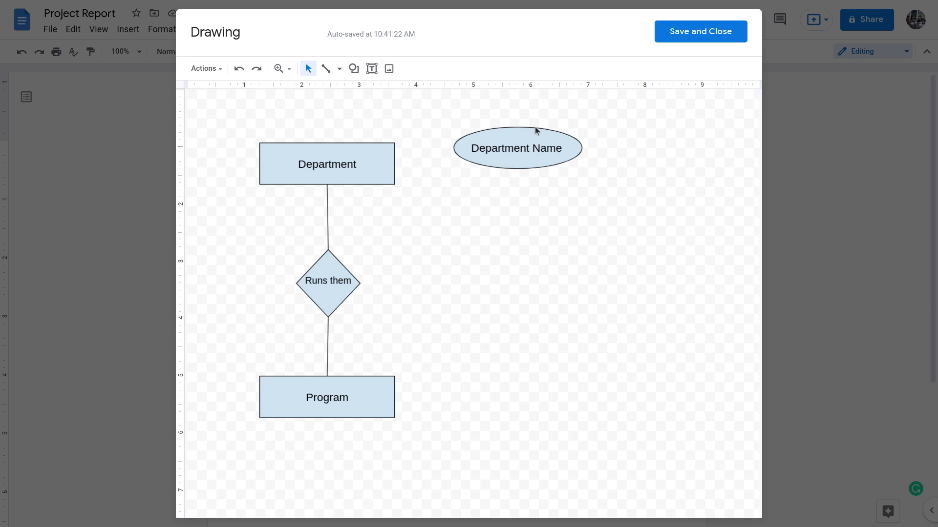
{"action": "left_click", "coordinate": [535, 148]}
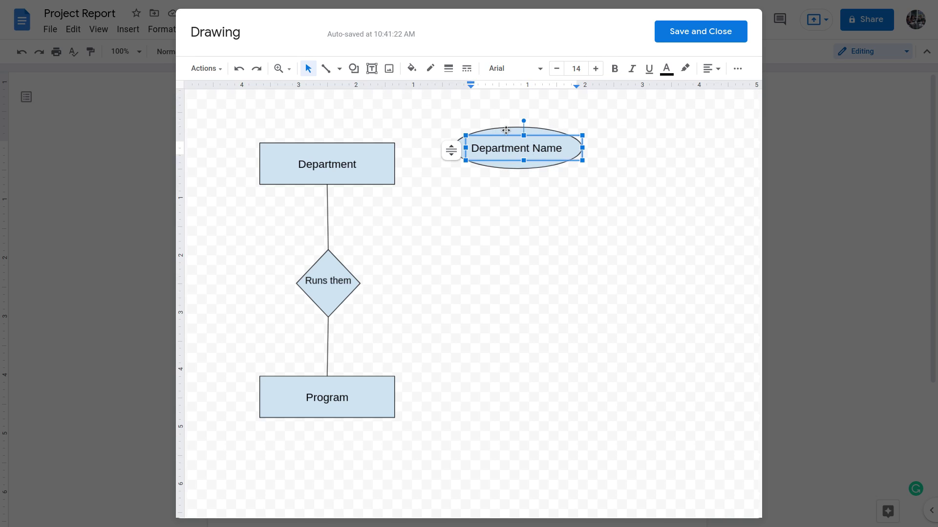
{"action": "left_click", "coordinate": [506, 129]}
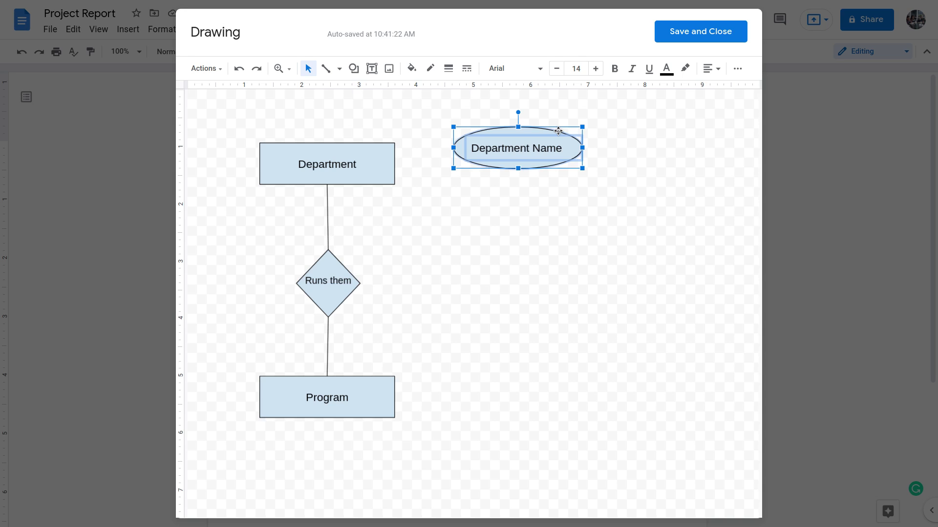
{"action": "key", "text": "ctrl+d"}
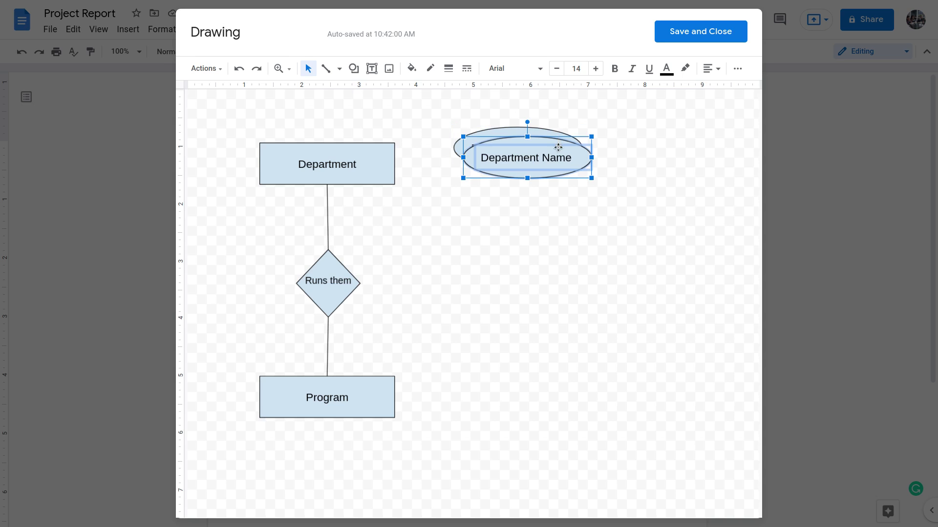
{"action": "left_click_drag", "start_coordinate": [557, 145], "coordinate": [546, 238]}
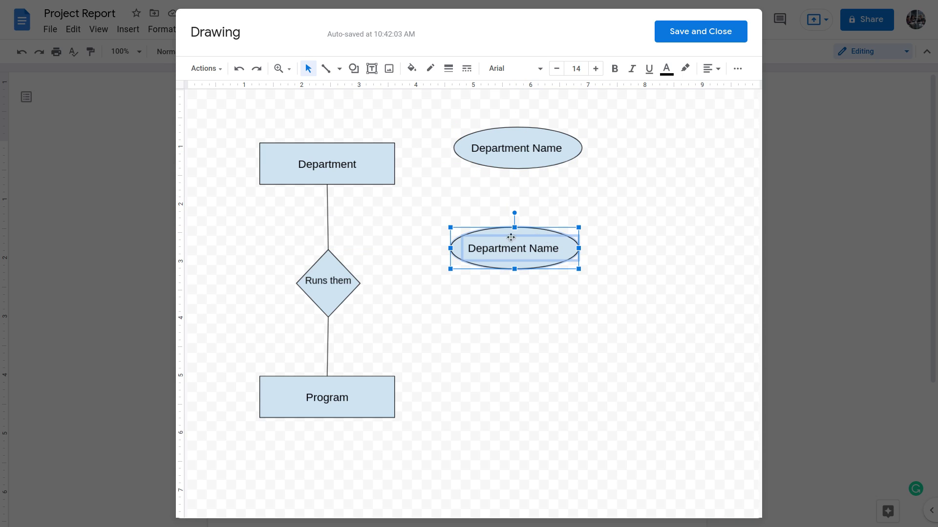
{"action": "left_click_drag", "start_coordinate": [484, 234], "coordinate": [453, 207]}
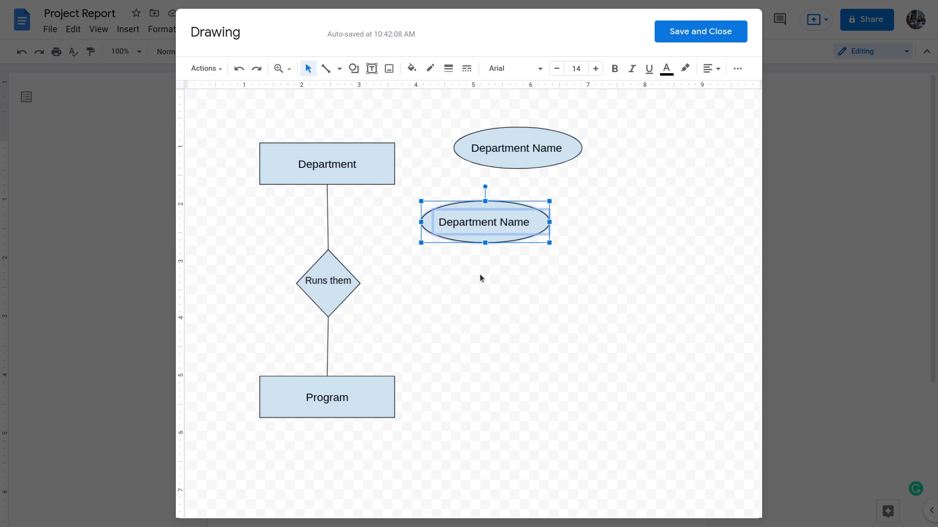
{"action": "left_click", "coordinate": [463, 252]}
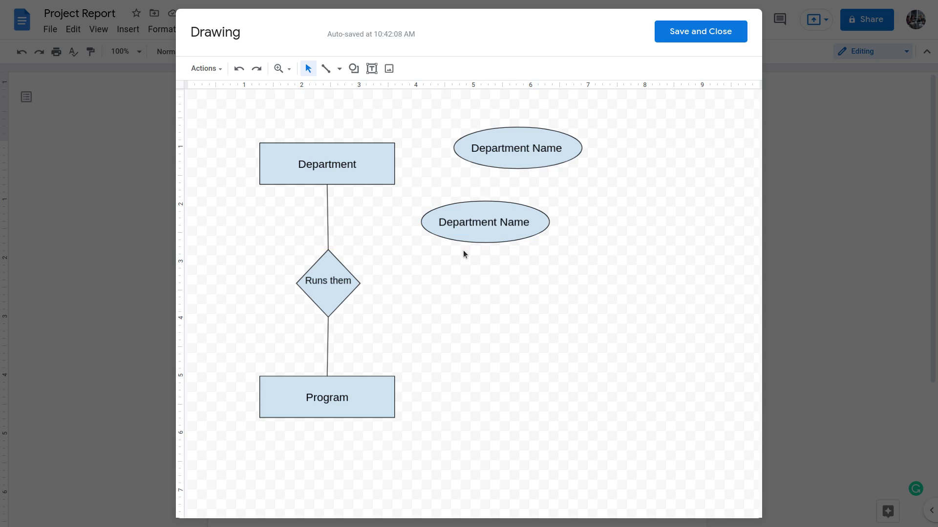
Change the lower oval's label to "DepartmentID" and widen its text box slightly
{"action": "double_click", "coordinate": [457, 223]}
{"action": "double_click", "coordinate": [520, 225]}
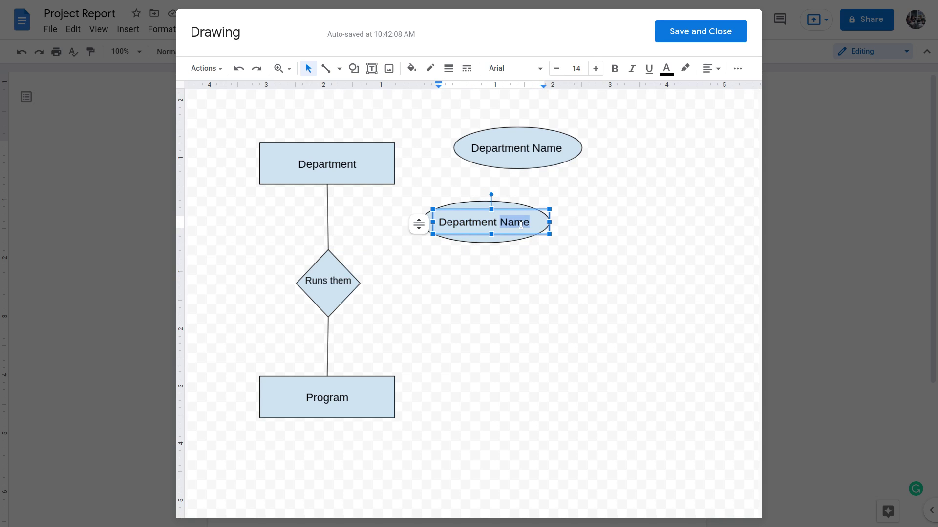
{"action": "key", "text": "BackSpace"}
{"action": "key", "text": "BackSpace"}
{"action": "type", "text": "ID"}
{"action": "left_click", "coordinate": [434, 225]}
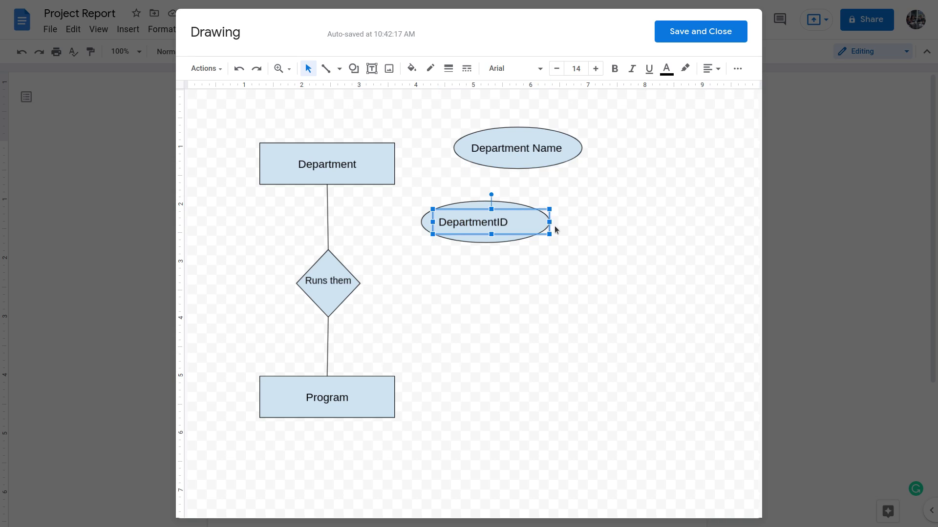
{"action": "left_click_drag", "start_coordinate": [549, 222], "coordinate": [560, 222]}
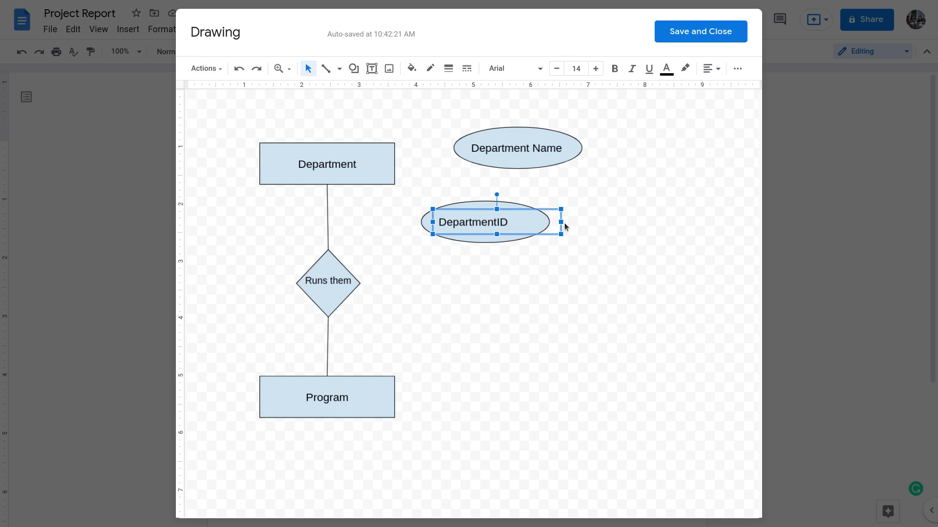
Try to narrow the "DepartmentID" text box and underline its text
{"action": "left_click_drag", "start_coordinate": [560, 222], "coordinate": [540, 221]}
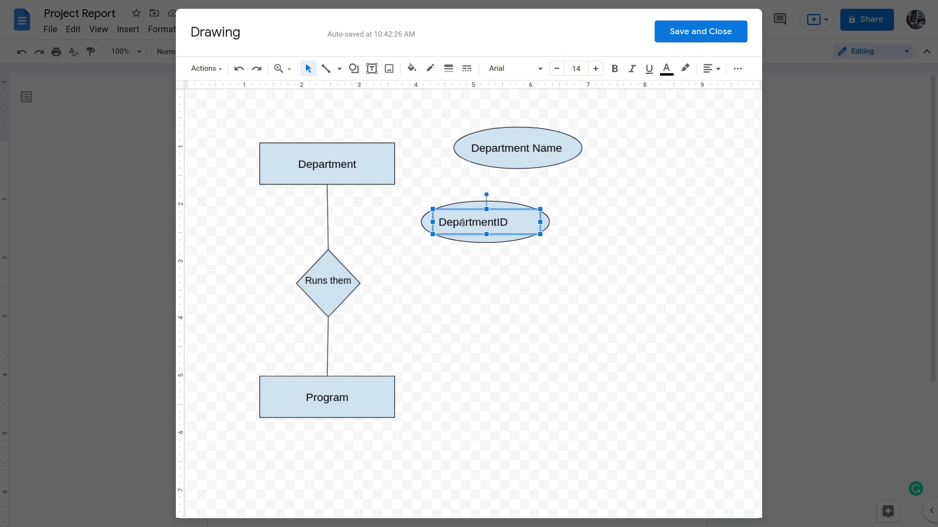
{"action": "double_click", "coordinate": [463, 223]}
{"action": "left_click", "coordinate": [468, 220]}
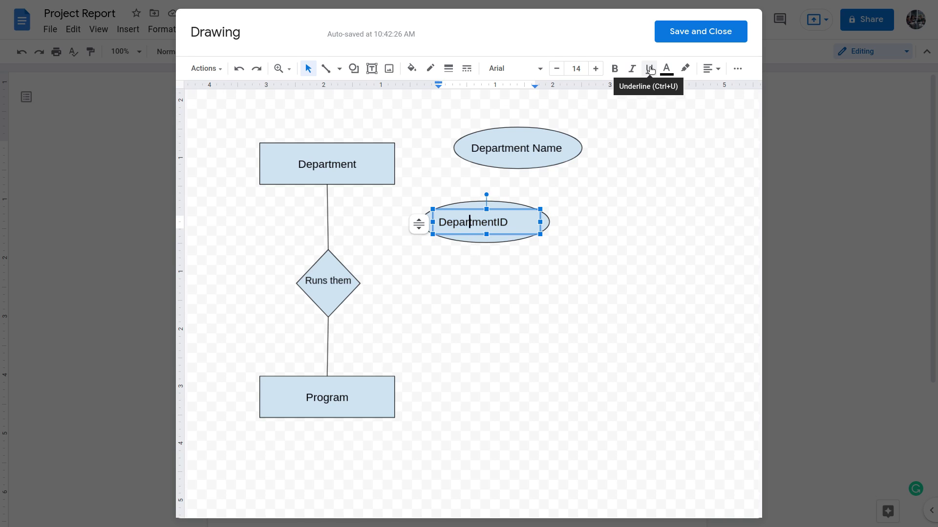
{"action": "left_click", "coordinate": [650, 70]}
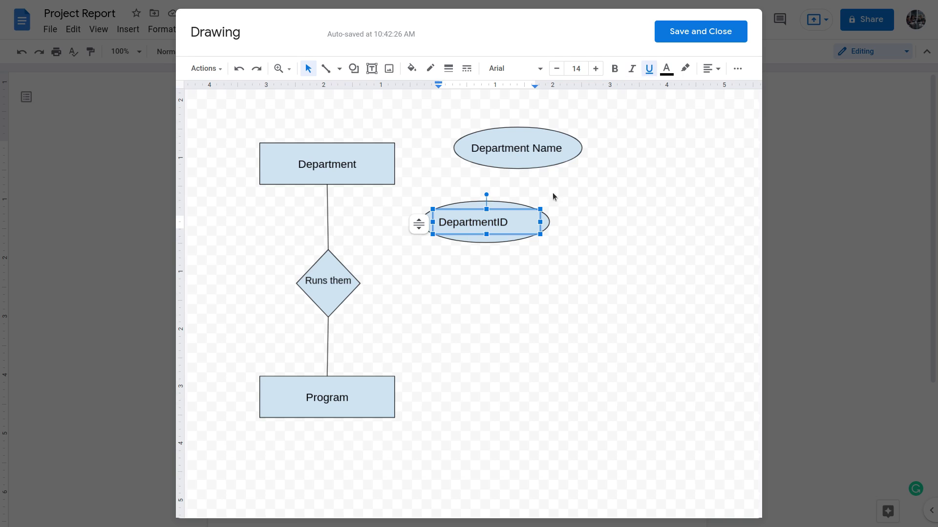
{"action": "key", "text": "Escape"}
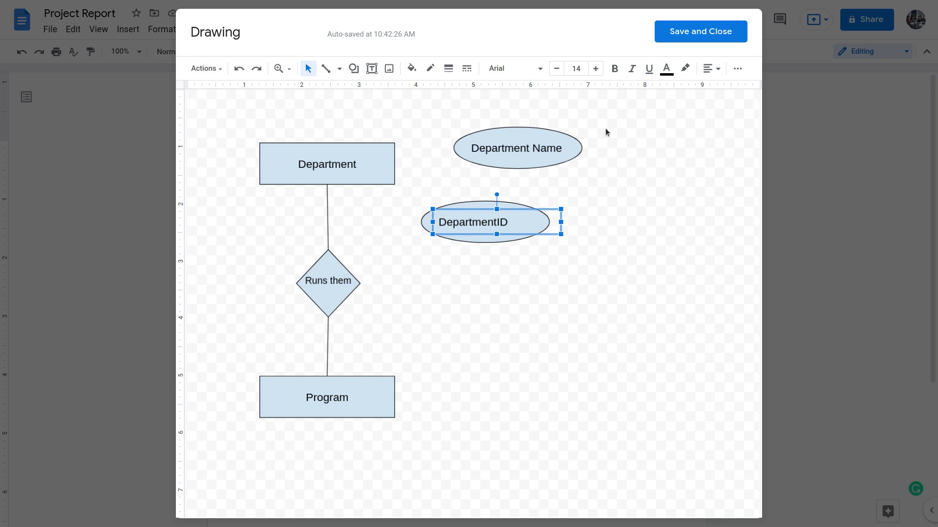
Underline the whole "DepartmentID" label and remove the underline again
{"action": "double_click", "coordinate": [486, 224]}
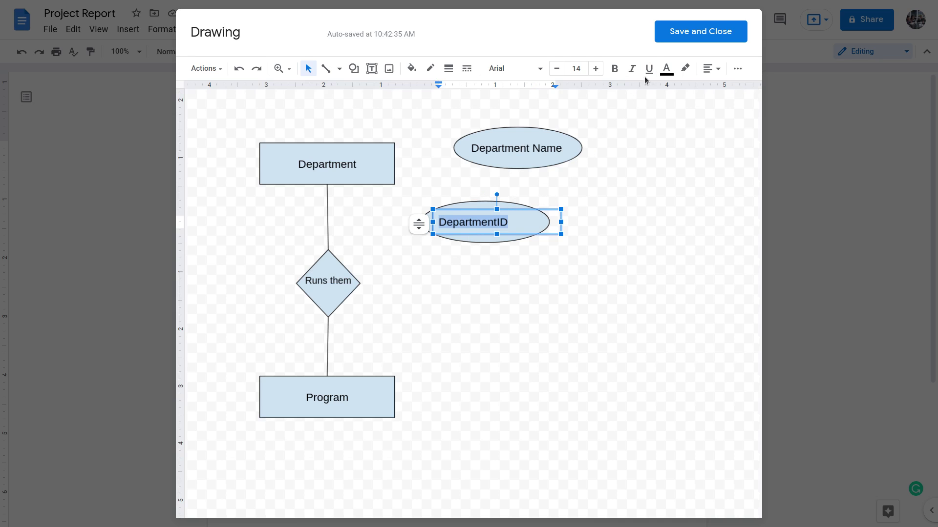
{"action": "left_click", "coordinate": [649, 68]}
{"action": "left_click", "coordinate": [555, 277]}
{"action": "double_click", "coordinate": [494, 222]}
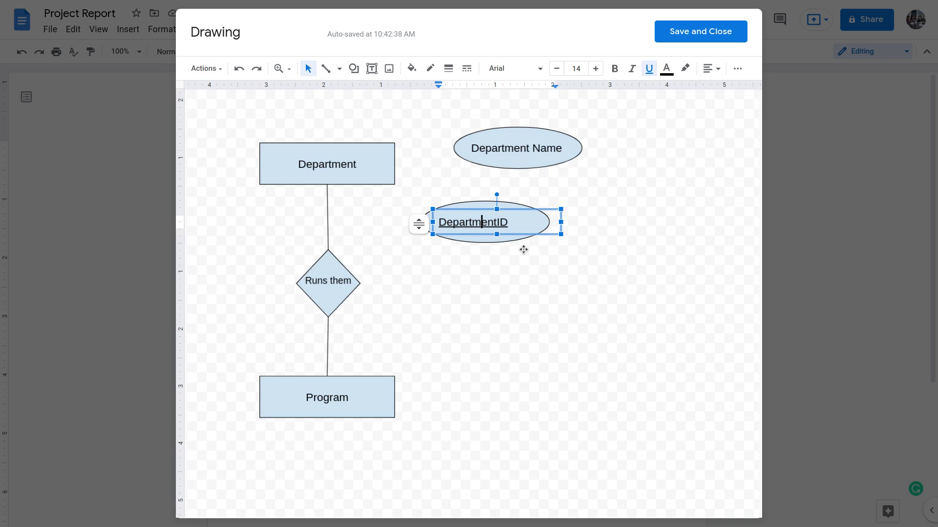
{"action": "key", "text": "ctrl+u"}
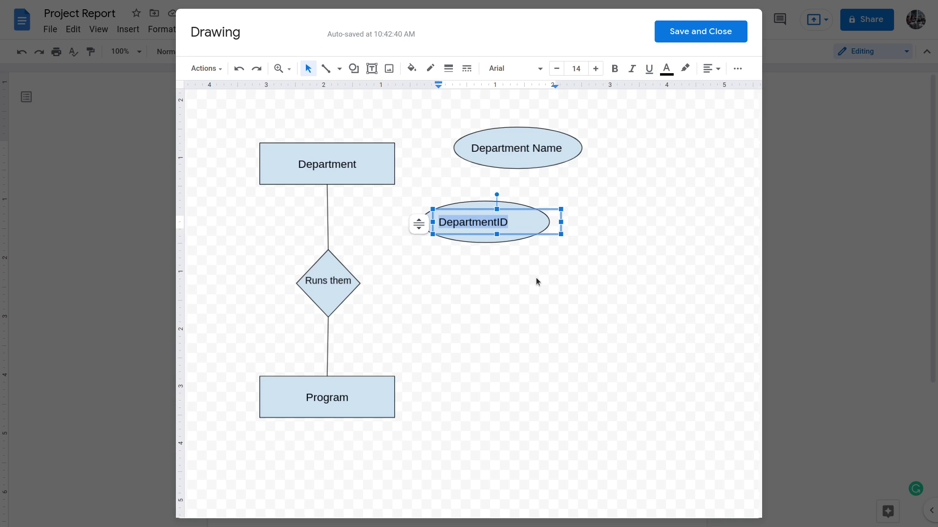
Underline the "DepartmentID" label and narrow its text box from both sides to fit within the oval
{"action": "key", "text": "ctrl+u"}
{"action": "left_click", "coordinate": [537, 278]}
{"action": "left_click", "coordinate": [488, 223]}
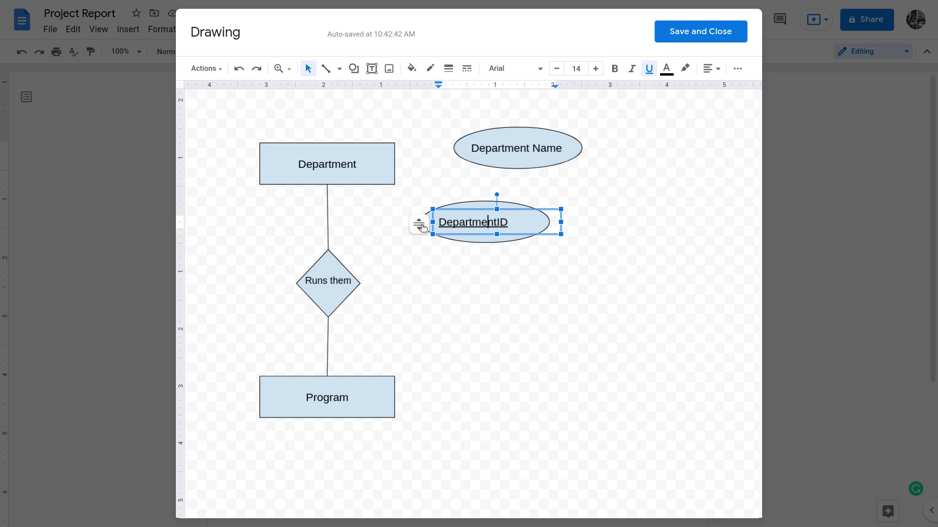
{"action": "left_click_drag", "start_coordinate": [441, 219], "coordinate": [448, 219]}
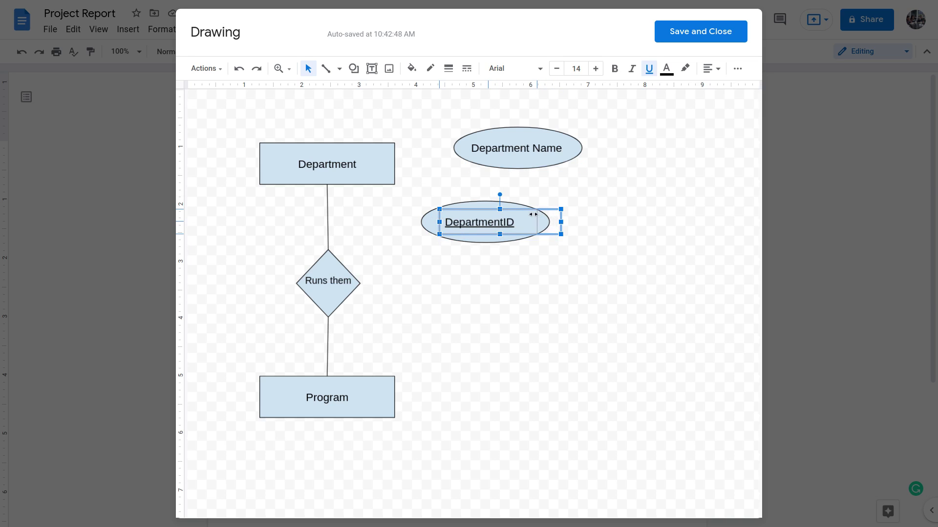
{"action": "key", "text": "Escape"}
{"action": "left_click", "coordinate": [545, 249]}
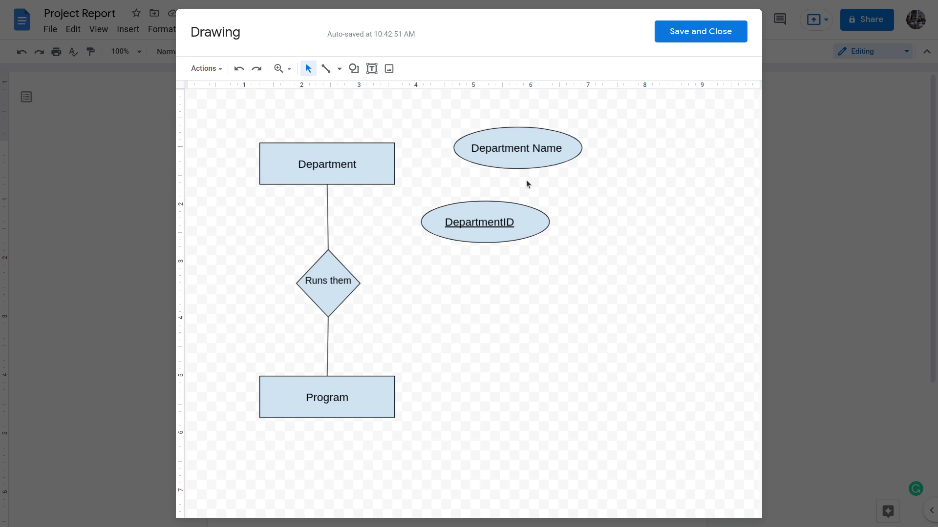
Duplicate the line between Department and the diamond and use the copy to connect Department to the "Department Name" oval
{"action": "left_click", "coordinate": [326, 215]}
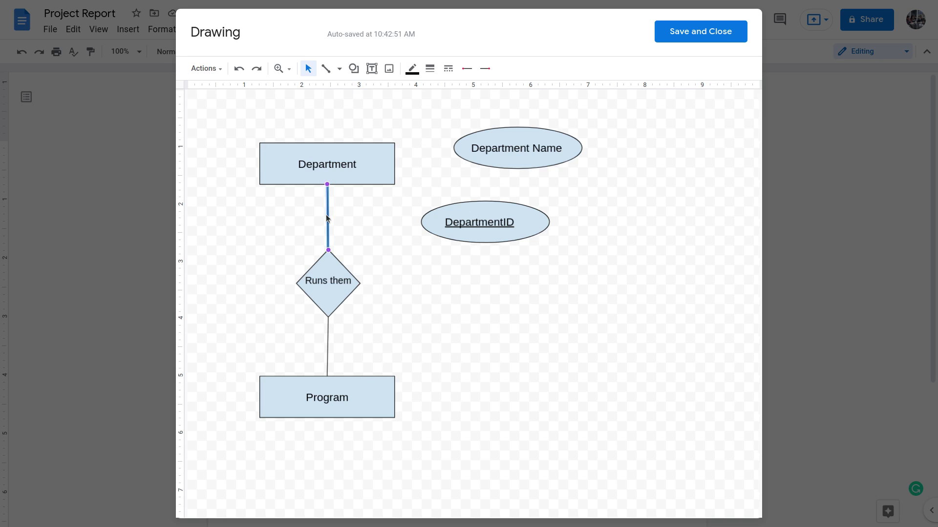
{"action": "key", "text": "ctrl+d"}
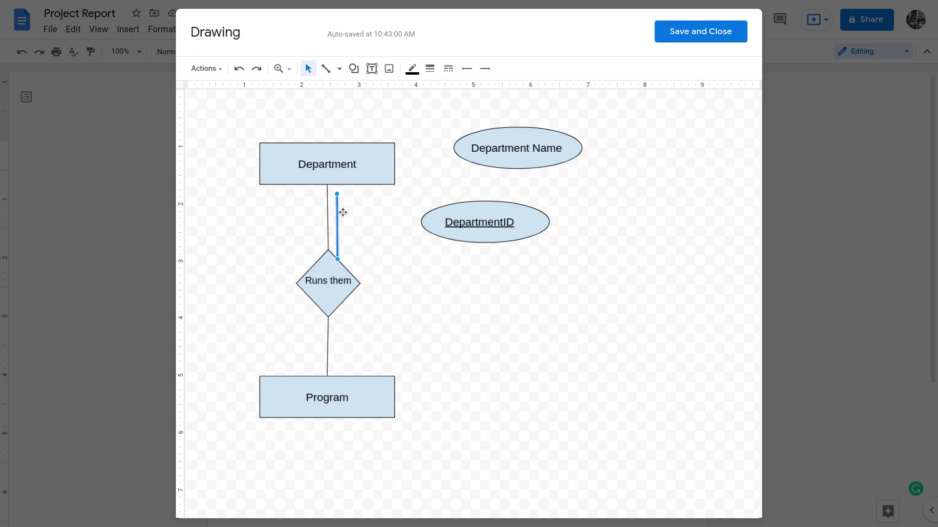
{"action": "left_click_drag", "start_coordinate": [343, 213], "coordinate": [395, 164]}
{"action": "left_click", "coordinate": [397, 244]}
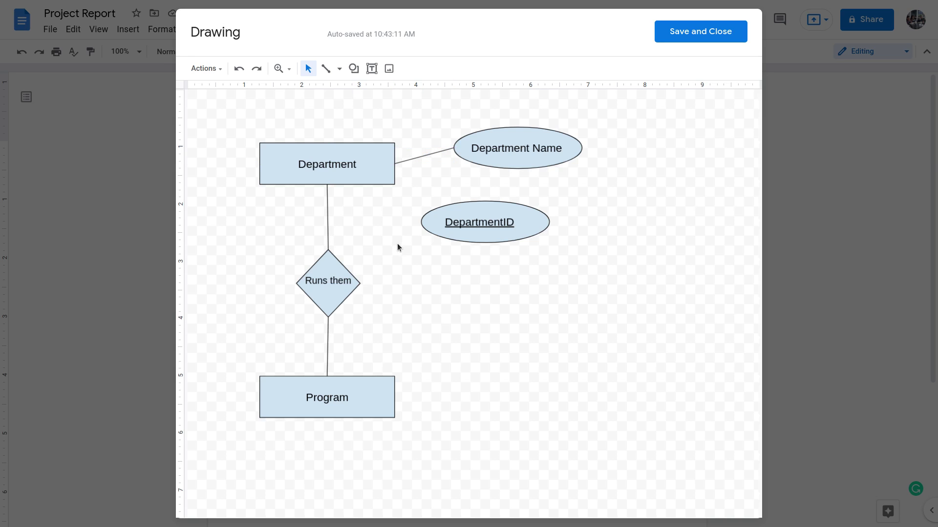
Draw a straight line from the Department rectangle's lower edge to the "DepartmentID" oval, and delete the stray line below it
{"action": "left_click", "coordinate": [338, 69]}
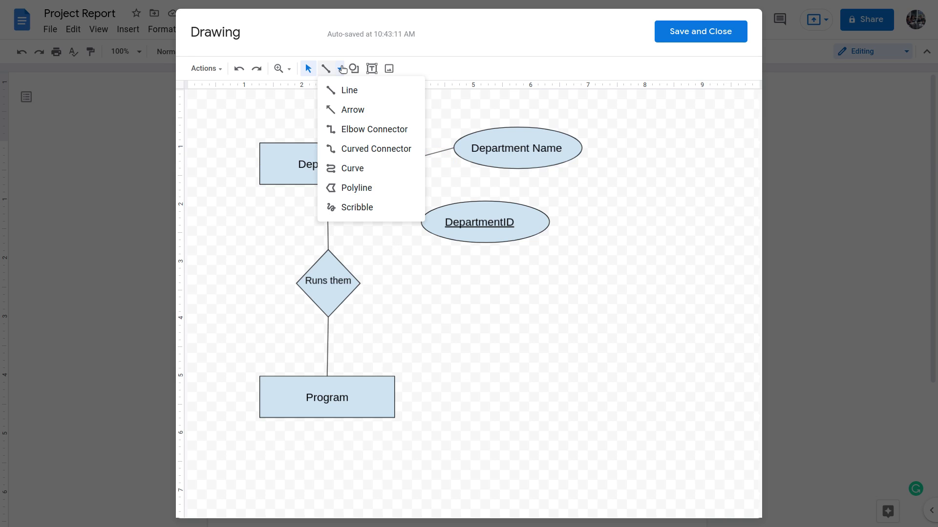
{"action": "left_click", "coordinate": [343, 91]}
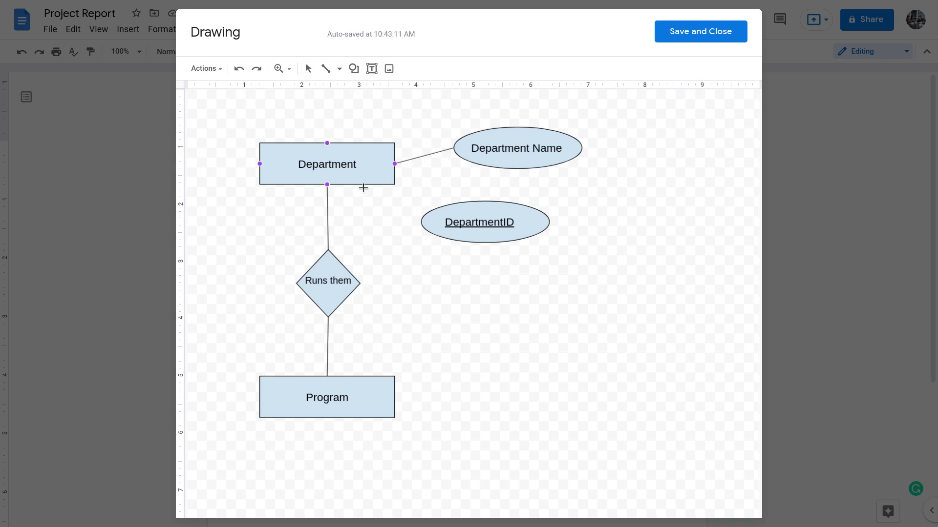
{"action": "left_click_drag", "start_coordinate": [350, 183], "coordinate": [423, 215]}
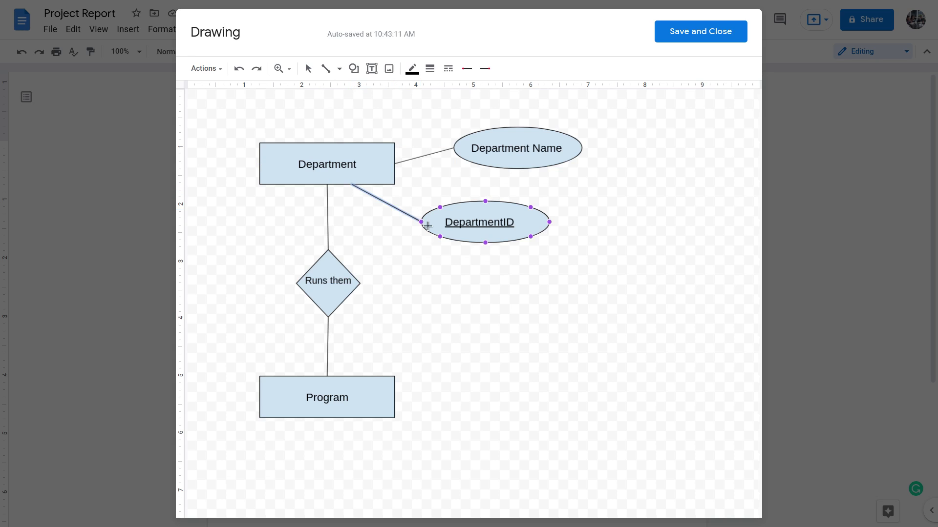
{"action": "left_click", "coordinate": [450, 296]}
{"action": "key", "text": "Escape"}
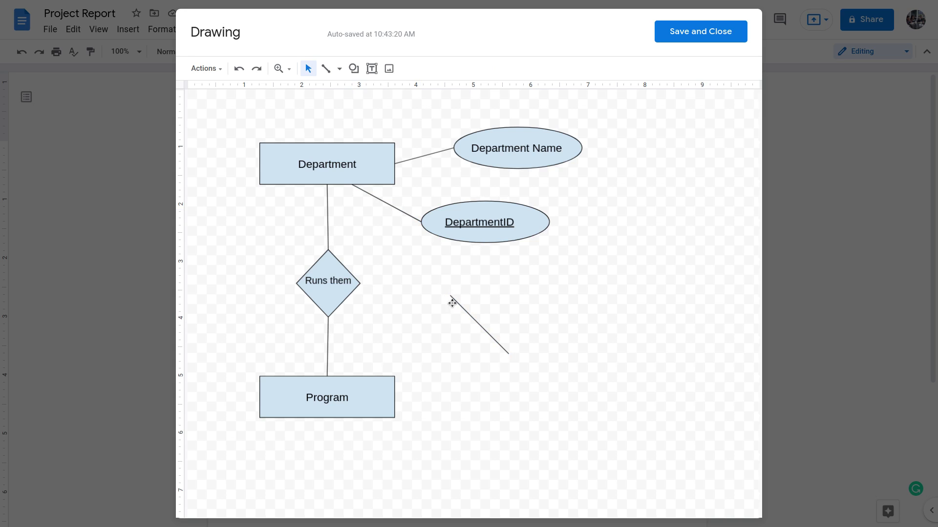
{"action": "left_click", "coordinate": [473, 317]}
{"action": "key", "text": "Delete"}
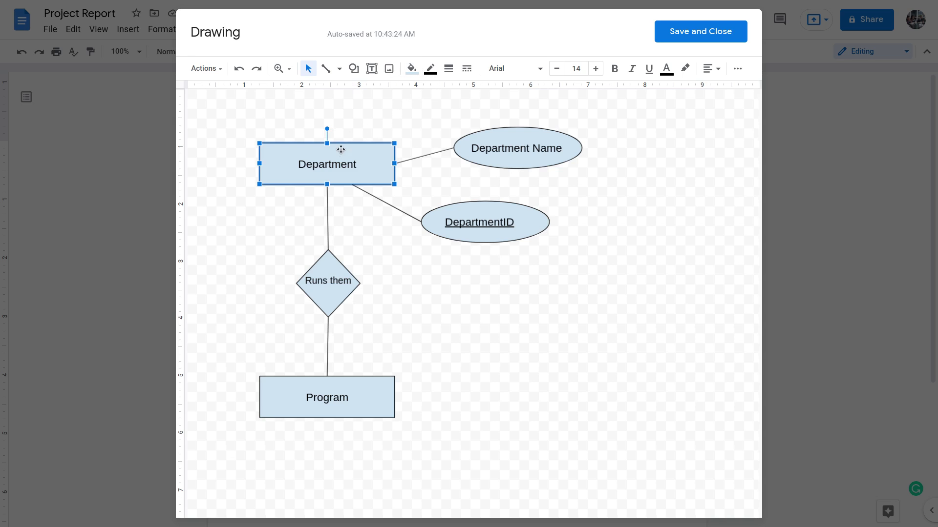
Fill the Department and Program rectangles with the same light red
{"action": "left_click", "coordinate": [411, 68]}
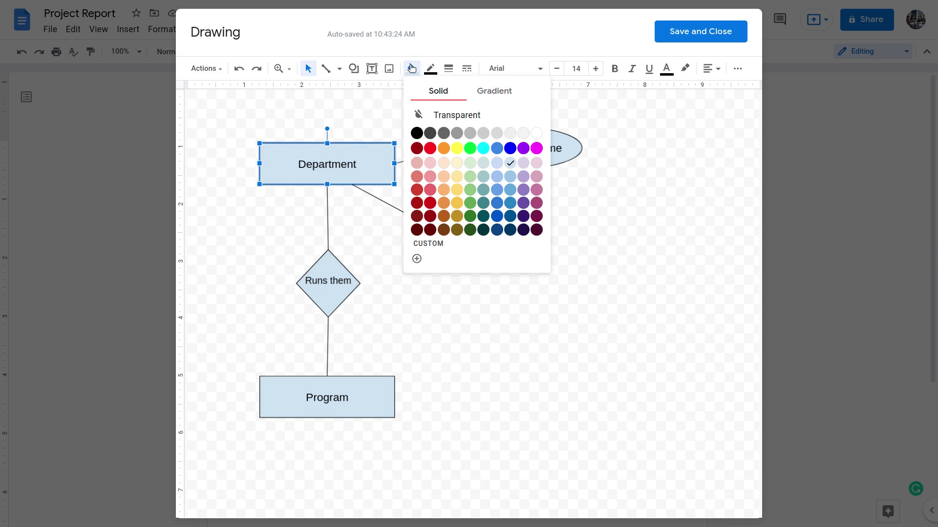
{"action": "left_click", "coordinate": [417, 163]}
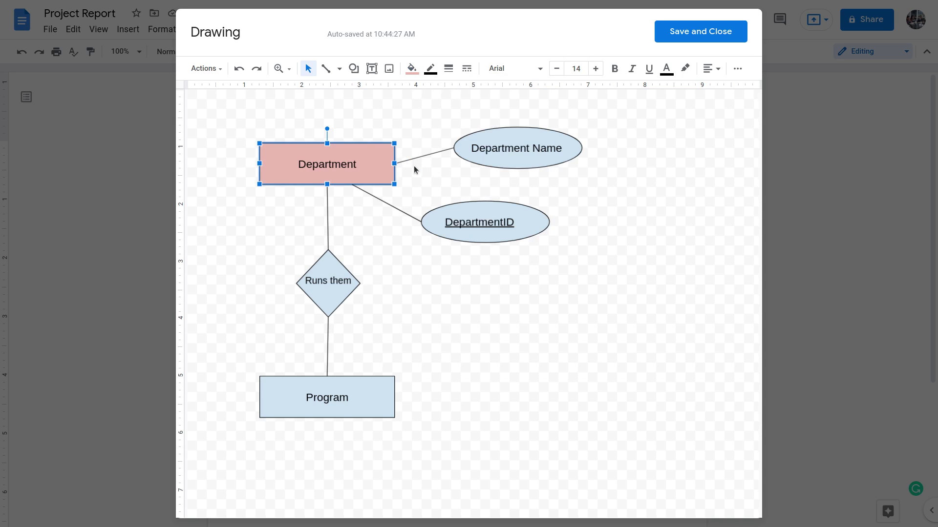
{"action": "left_click", "coordinate": [334, 390]}
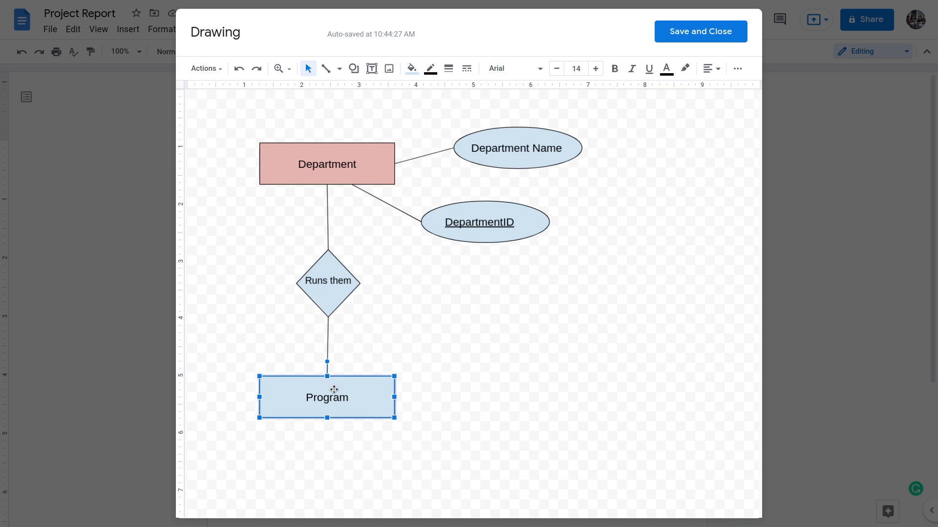
{"action": "left_click", "coordinate": [412, 68]}
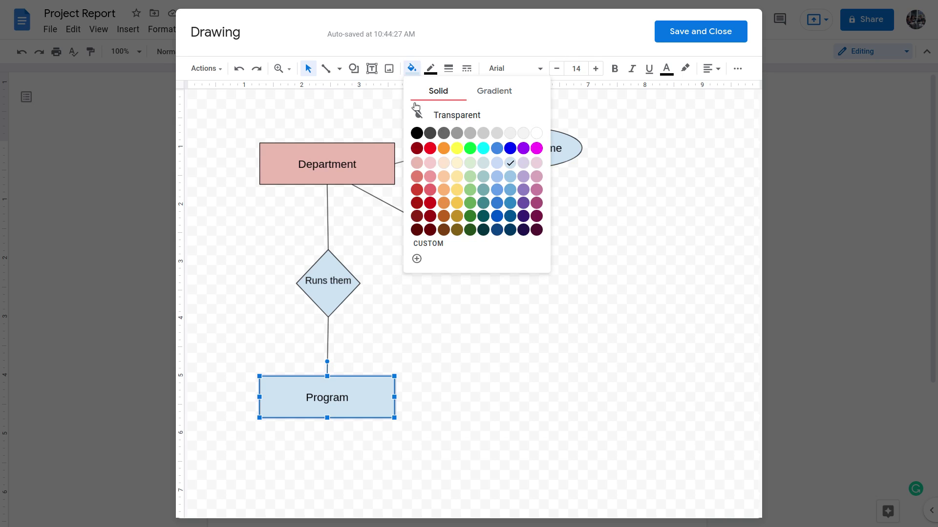
{"action": "left_click", "coordinate": [417, 163]}
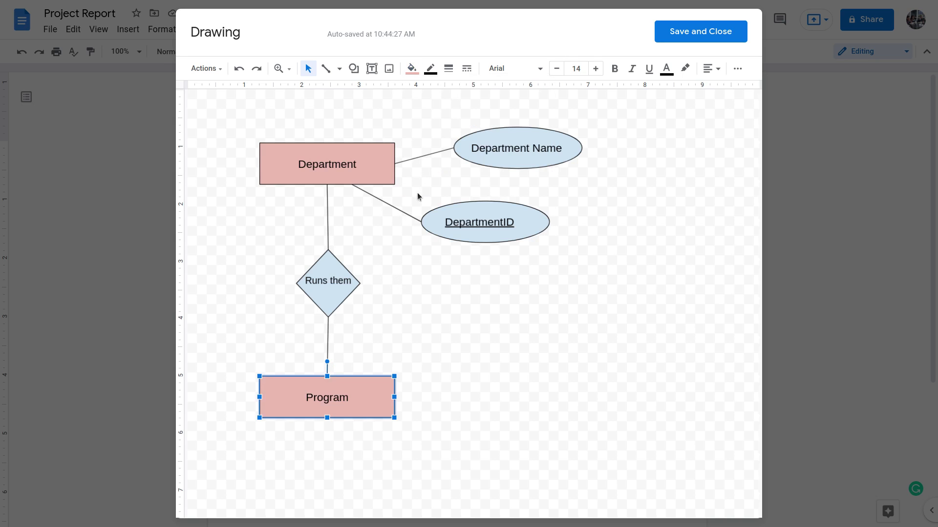
{"action": "left_click", "coordinate": [443, 322]}
Fill the "Runs them" diamond with light yellow
{"action": "left_click", "coordinate": [314, 296]}
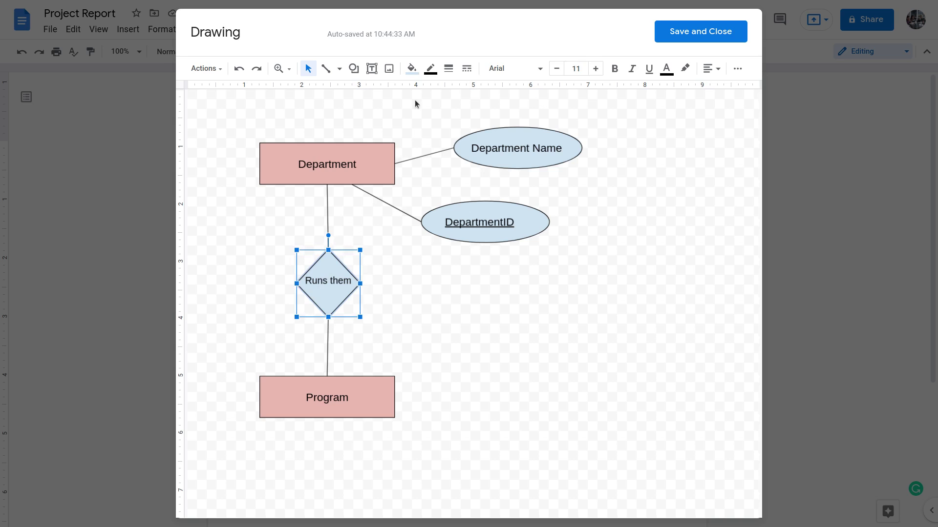
{"action": "left_click", "coordinate": [412, 69]}
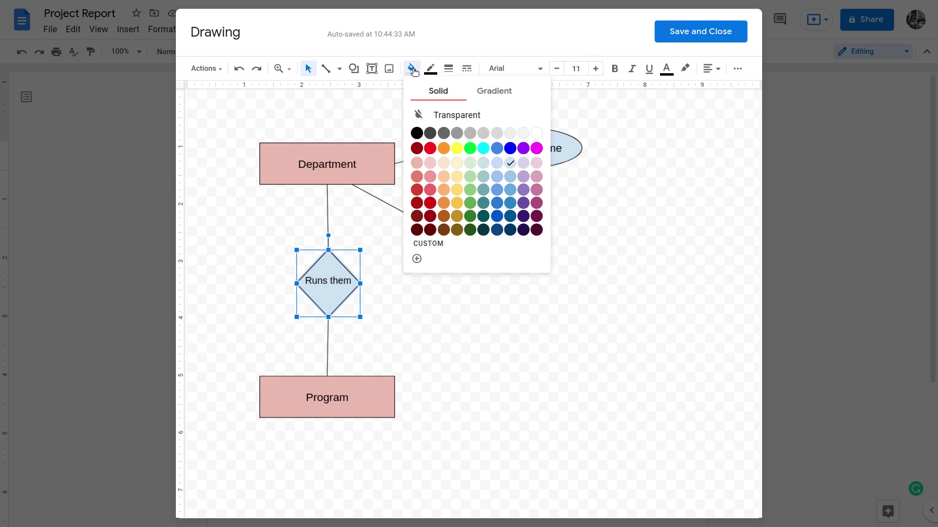
{"action": "left_click", "coordinate": [456, 181]}
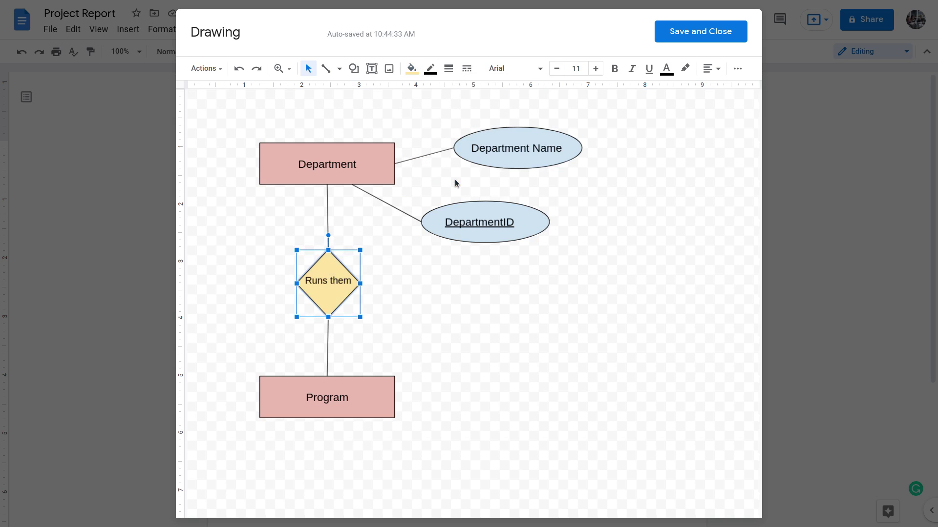
Fill the "Department Name" and "DepartmentID" ovals with the same light green
{"action": "left_click", "coordinate": [483, 138]}
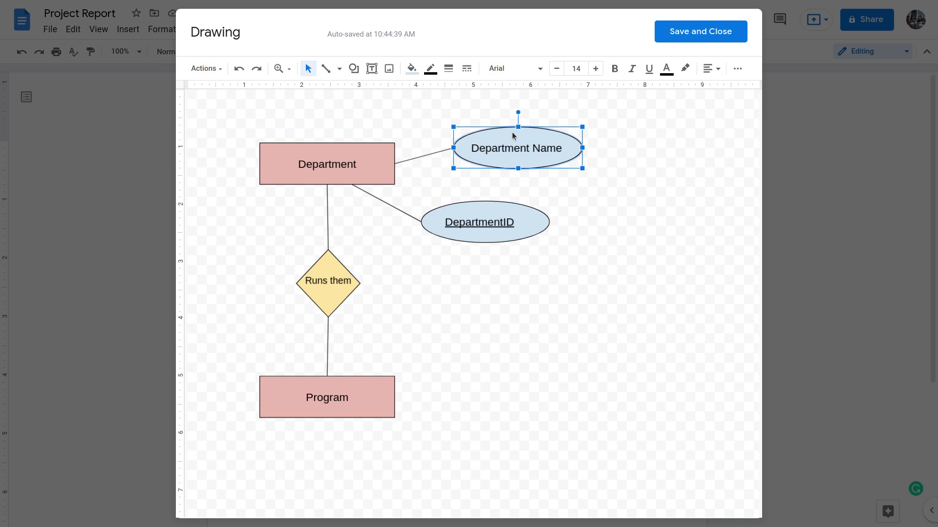
{"action": "left_click", "coordinate": [411, 69]}
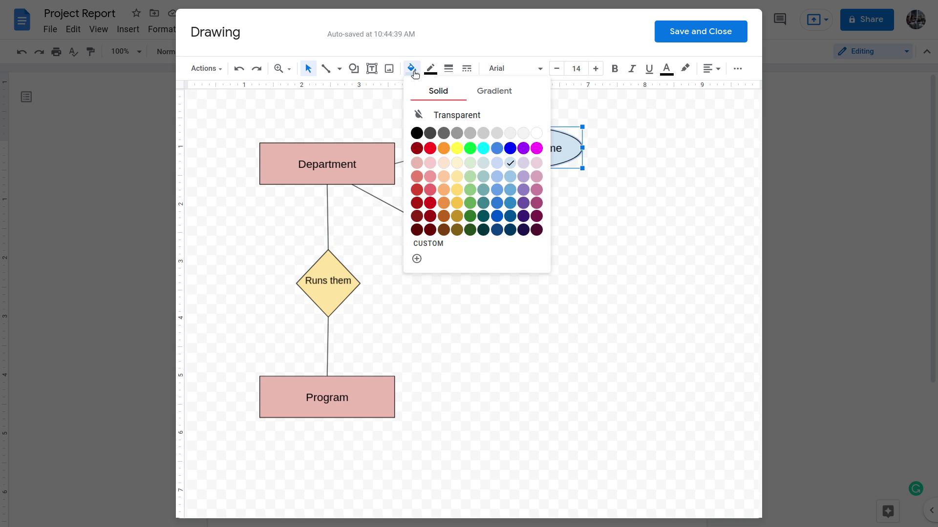
{"action": "left_click", "coordinate": [469, 177]}
{"action": "left_click", "coordinate": [464, 209]}
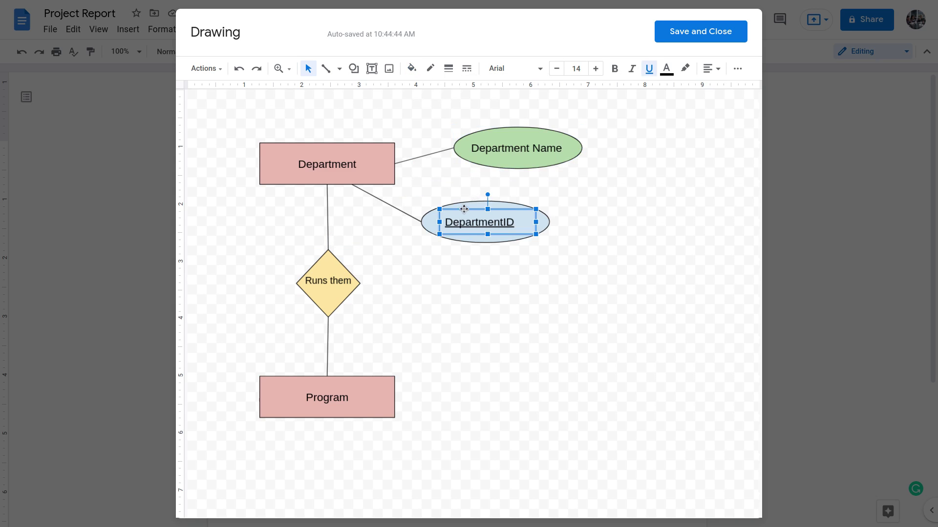
{"action": "left_click", "coordinate": [411, 68]}
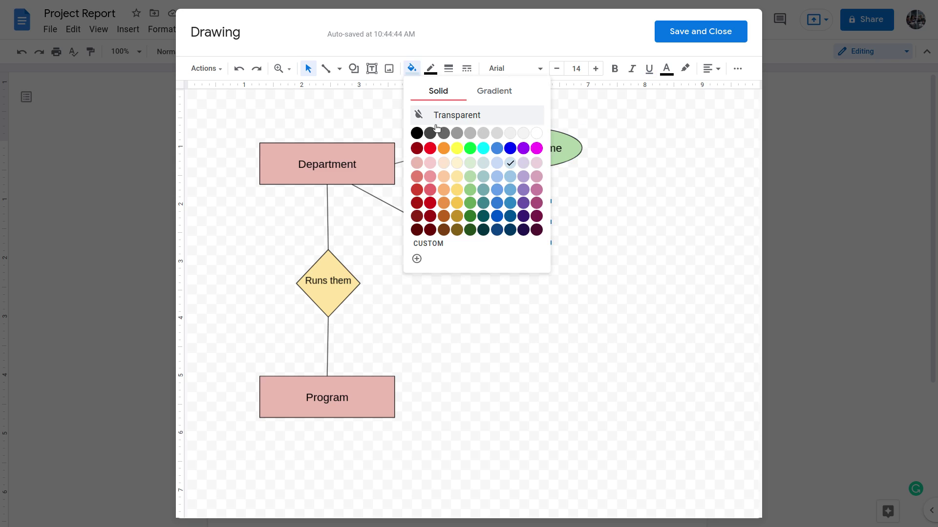
{"action": "left_click", "coordinate": [470, 176]}
{"action": "left_click", "coordinate": [507, 280]}
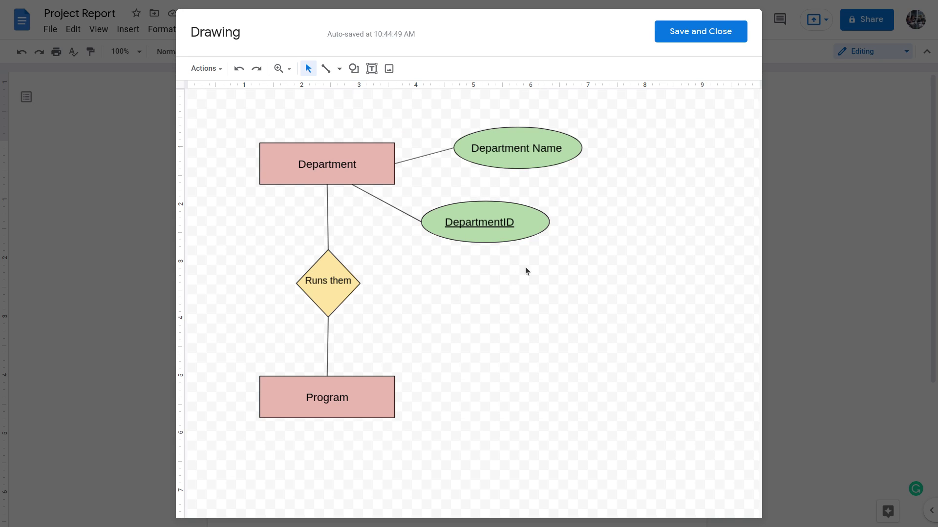
Save the drawing into the document and reopen it for editing
{"action": "left_click", "coordinate": [676, 33]}
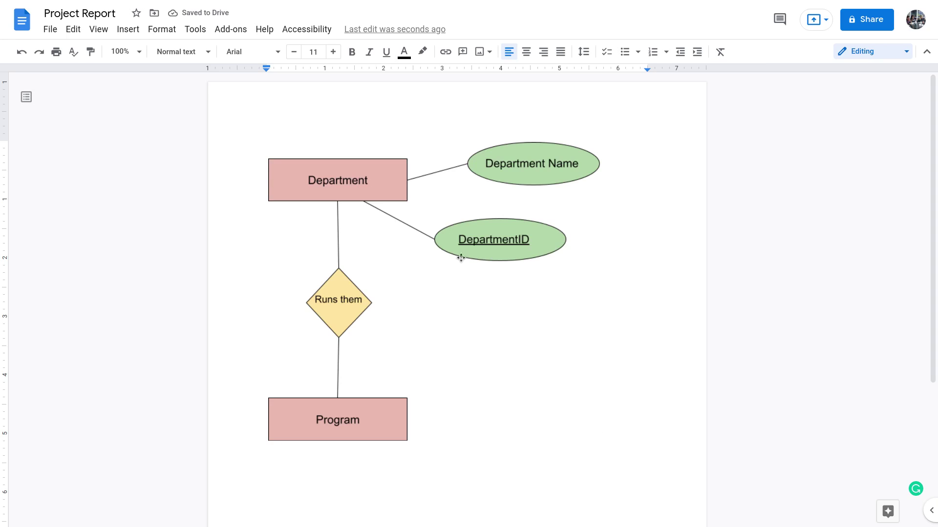
{"action": "left_click", "coordinate": [402, 247]}
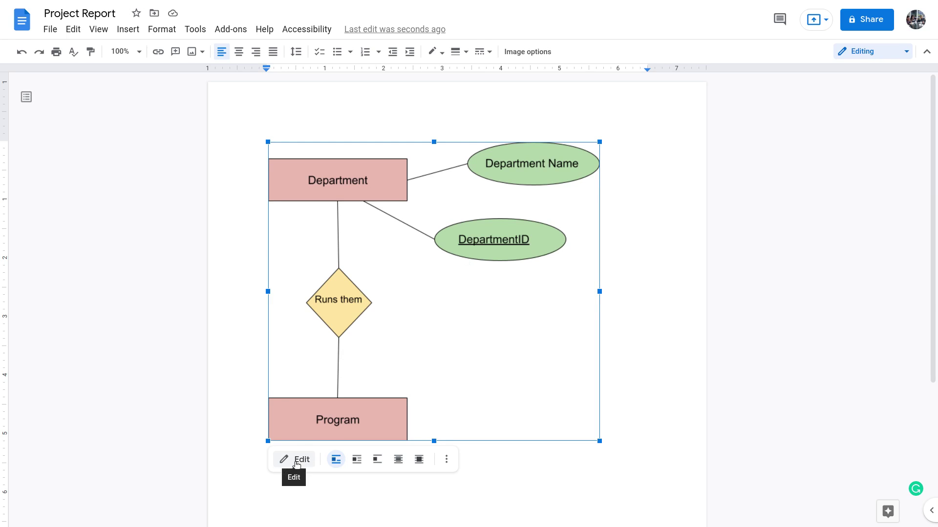
{"action": "double_click", "coordinate": [446, 298]}
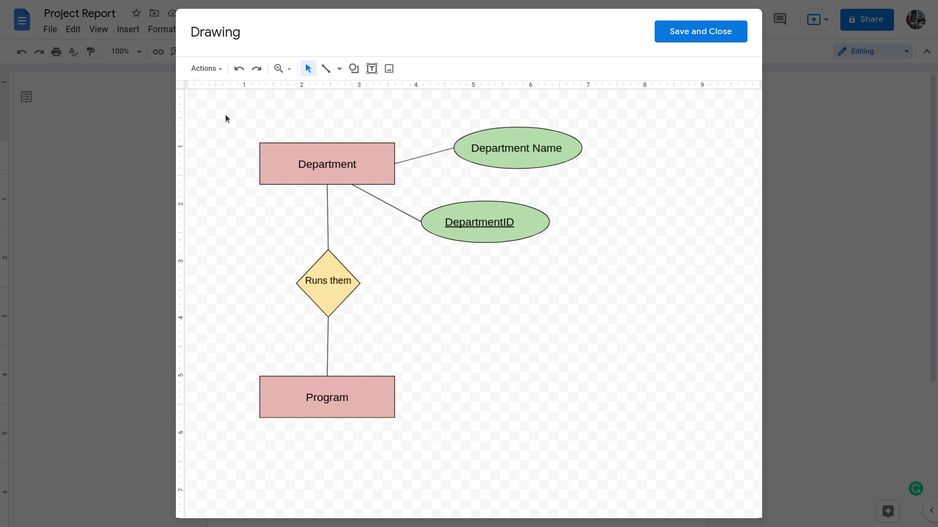
{"action": "left_click_drag", "start_coordinate": [224, 115], "coordinate": [288, 156]}
{"action": "left_click", "coordinate": [263, 121]}
{"action": "left_click_drag", "start_coordinate": [239, 104], "coordinate": [621, 457]}
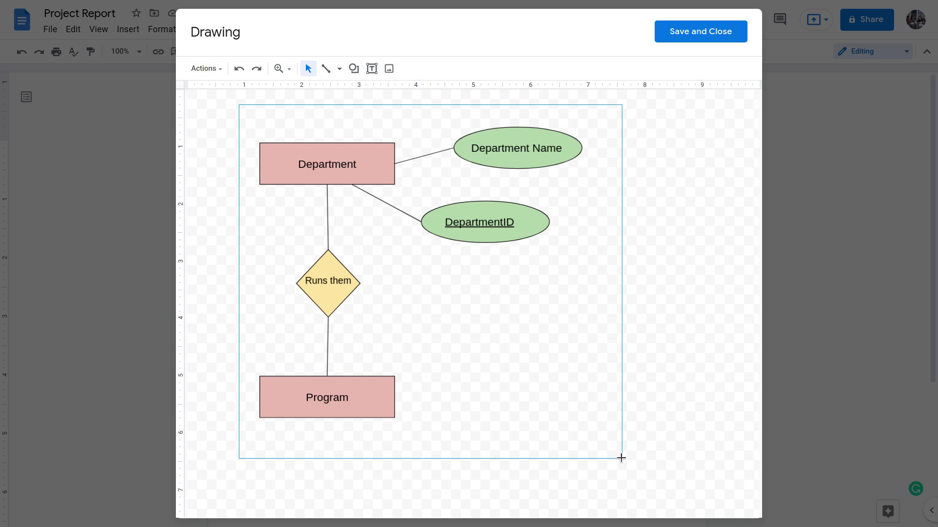
{"action": "left_click_drag", "start_coordinate": [621, 457], "coordinate": [621, 458]}
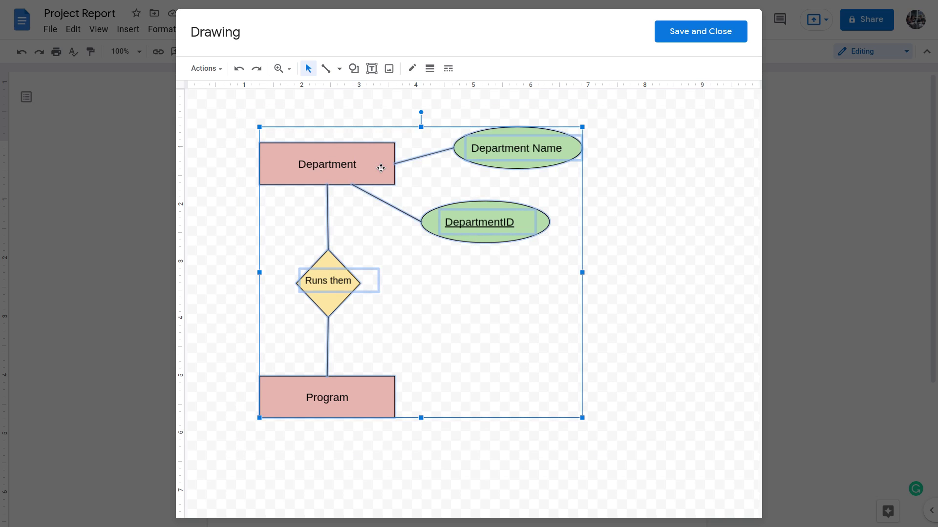
{"action": "left_click", "coordinate": [241, 154]}
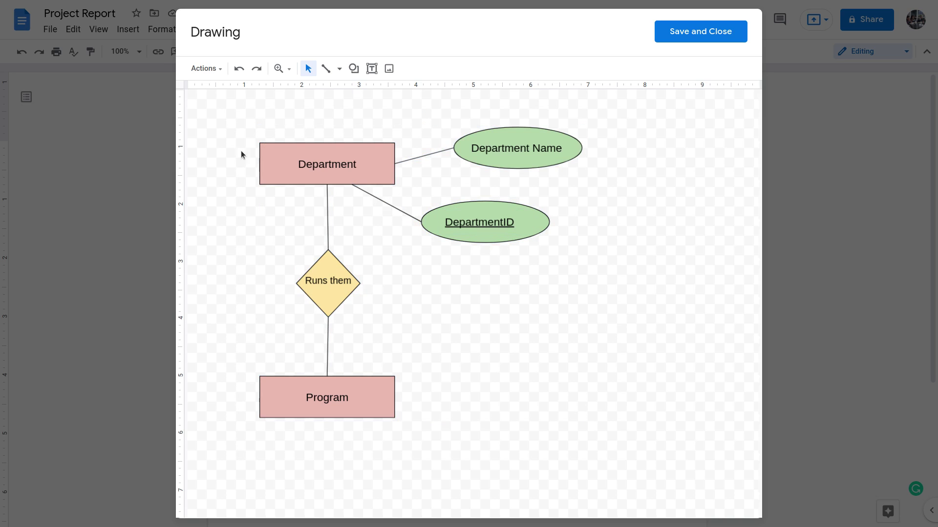
Select the whole diagram and move it about 2.7 in to the right and slightly down on the canvas
{"action": "key", "text": "ctrl+a"}
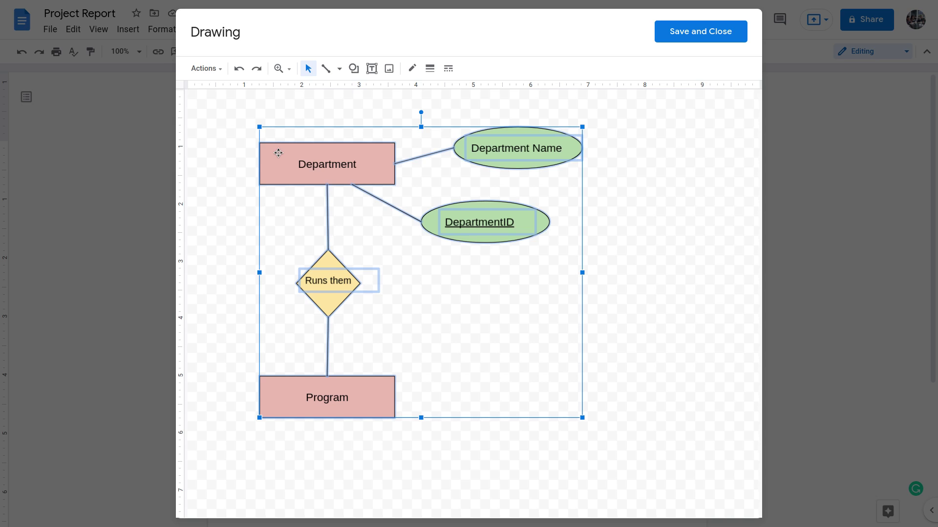
{"action": "left_click_drag", "start_coordinate": [278, 152], "coordinate": [433, 162]}
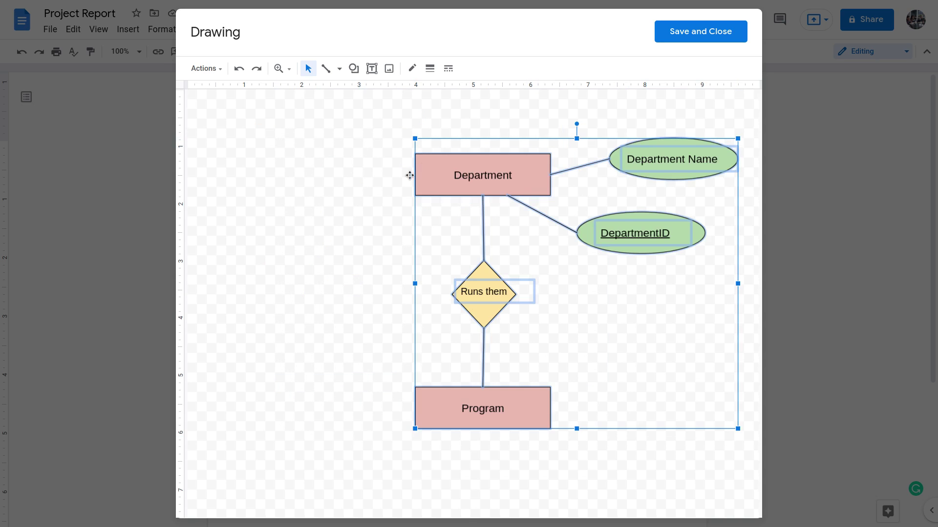
{"action": "left_click", "coordinate": [344, 213]}
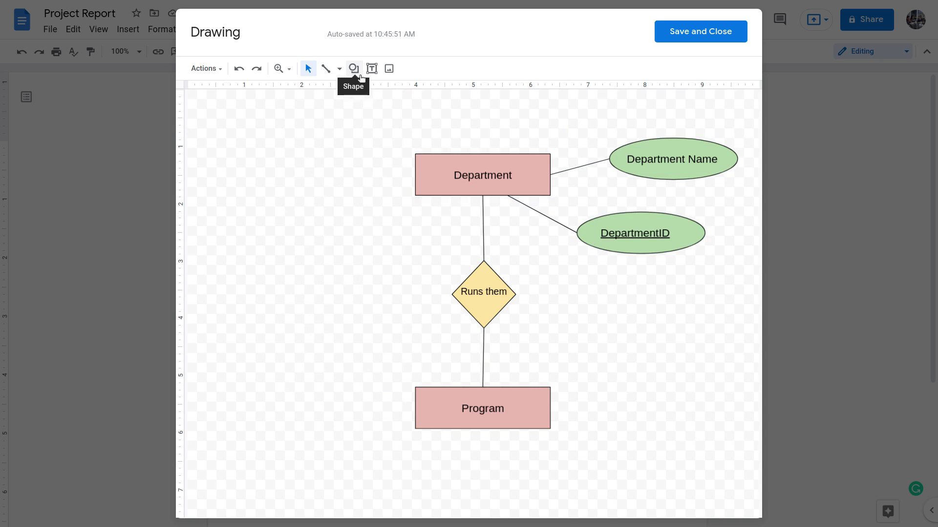
Duplicate the Department rectangle and place the copy about 3.3 in to the left of the original
{"action": "left_click", "coordinate": [435, 155]}
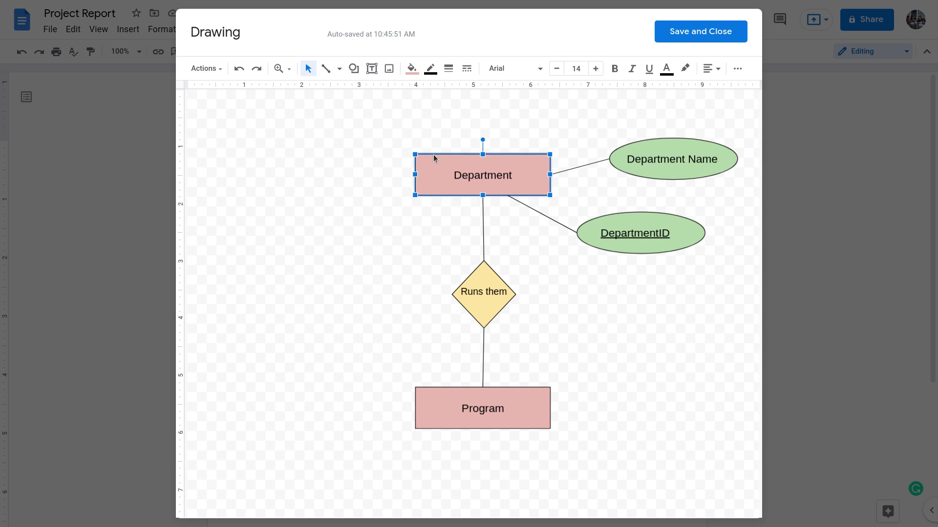
{"action": "key", "text": "ctrl+d"}
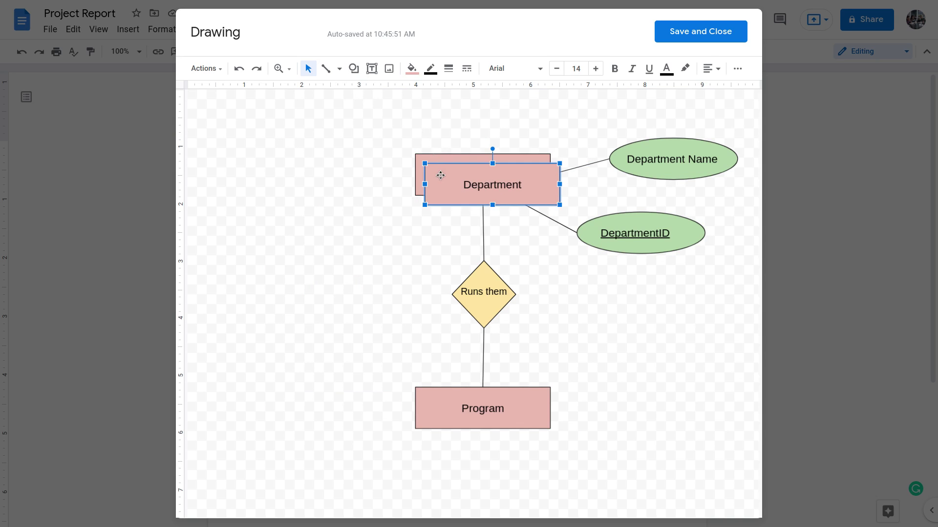
{"action": "left_click_drag", "start_coordinate": [440, 177], "coordinate": [241, 180]}
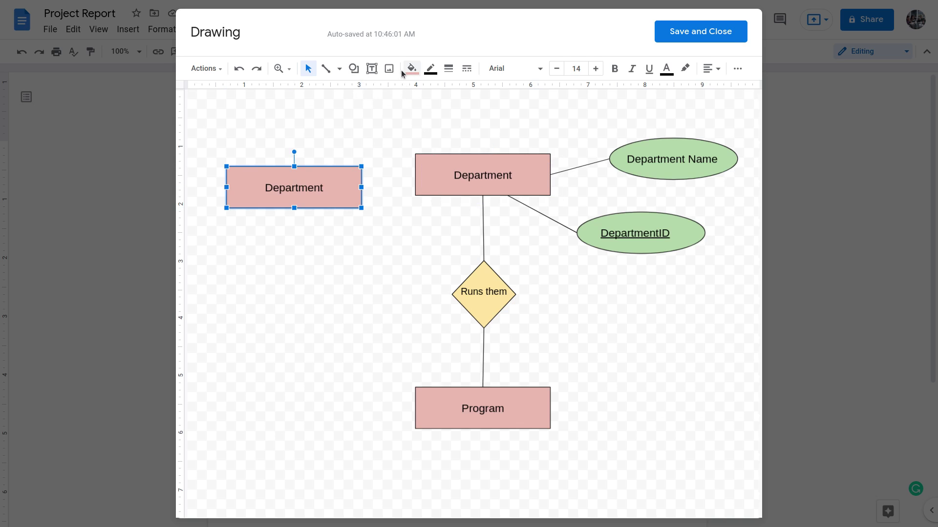
{"action": "left_click", "coordinate": [353, 68]}
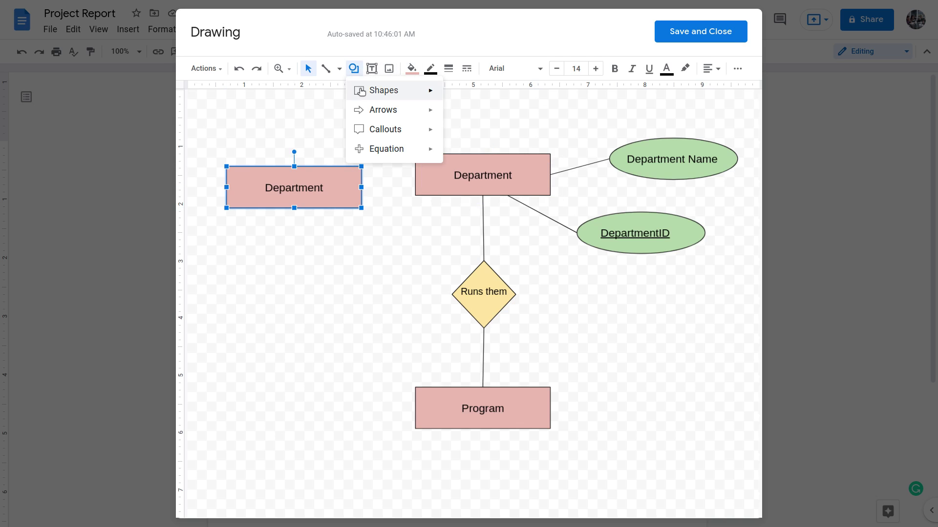
{"action": "left_click", "coordinate": [357, 68]}
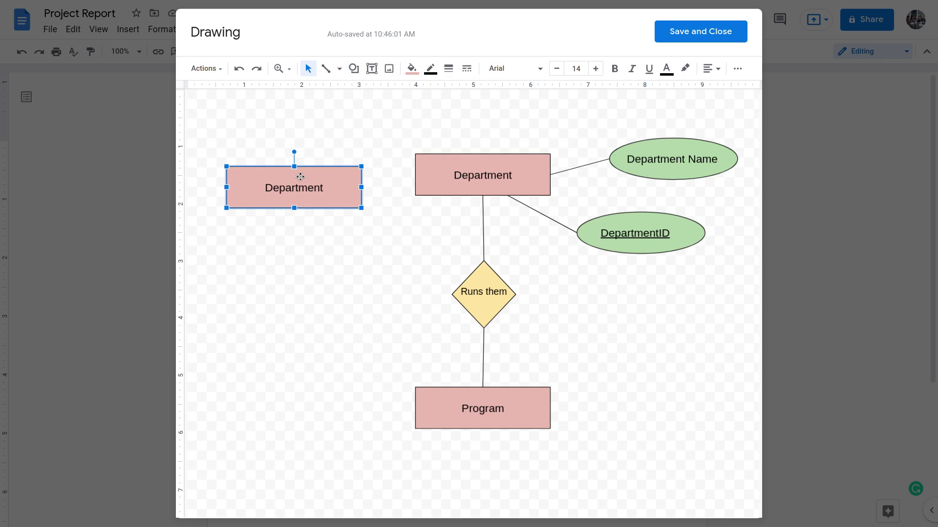
Change the copied rectangle's label to "Student" and save the drawing into the document
{"action": "left_click", "coordinate": [274, 188]}
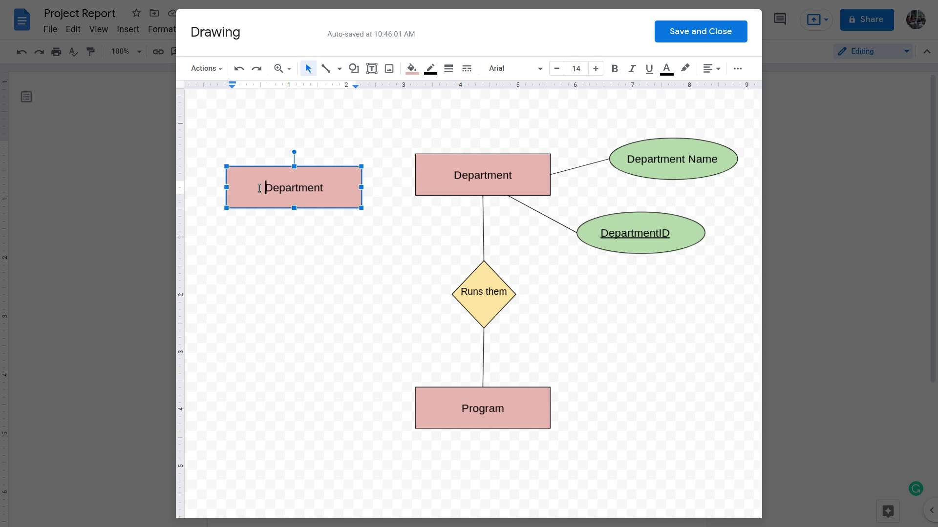
{"action": "left_click_drag", "start_coordinate": [263, 188], "coordinate": [328, 187]}
{"action": "type", "text": "student"}
{"action": "left_click", "coordinate": [367, 249]}
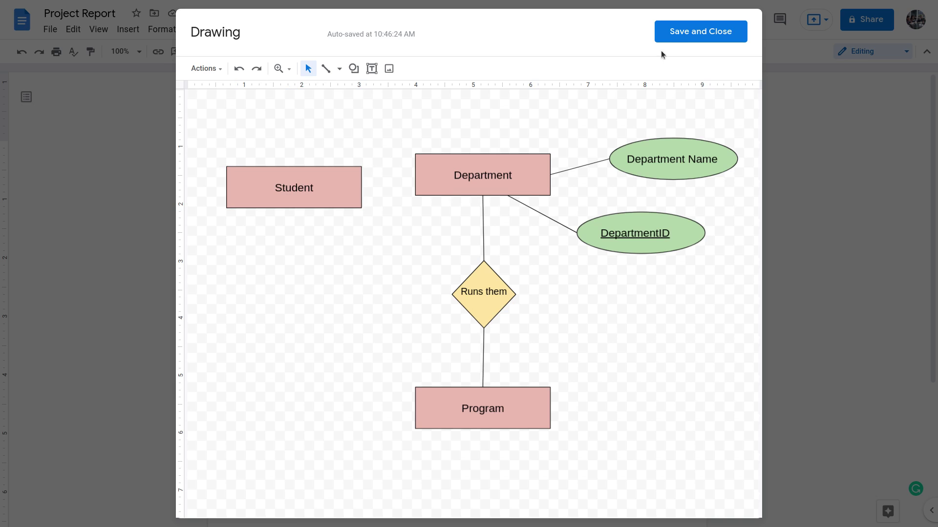
{"action": "left_click", "coordinate": [678, 33]}
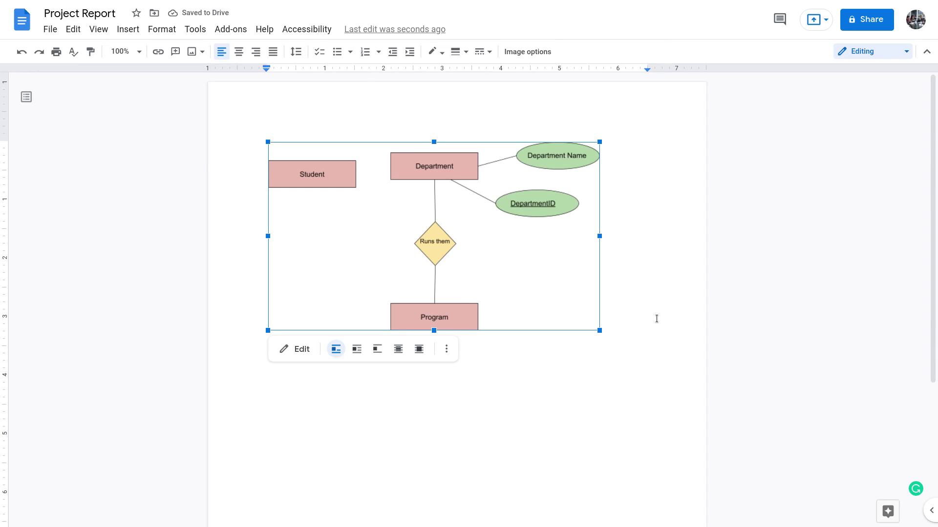
{"action": "left_click", "coordinate": [620, 274]}
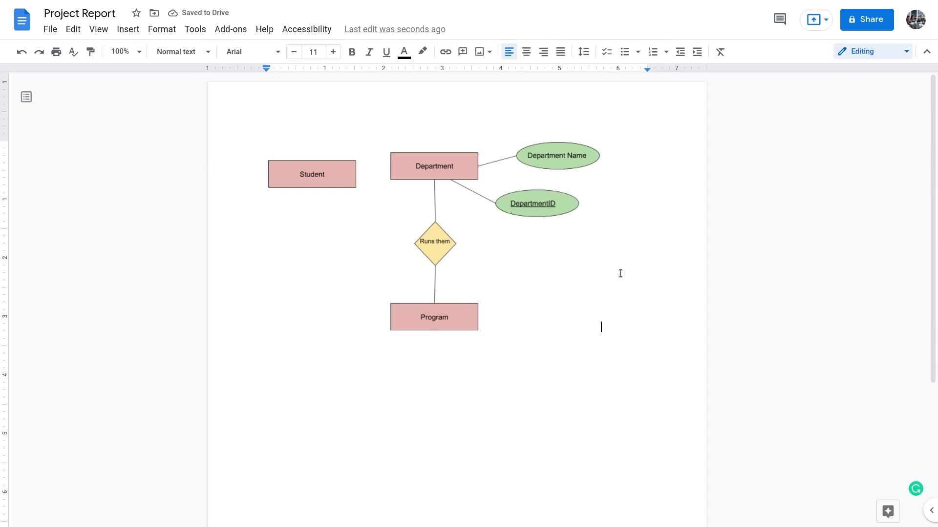
Copy the ER drawing and paste it onto a new page after a page break
{"action": "left_click", "coordinate": [419, 182]}
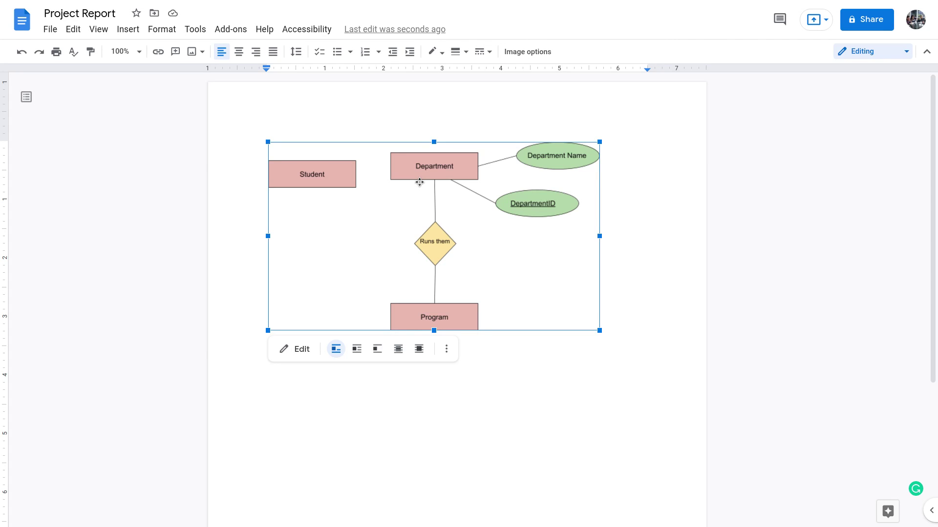
{"action": "left_click", "coordinate": [623, 324]}
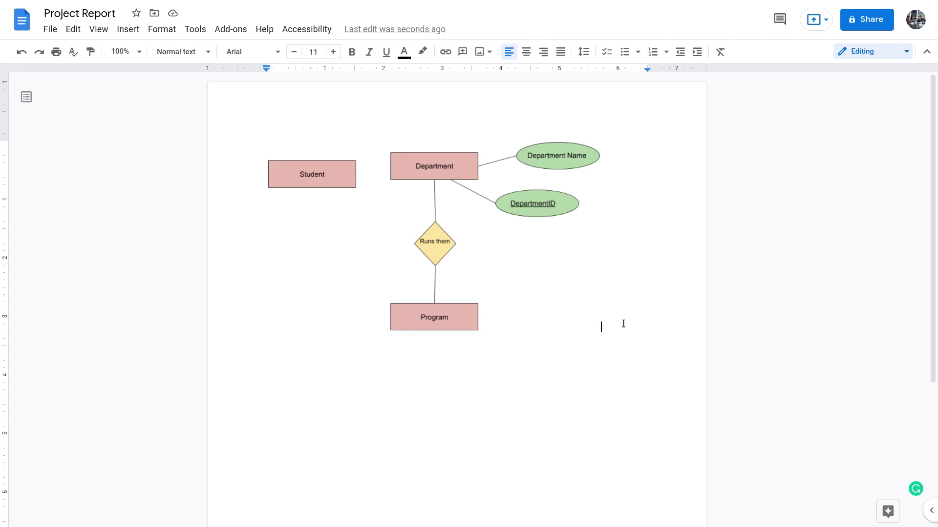
{"action": "key", "text": "Return"}
{"action": "key", "text": "ctrl+Return"}
{"action": "key", "text": "ctrl+v"}
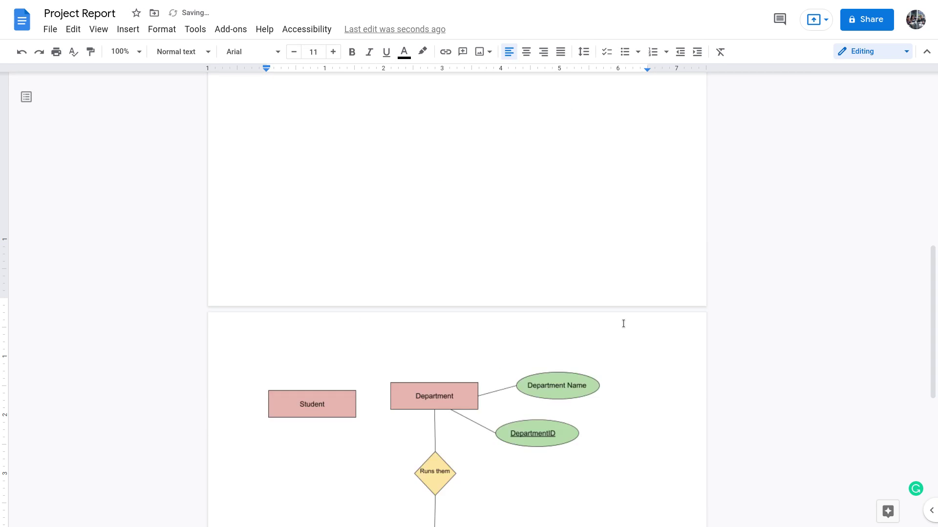
{"action": "scroll", "coordinate": [623, 323], "scroll_direction": "down", "scroll_amount": 8}
{"action": "scroll", "coordinate": [623, 323], "scroll_direction": "up", "scroll_amount": 8}
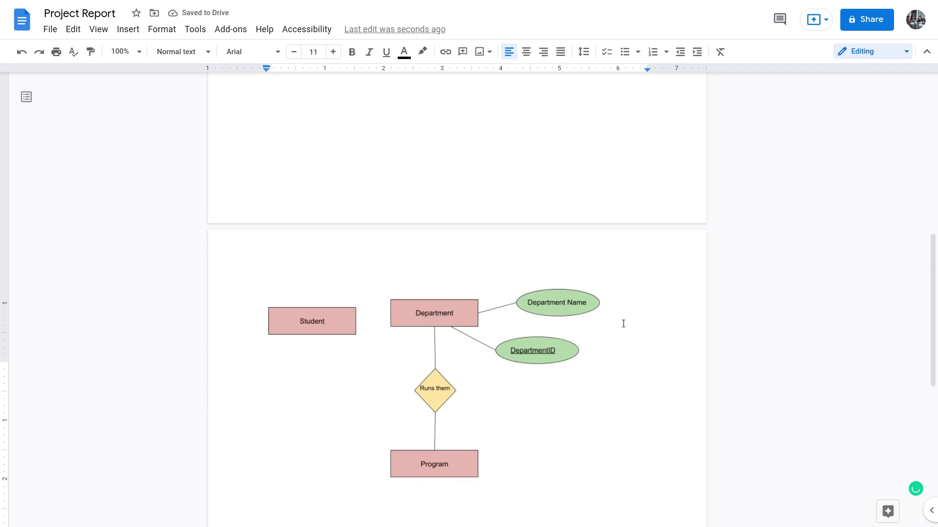
{"action": "left_click", "coordinate": [534, 337]}
{"action": "scroll", "coordinate": [534, 335], "scroll_direction": "up", "scroll_amount": 4}
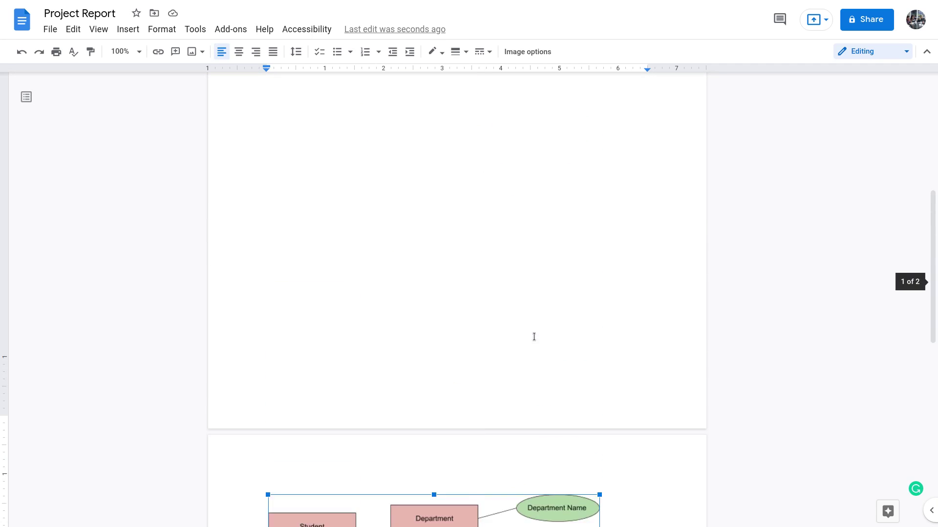
{"action": "scroll", "coordinate": [534, 335], "scroll_direction": "down", "scroll_amount": 7}
Insert a page break below the first page's drawing to add a blank page before the pasted copy
{"action": "left_click", "coordinate": [506, 391]}
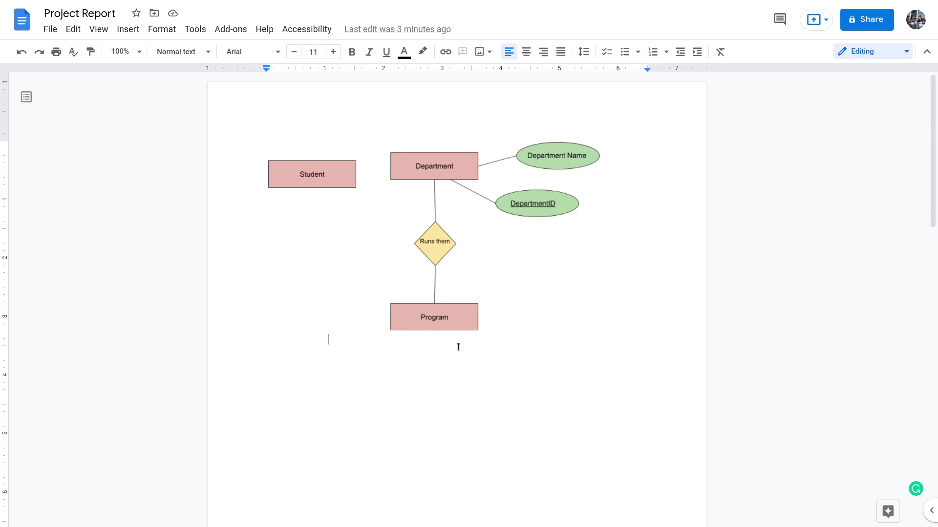
{"action": "left_click", "coordinate": [271, 161]}
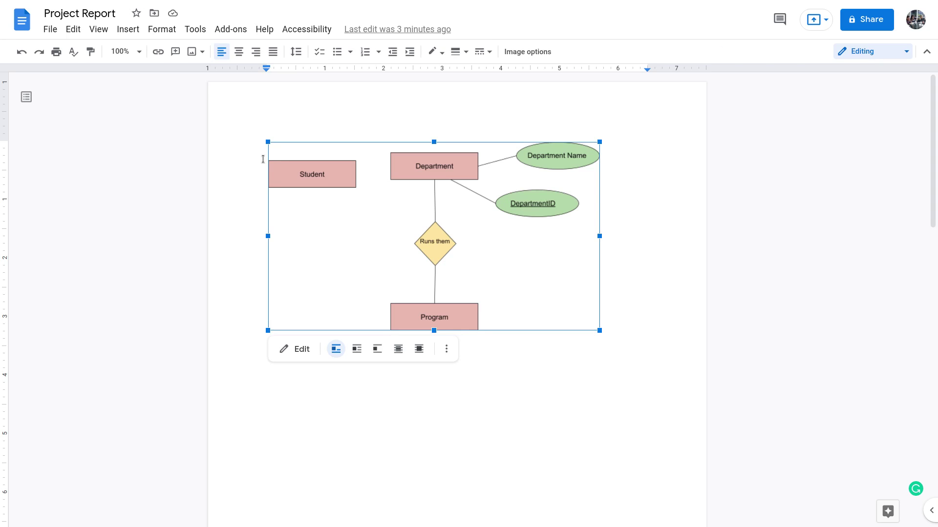
{"action": "key", "text": "Escape"}
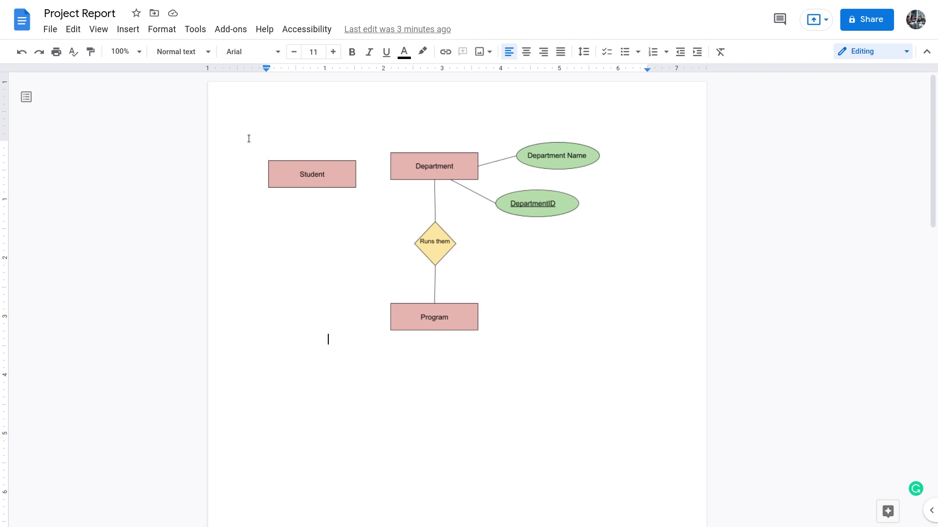
{"action": "key", "text": "ctrl+Return"}
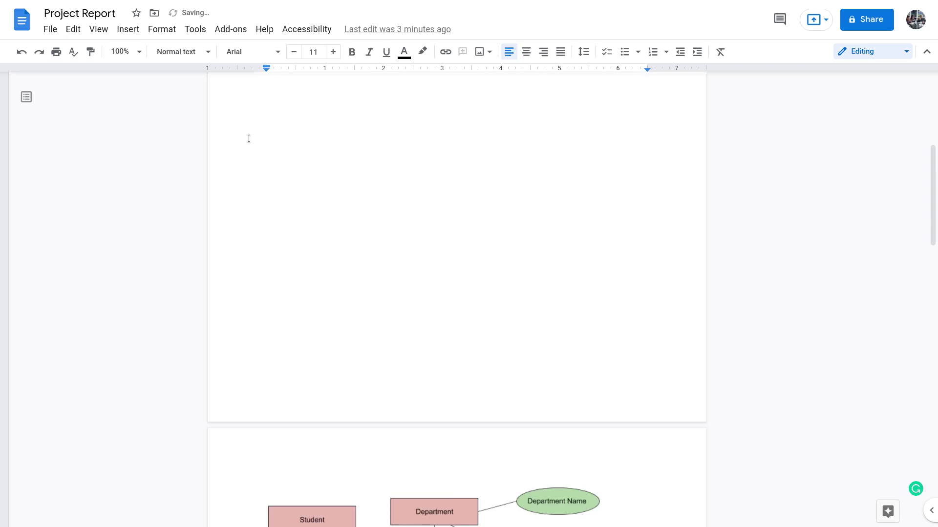
{"action": "key", "text": "ctrl+Return"}
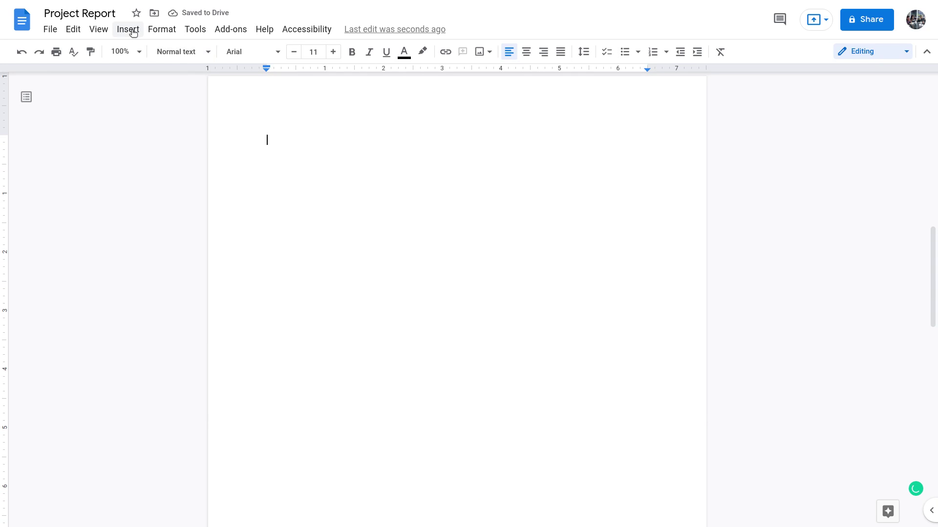
Create a new standalone Google Drawings file from the document
{"action": "left_click", "coordinate": [50, 31]}
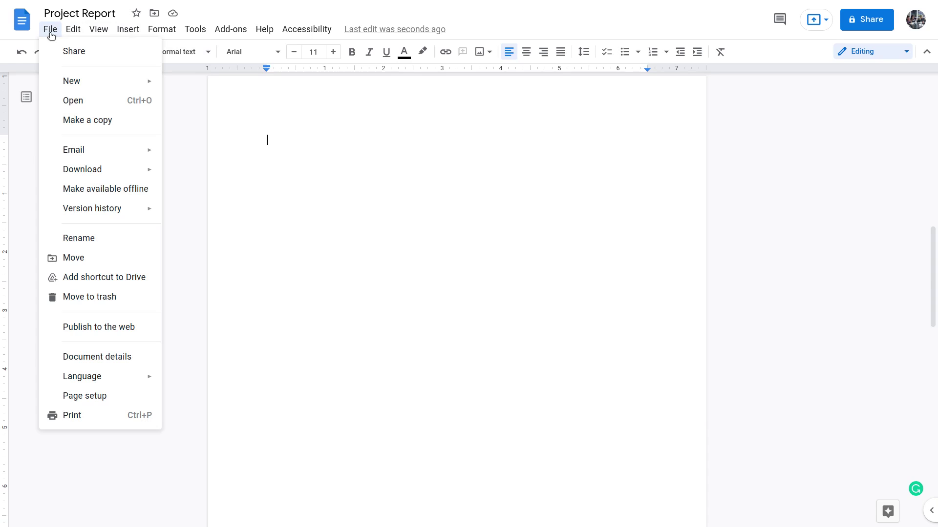
{"action": "left_click", "coordinate": [278, 128]}
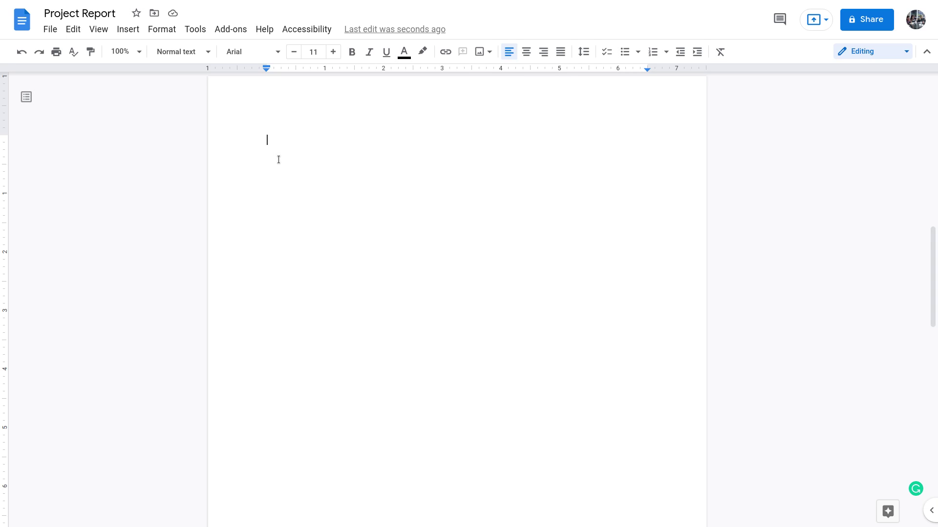
{"action": "left_click", "coordinate": [51, 29]}
{"action": "mouse_move", "coordinate": [51, 80]}
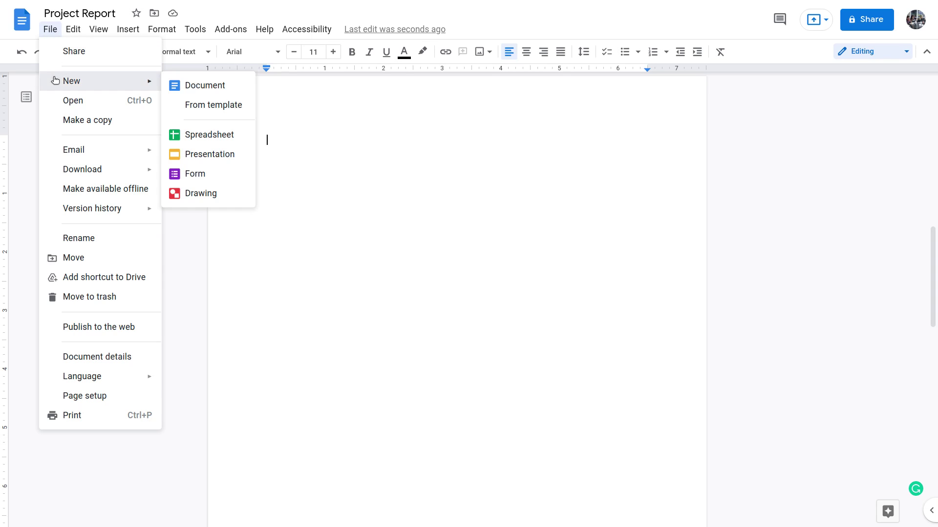
{"action": "left_click", "coordinate": [192, 196]}
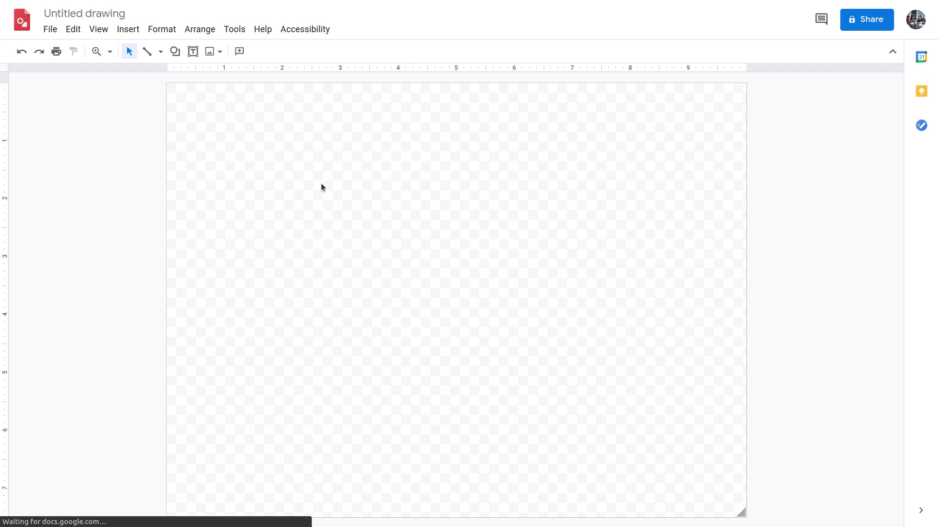
Name the new drawing file "ER Diagram1"
{"action": "left_click", "coordinate": [95, 13]}
{"action": "type", "text": "ER"}
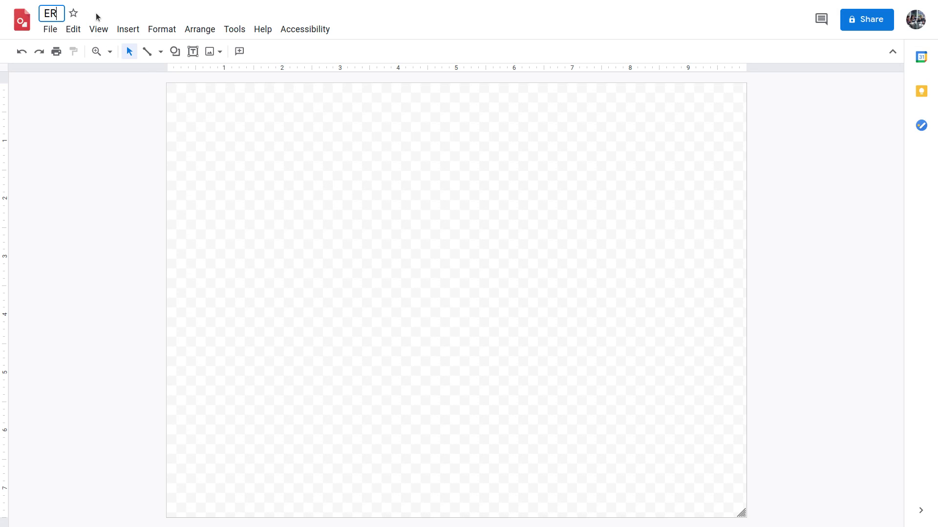
{"action": "type", "text": " Diagram"}
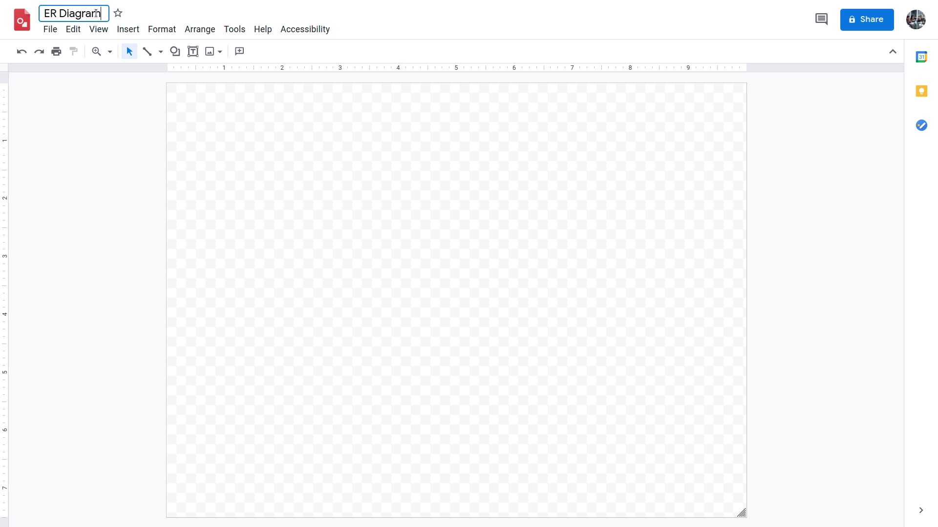
{"action": "type", "text": "1"}
{"action": "left_click", "coordinate": [217, 143]}
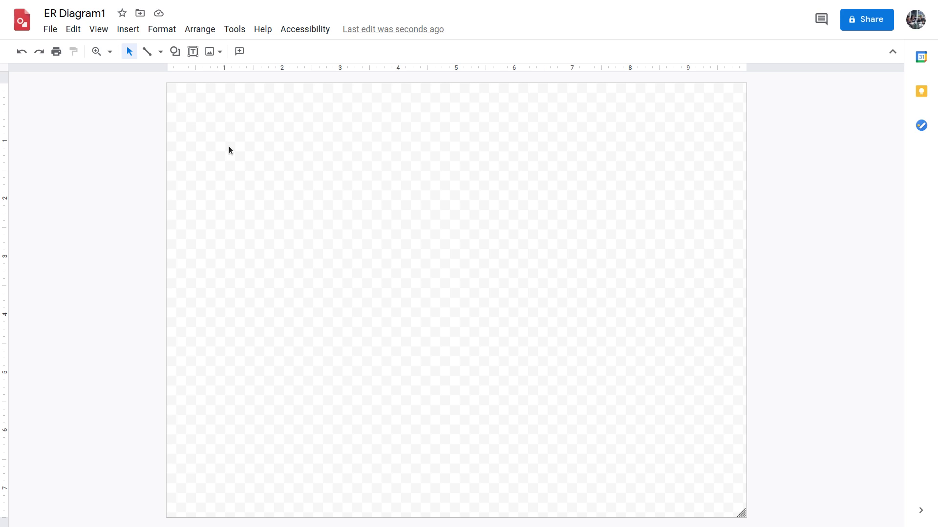
Draw a rectangle on the upper part of the canvas, about 4.3 in wide and 2.3 in tall
{"action": "left_click", "coordinate": [176, 53]}
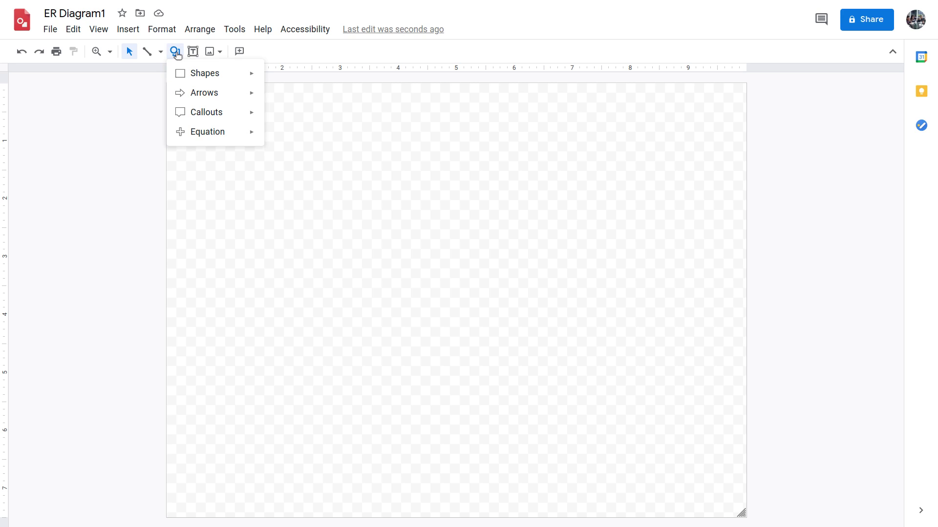
{"action": "mouse_move", "coordinate": [181, 74]}
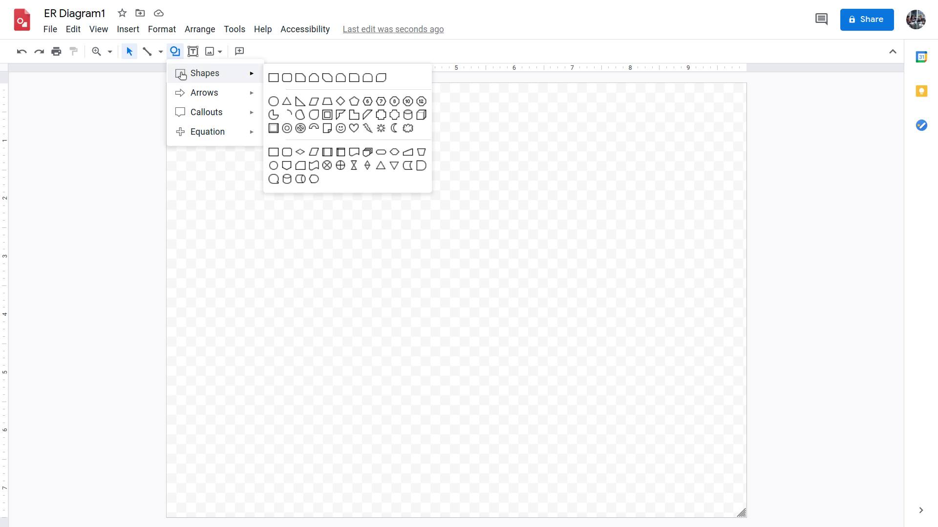
{"action": "left_click", "coordinate": [269, 77]}
{"action": "left_click_drag", "start_coordinate": [323, 152], "coordinate": [508, 288]}
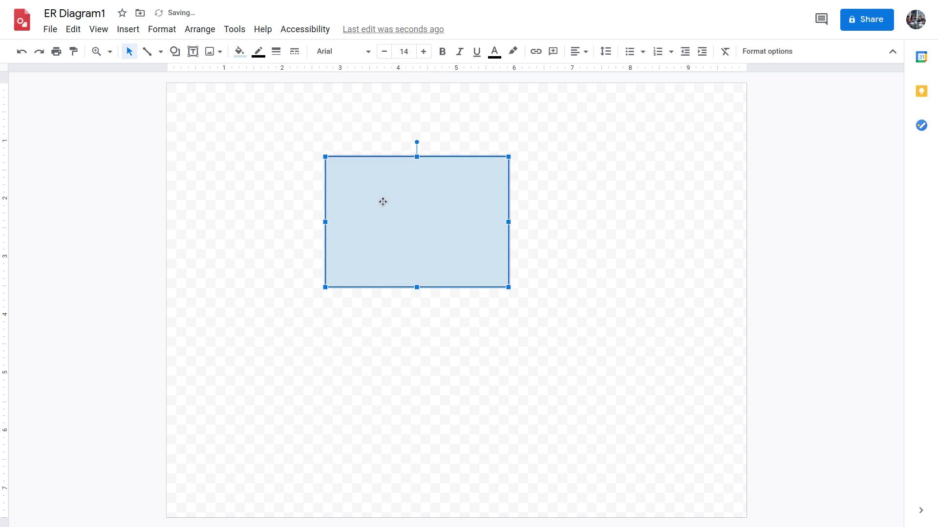
{"action": "left_click_drag", "start_coordinate": [508, 222], "coordinate": [574, 222]}
Label the rectangle with the centered text "Department" and shrink it to about 3.1 in by 1.1 in
{"action": "double_click", "coordinate": [434, 218]}
{"action": "type", "text": "Depart"}
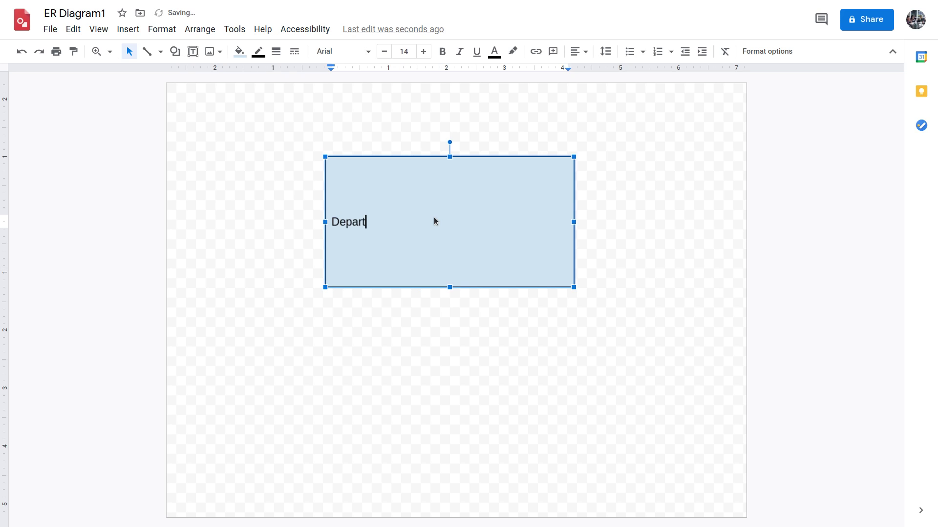
{"action": "type", "text": "ment"}
{"action": "left_click", "coordinate": [579, 52]}
{"action": "left_click", "coordinate": [594, 72]}
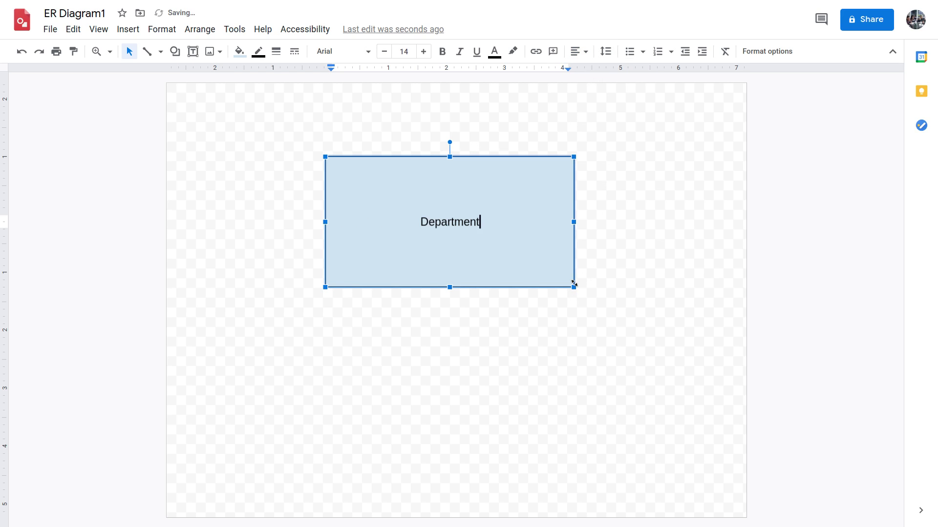
{"action": "left_click_drag", "start_coordinate": [573, 286], "coordinate": [505, 220]}
{"action": "left_click", "coordinate": [527, 279]}
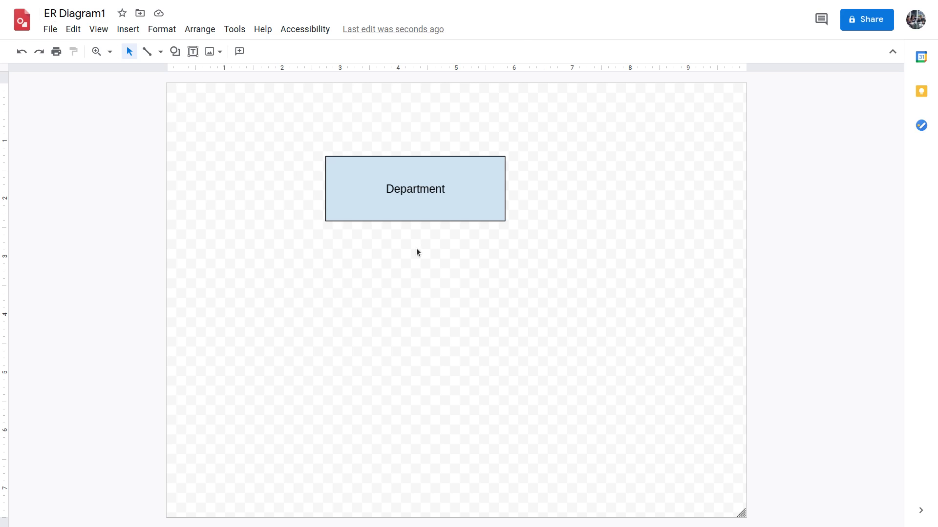
Switch back to the Project Report document in Google Docs
{"action": "key", "text": "alt+Tab"}
{"action": "scroll", "coordinate": [416, 248], "scroll_direction": "up", "scroll_amount": 1}
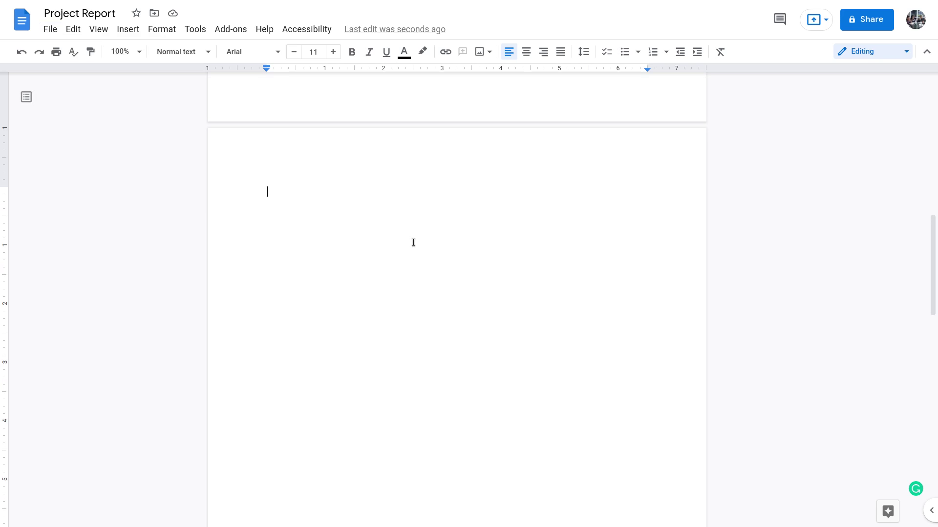
{"action": "left_click", "coordinate": [129, 31]}
{"action": "mouse_move", "coordinate": [153, 90]}
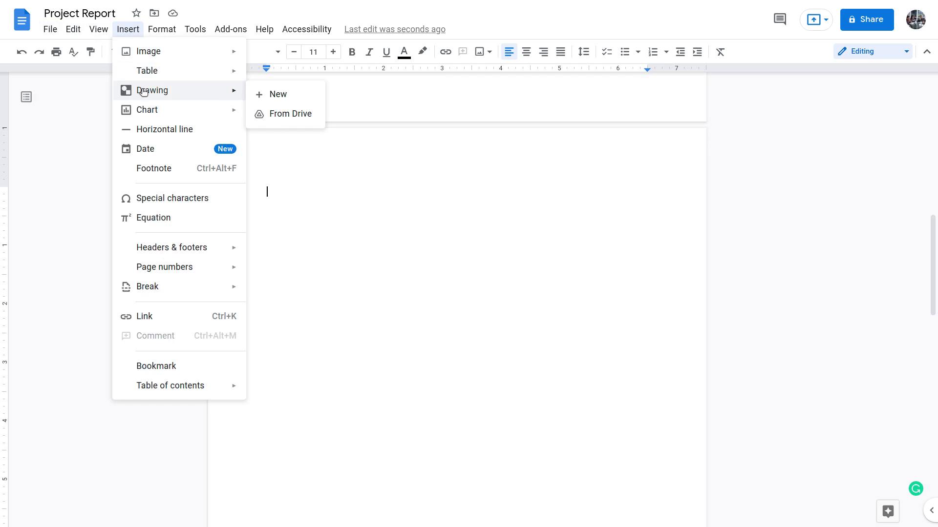
{"action": "left_click", "coordinate": [296, 101]}
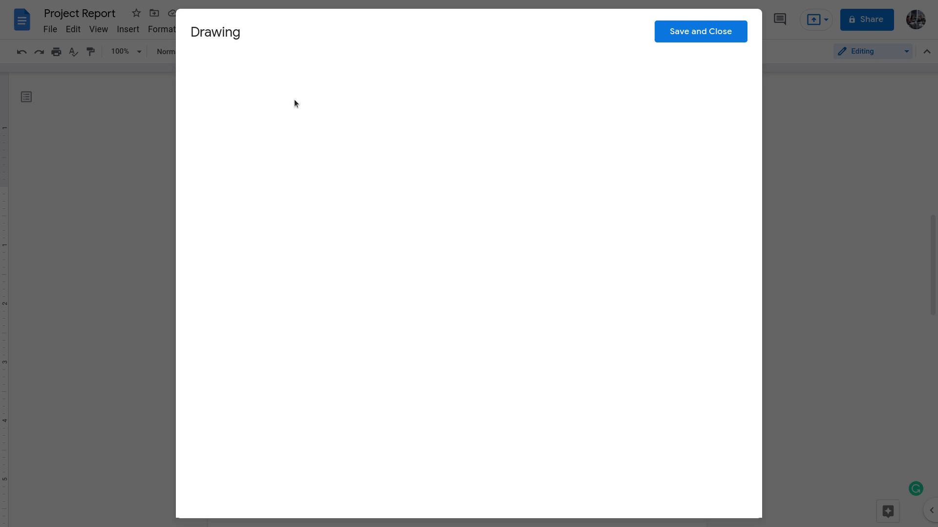
{"action": "key", "text": "Escape"}
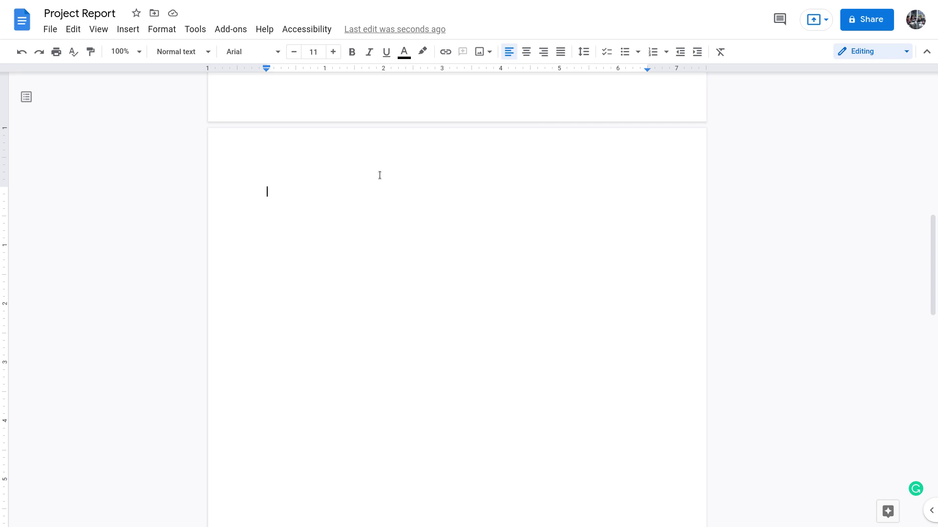
Choose the ER Diagram1 file from Drive as the drawing to insert on the empty page
{"action": "left_click", "coordinate": [337, 187]}
{"action": "left_click", "coordinate": [252, 203]}
{"action": "left_click", "coordinate": [128, 29]}
{"action": "mouse_move", "coordinate": [150, 95]}
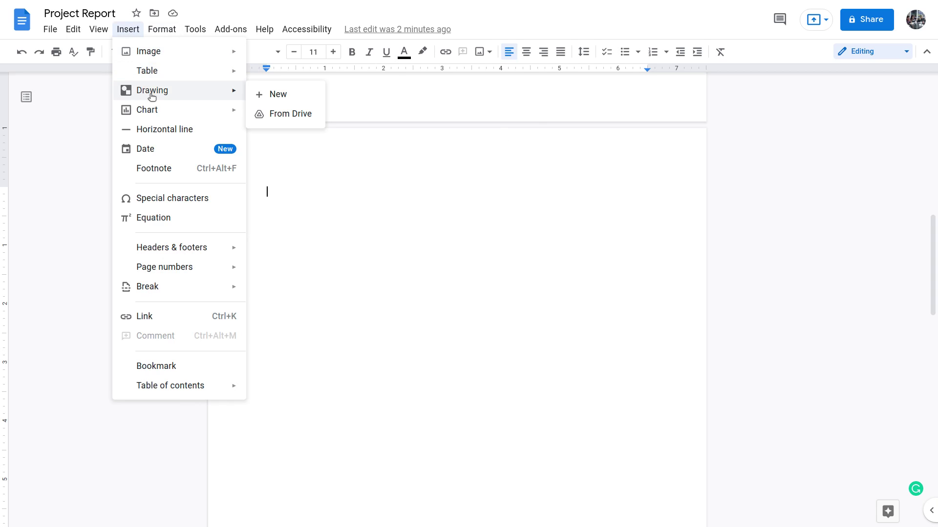
{"action": "left_click", "coordinate": [292, 115]}
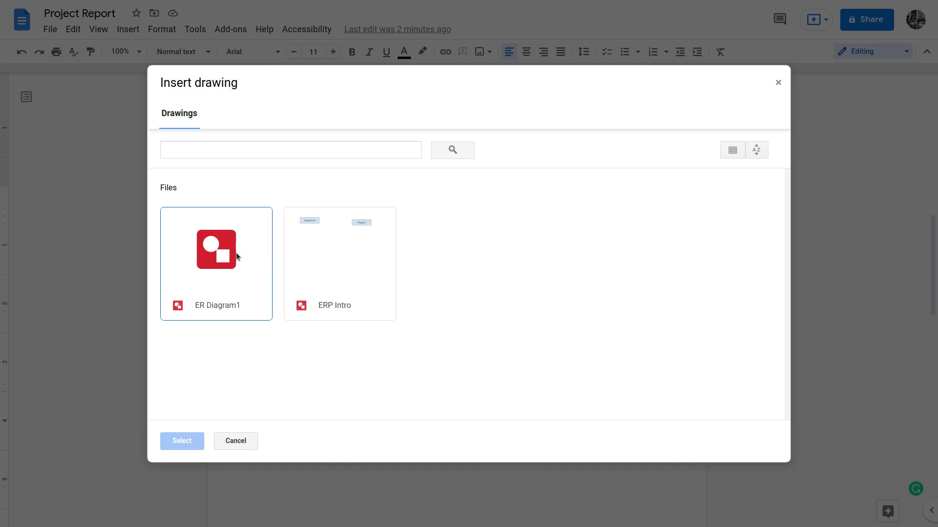
{"action": "left_click", "coordinate": [236, 256]}
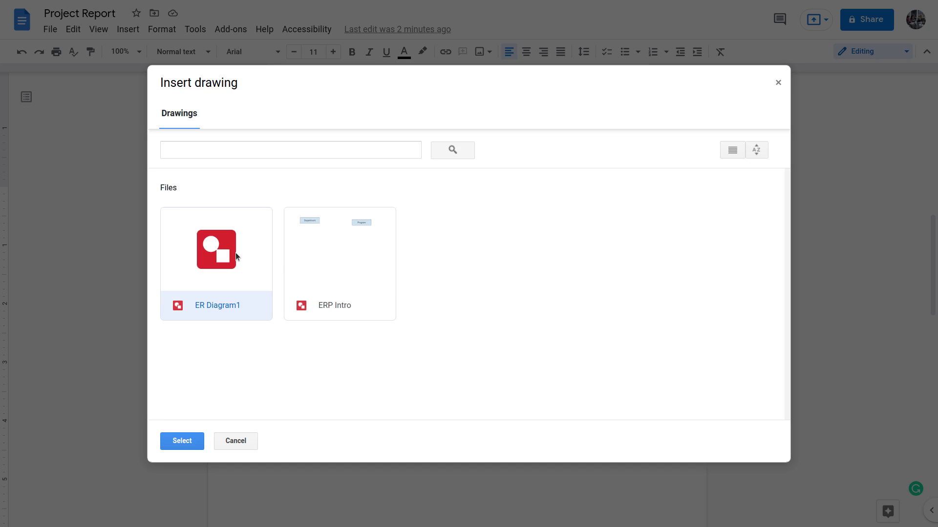
{"action": "left_click", "coordinate": [189, 439]}
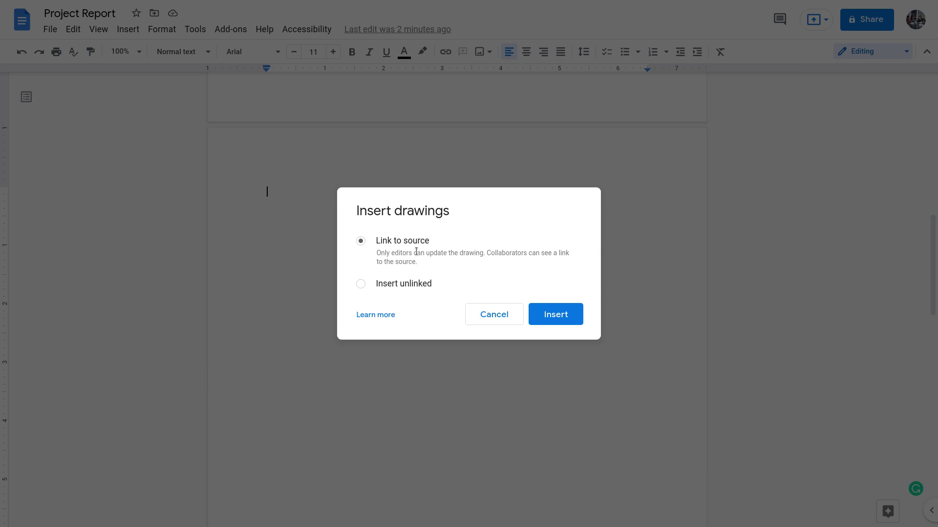
Insert the ER Diagram1 drawing with the Link to source option
{"action": "left_click", "coordinate": [417, 283]}
{"action": "left_click", "coordinate": [407, 245]}
{"action": "left_click", "coordinate": [401, 285]}
{"action": "left_click", "coordinate": [392, 243]}
{"action": "left_click", "coordinate": [550, 315]}
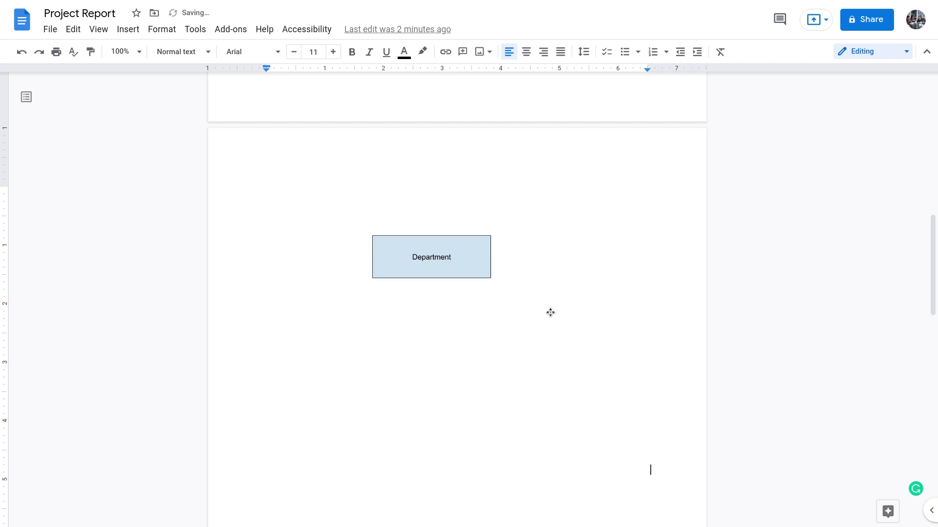
Open the inserted drawing's source file and shrink the Department rectangle to about 2.5 in by 0.7 in
{"action": "left_click", "coordinate": [470, 258]}
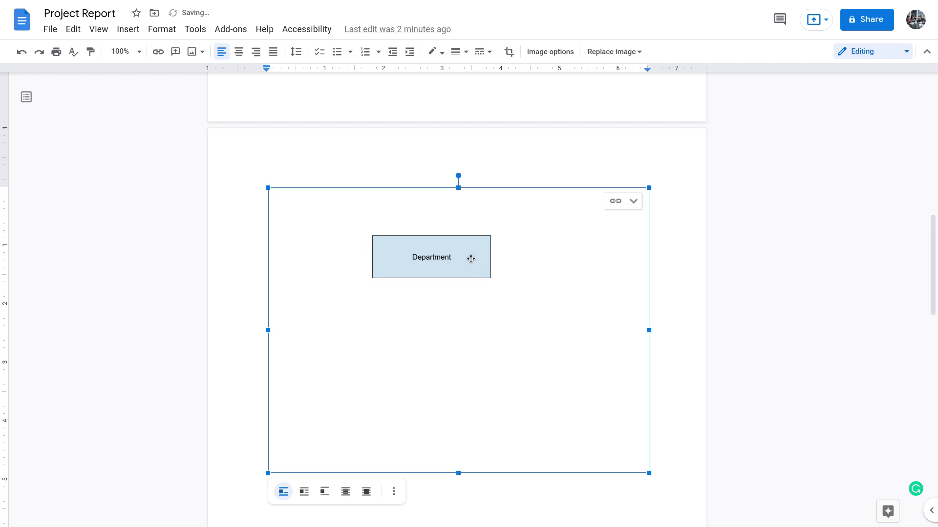
{"action": "double_click", "coordinate": [549, 302]}
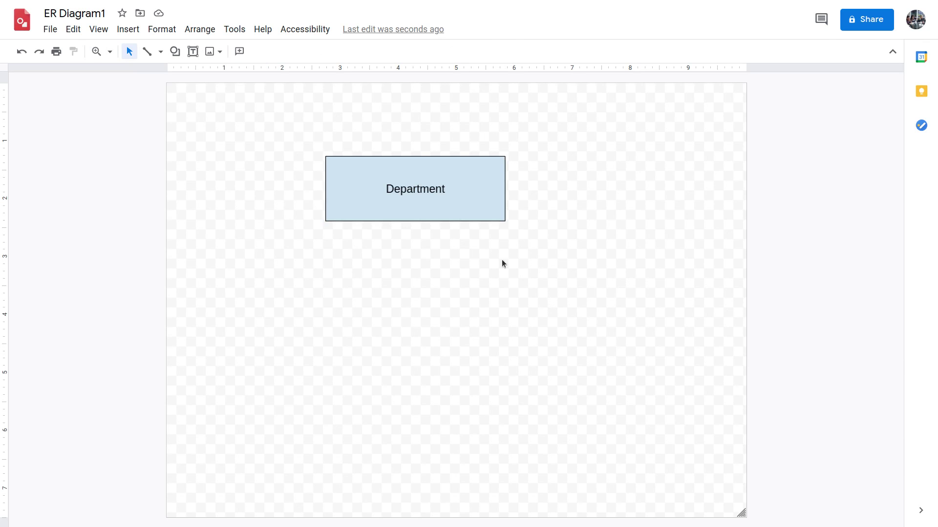
{"action": "left_click", "coordinate": [468, 216]}
{"action": "left_click_drag", "start_coordinate": [503, 218], "coordinate": [472, 199]}
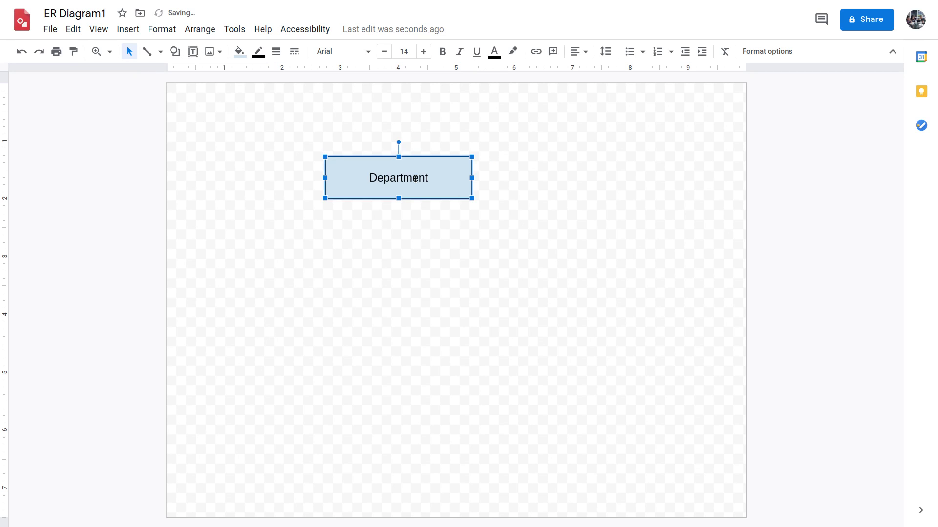
Duplicate the Department rectangle, place the copy about 2 in below the original, and relabel it "Program"
{"action": "key", "text": "ctrl+d"}
{"action": "left_click_drag", "start_coordinate": [441, 180], "coordinate": [459, 289]}
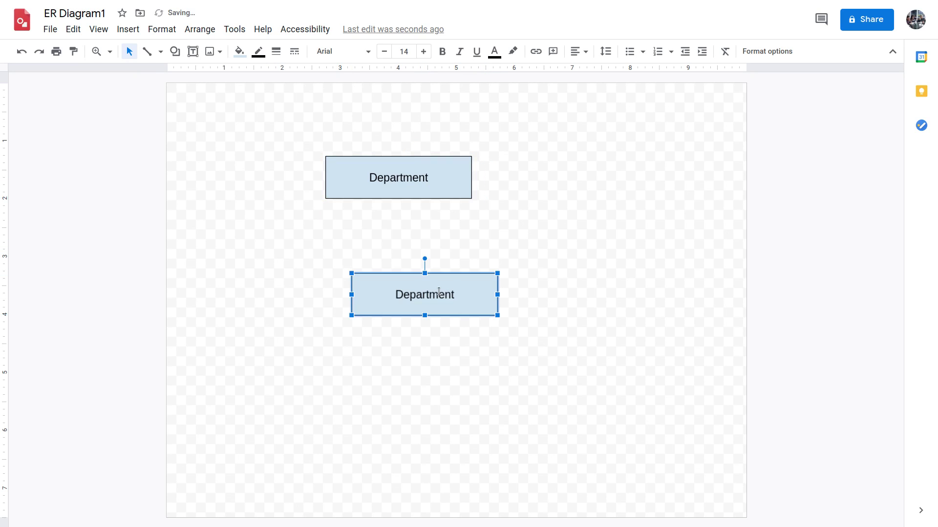
{"action": "left_click", "coordinate": [439, 292]}
{"action": "double_click", "coordinate": [424, 295]}
{"action": "type", "text": "Pr"}
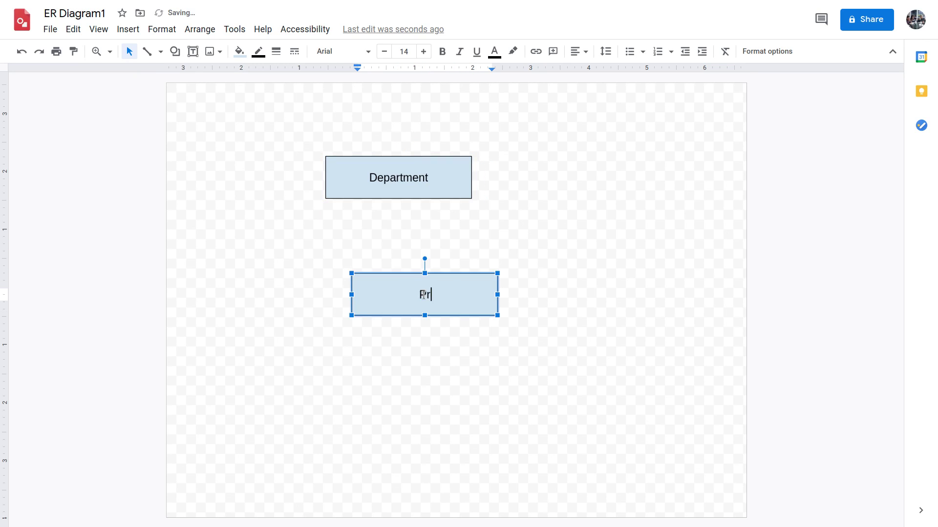
{"action": "type", "text": "ogram"}
{"action": "left_click", "coordinate": [464, 245]}
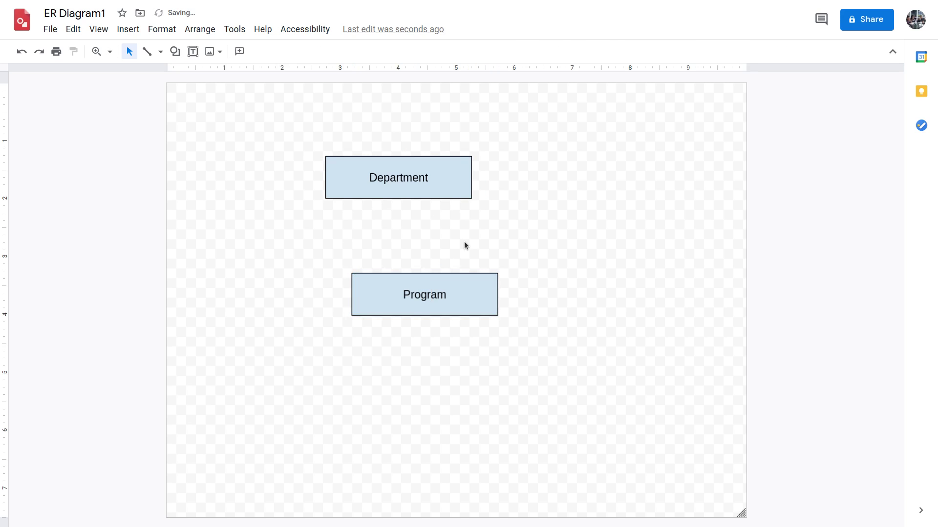
Return to the Project Report document and update the linked drawing from its source
{"action": "key", "text": "ctrl+Tab"}
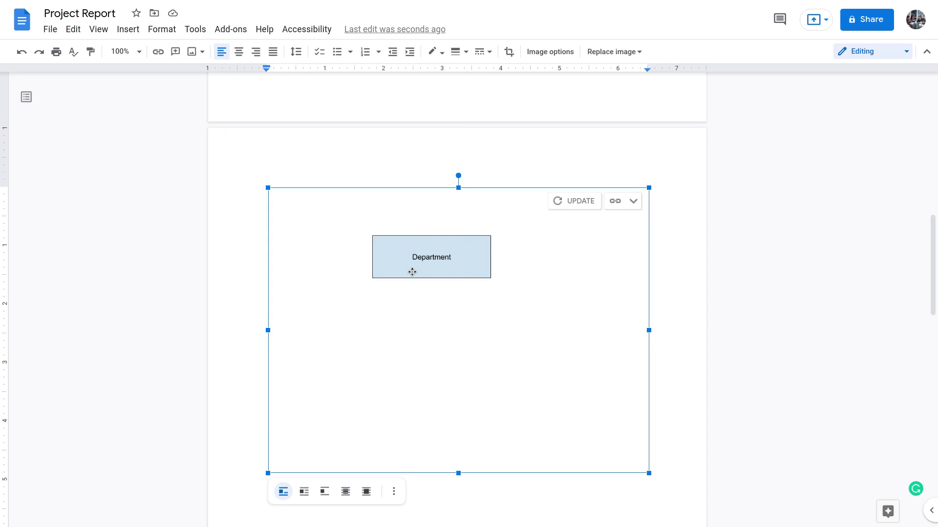
{"action": "left_click", "coordinate": [559, 202]}
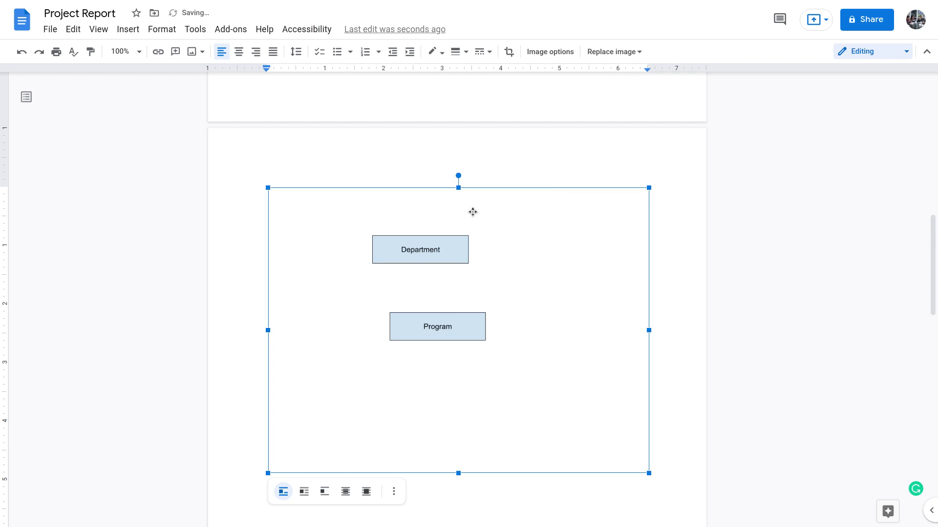
{"action": "left_click", "coordinate": [680, 279]}
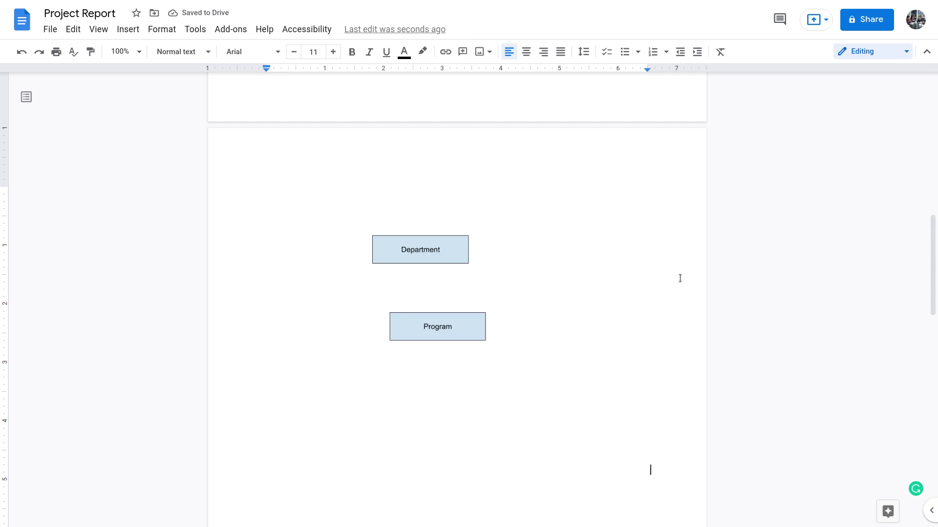
Open the linked drawing's source file from the document again, and close it to return to the report
{"action": "double_click", "coordinate": [535, 324]}
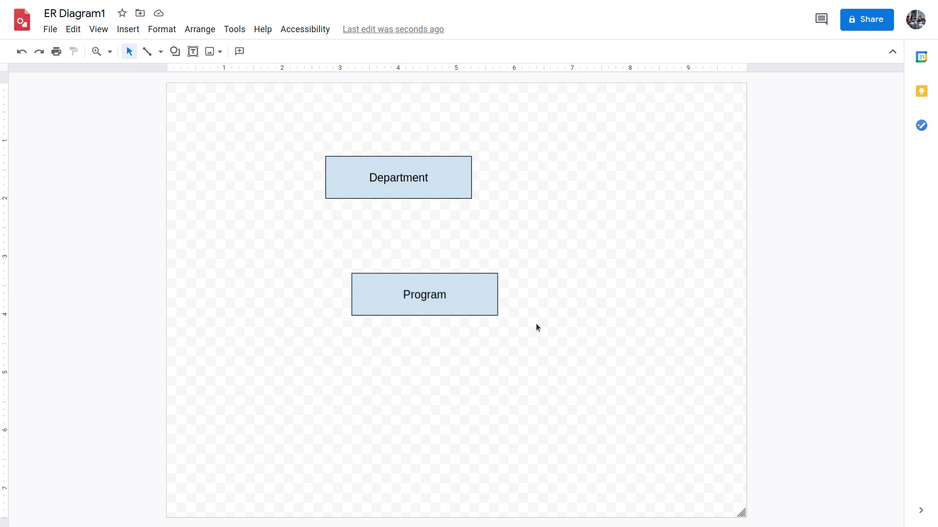
{"action": "key", "text": "ctrl+w"}
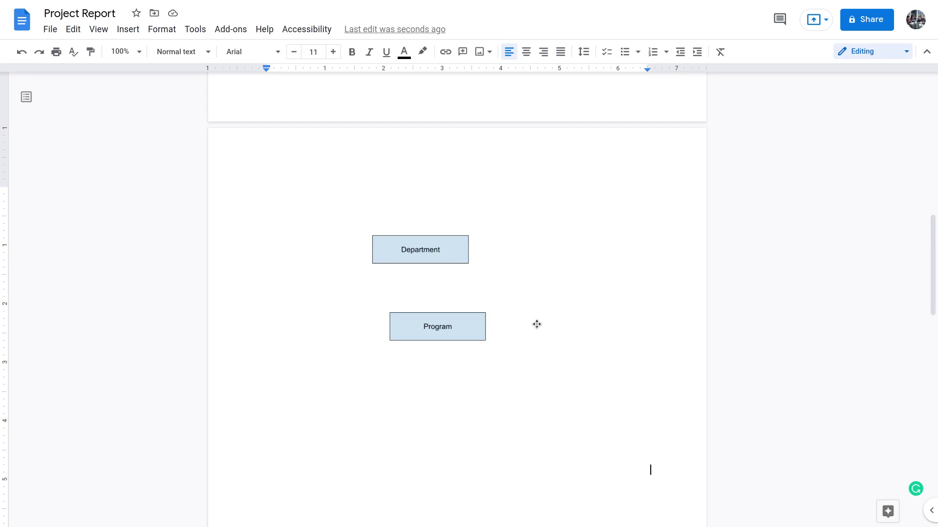